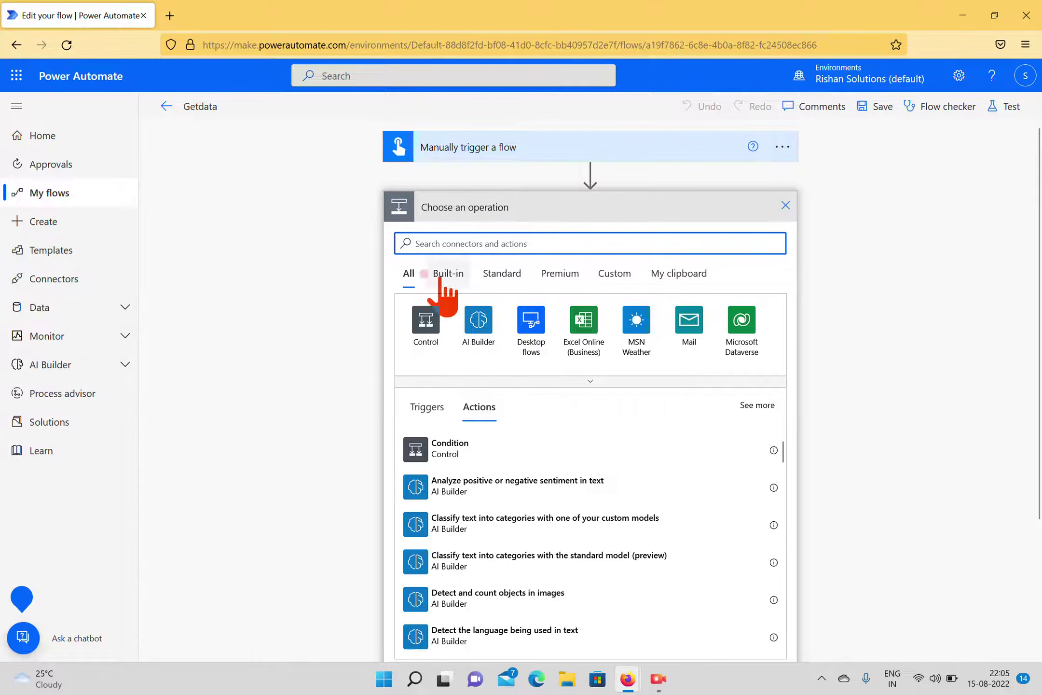
Step: Search the actions for "variables" and add an Initialize variable action between the manual trigger and Get items
{"action": "type", "text": "variables"}
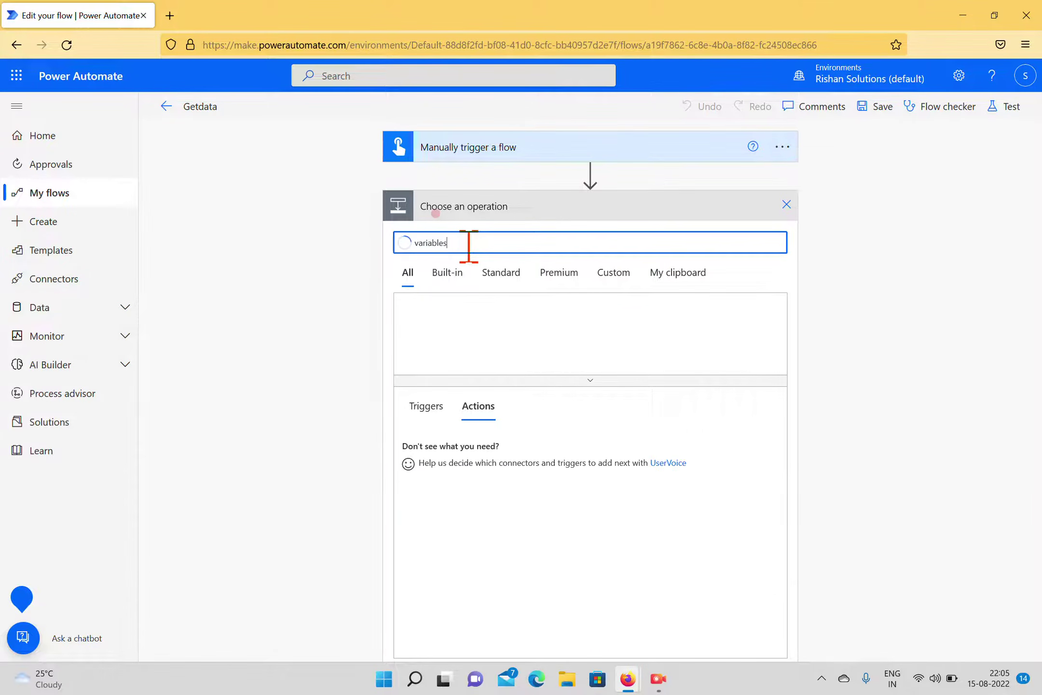
{"action": "left_click", "coordinate": [424, 322]}
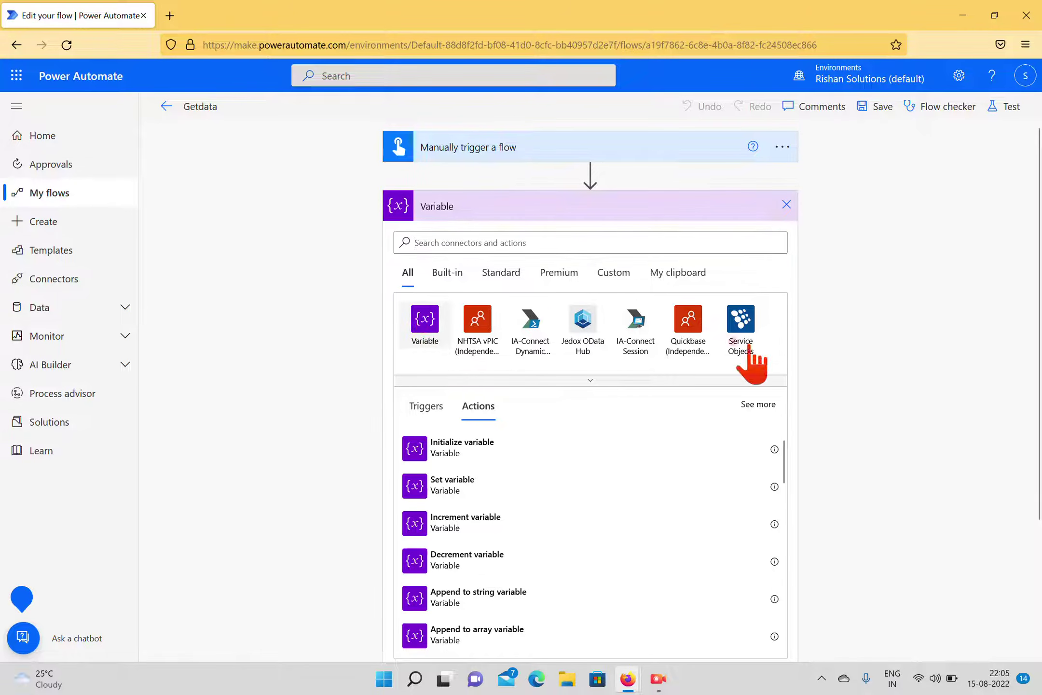
{"action": "scroll", "coordinate": [882, 273], "scroll_direction": "down", "scroll_amount": 2}
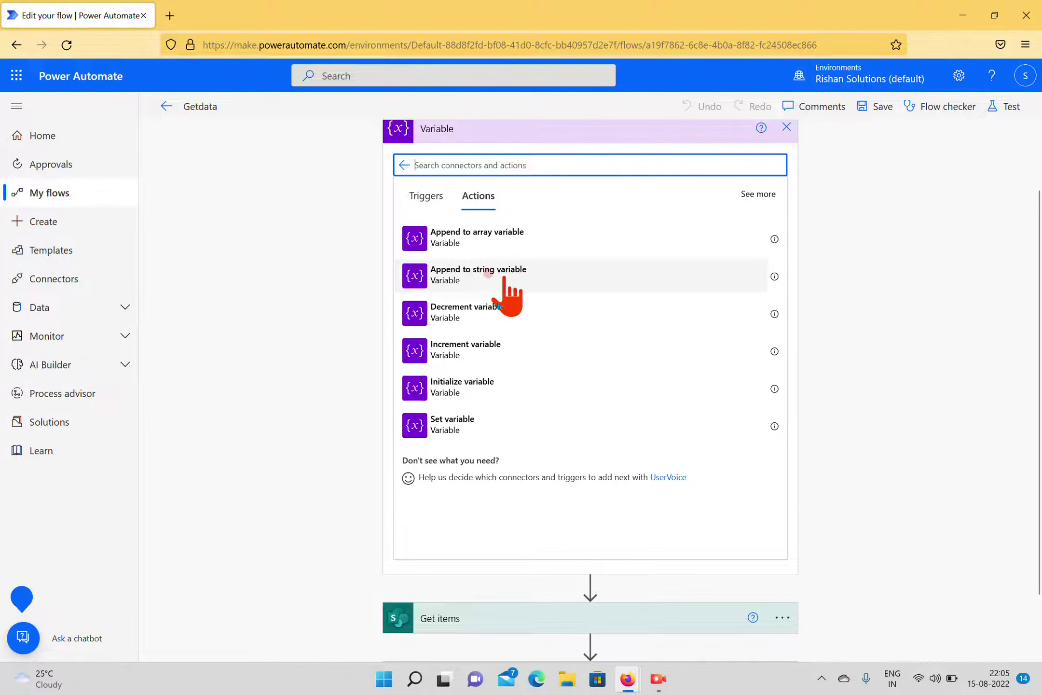
{"action": "left_click", "coordinate": [482, 389]}
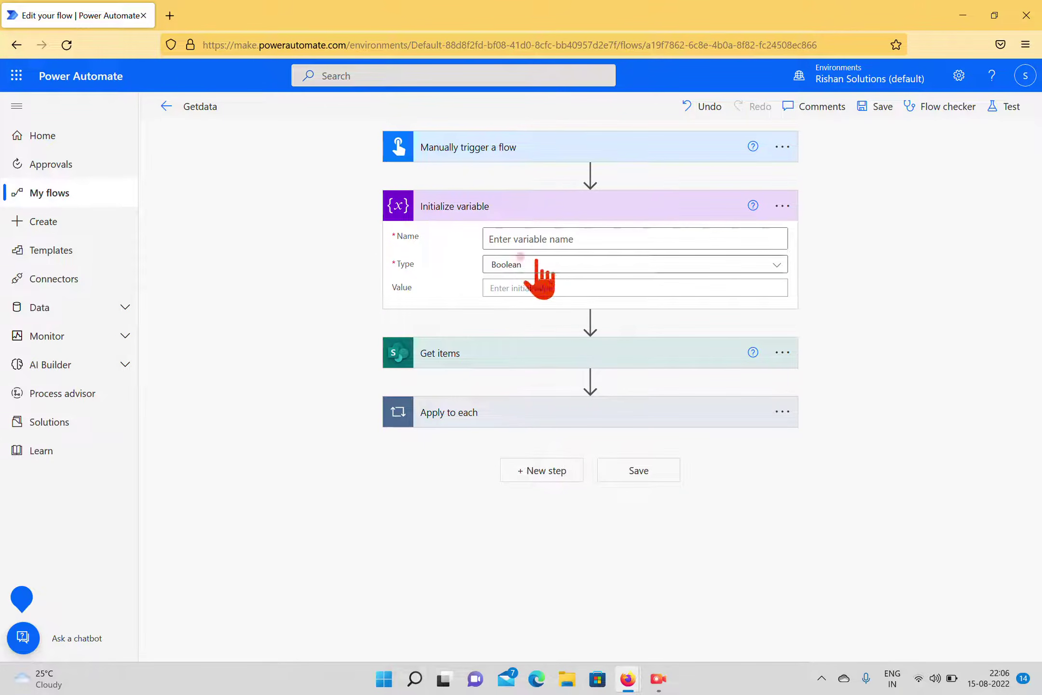
Step: Configure the Initialize variable action with the name TestVar, type String and initial value Rishan
{"action": "left_click", "coordinate": [559, 238]}
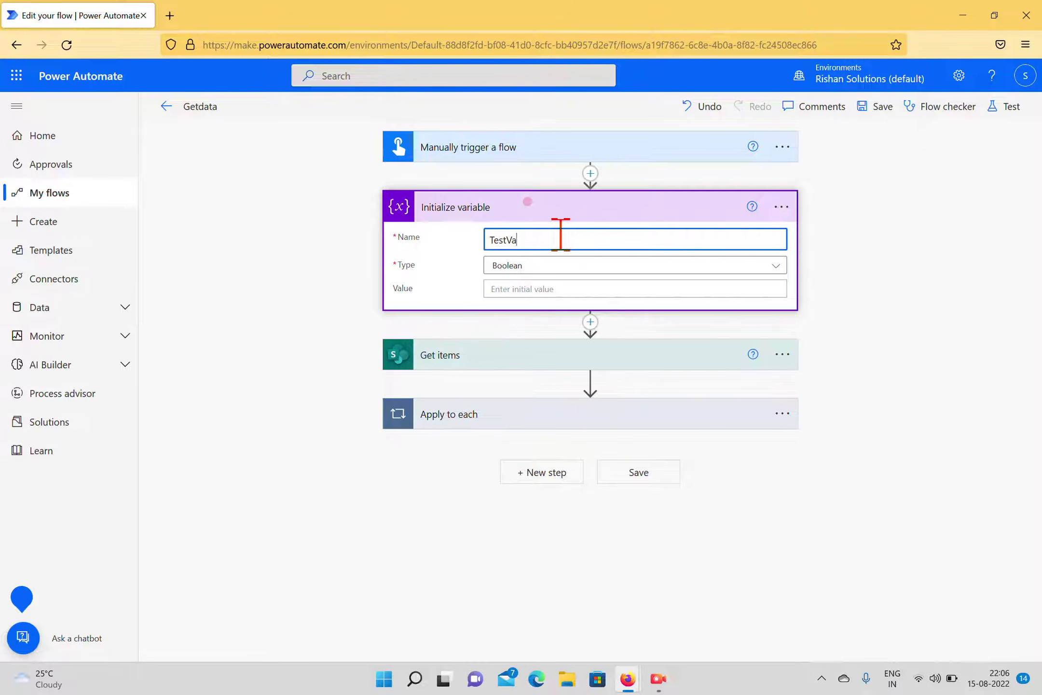
{"action": "left_click", "coordinate": [553, 266]}
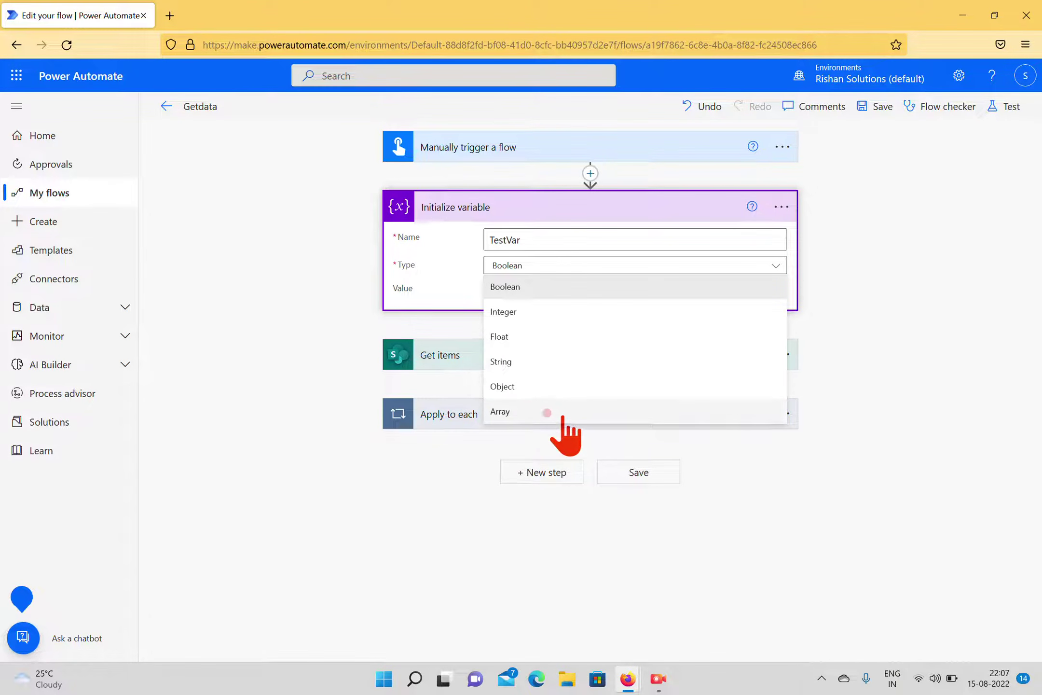
{"action": "left_click", "coordinate": [508, 363]}
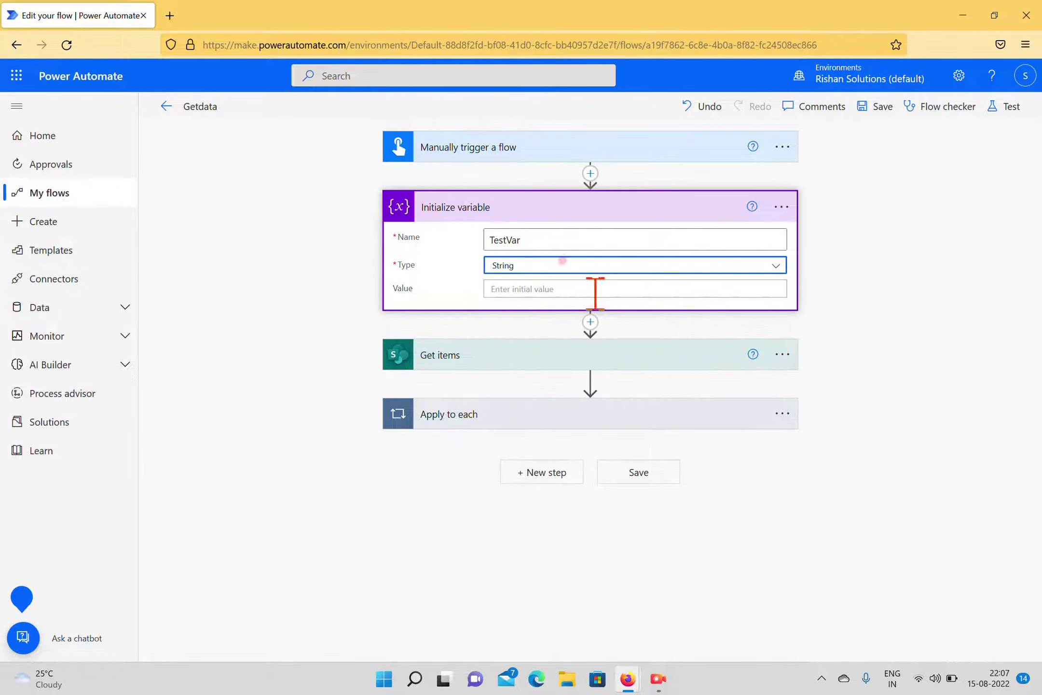
{"action": "left_click", "coordinate": [594, 290]}
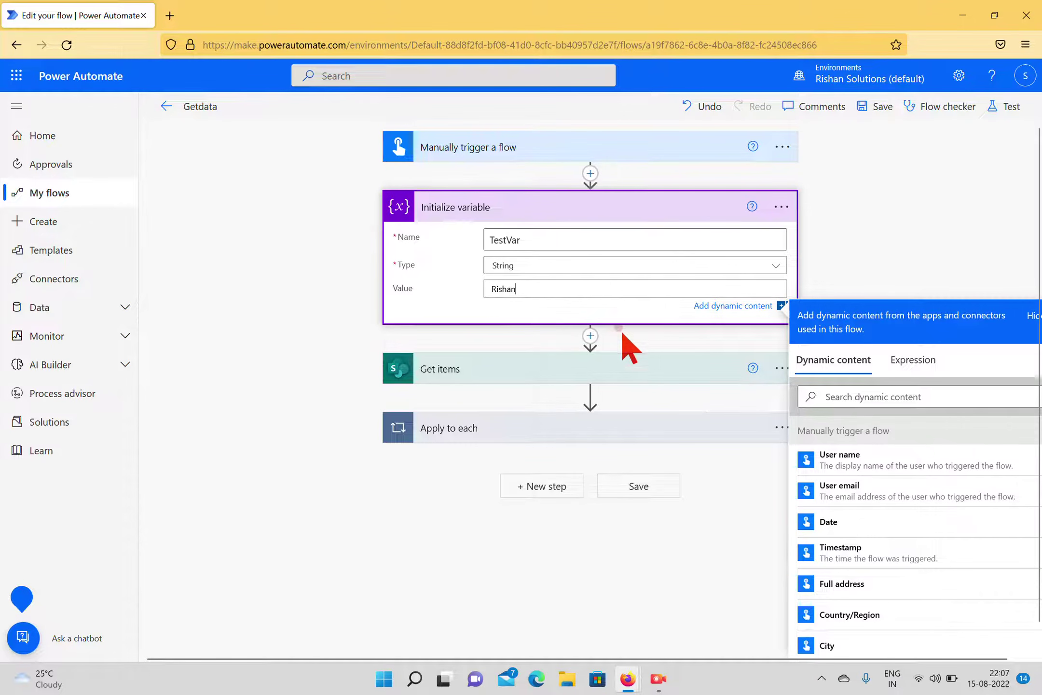
{"action": "left_click", "coordinate": [552, 338]}
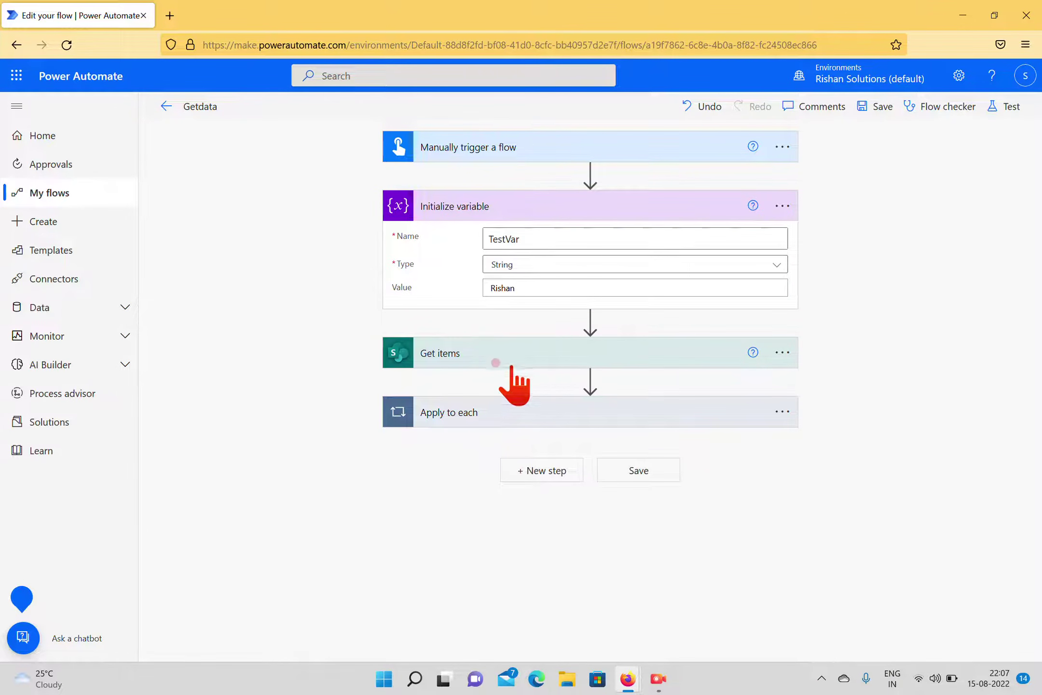
Step: Start a new action after Update item inside the Apply to each loop and search the actions for "variab"
{"action": "left_click", "coordinate": [537, 410]}
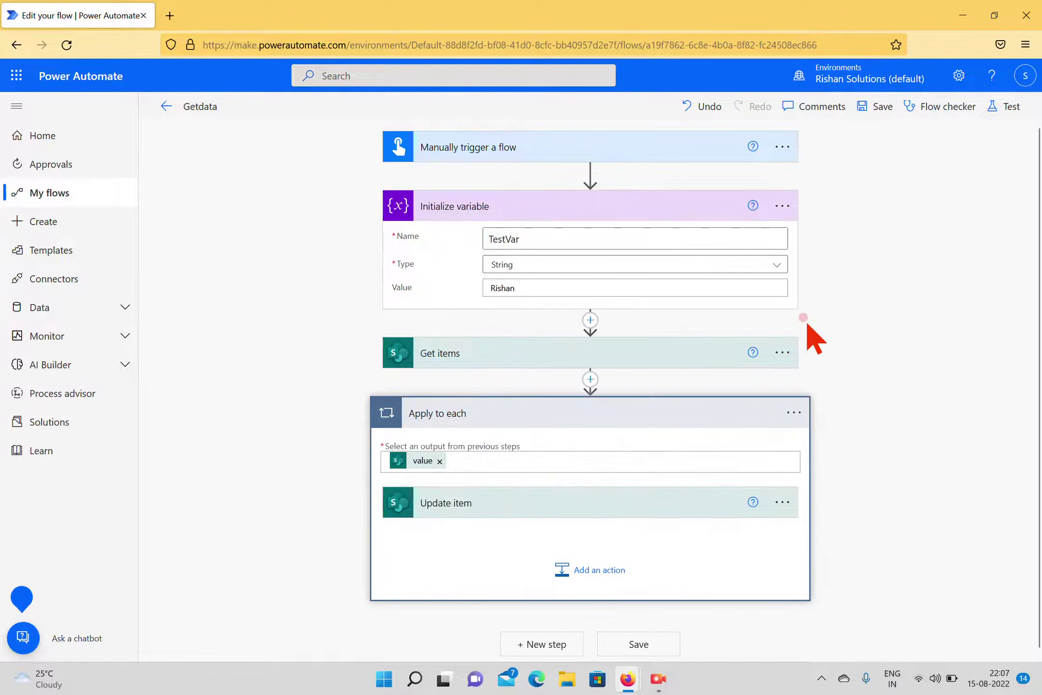
{"action": "left_click", "coordinate": [578, 564]}
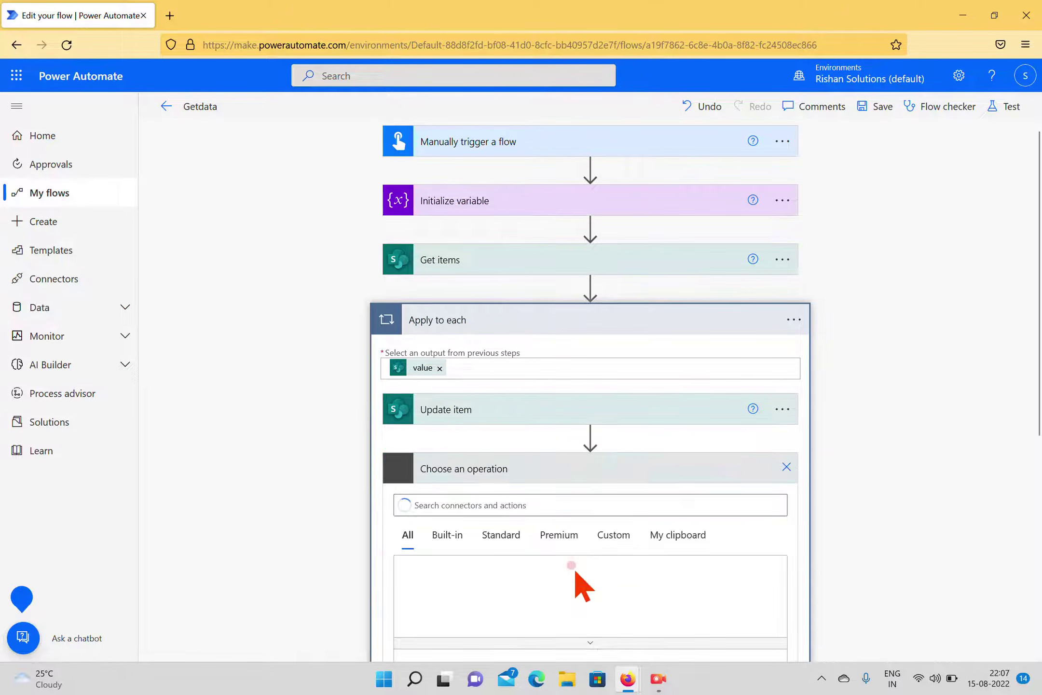
{"action": "scroll", "coordinate": [570, 454], "scroll_direction": "down", "scroll_amount": 5}
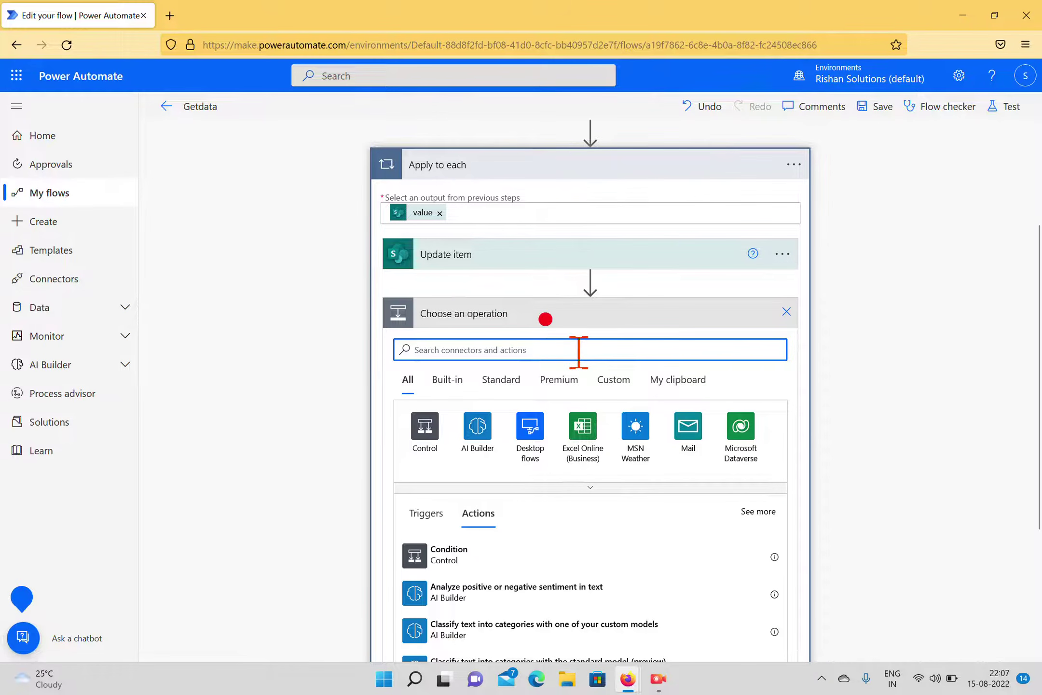
{"action": "type", "text": "variab"}
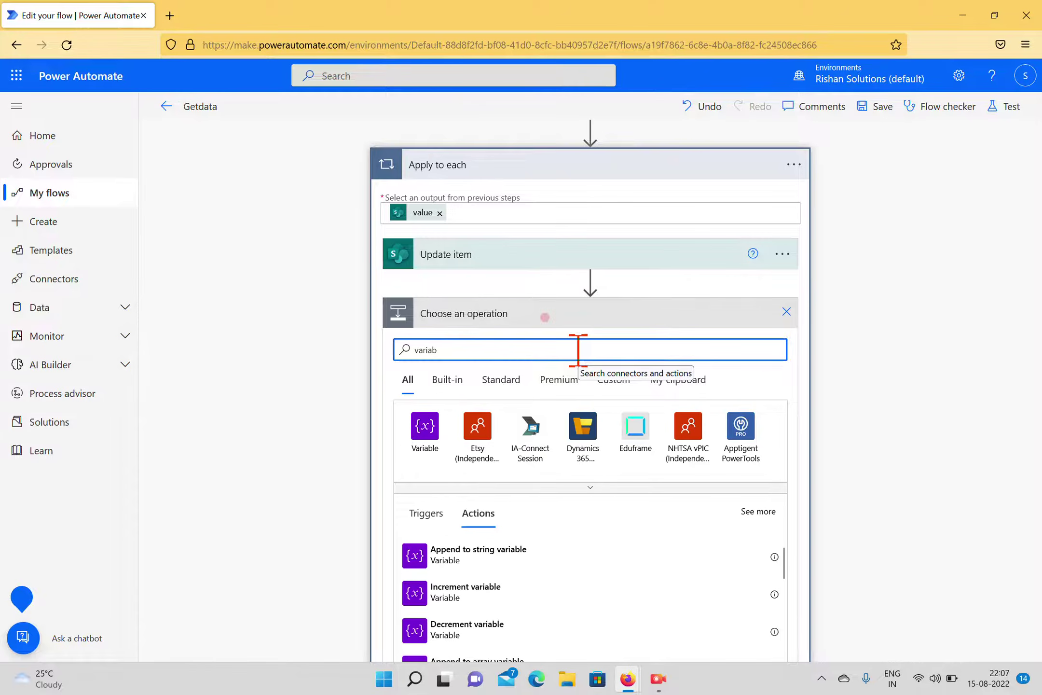
{"action": "scroll", "coordinate": [507, 521], "scroll_direction": "down", "scroll_amount": 3}
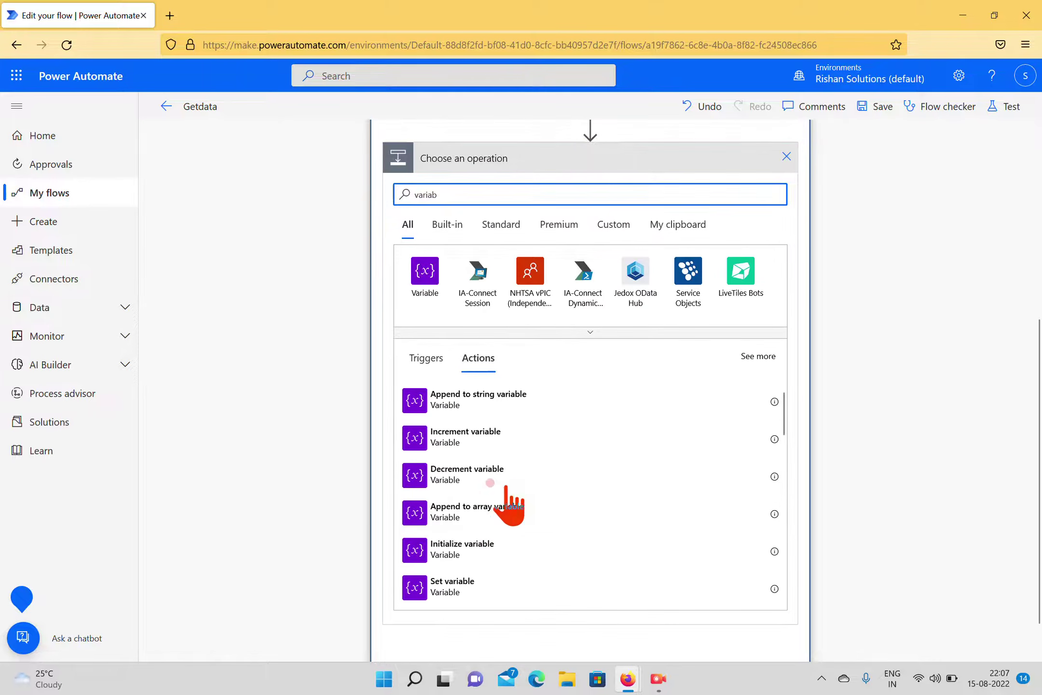
Step: Try to add an Initialize variable action inside the Apply to each loop
{"action": "left_click", "coordinate": [442, 548]}
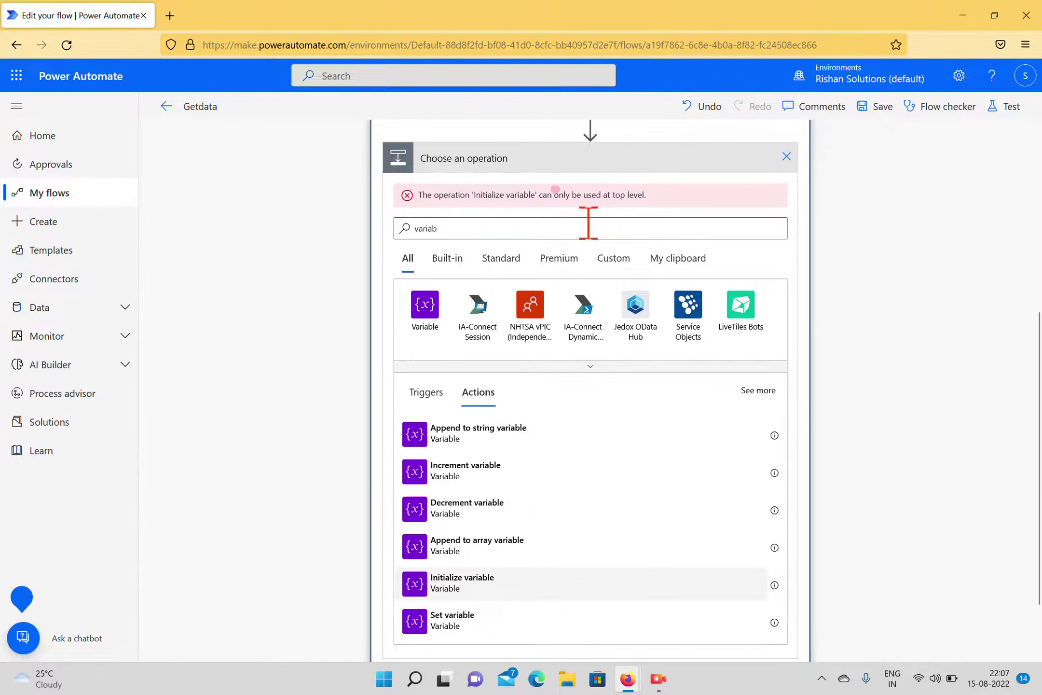
{"action": "scroll", "coordinate": [724, 357], "scroll_direction": "up", "scroll_amount": 5}
{"action": "scroll", "coordinate": [611, 315], "scroll_direction": "up", "scroll_amount": 1}
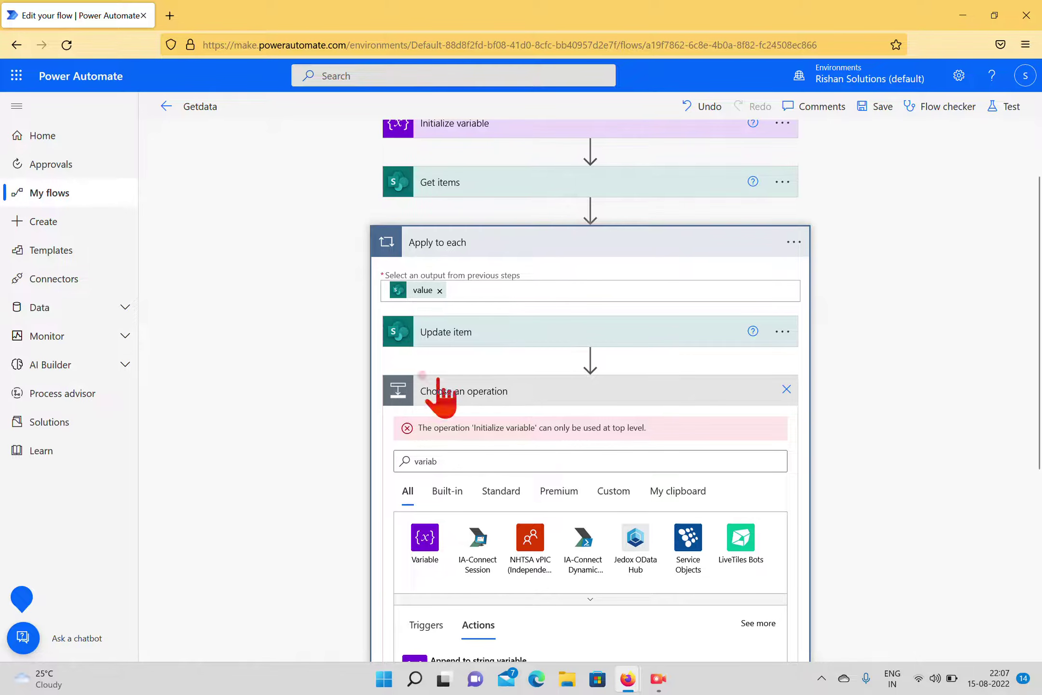
Step: Add a Set variable action after Update item inside the Apply to each loop
{"action": "scroll", "coordinate": [501, 451], "scroll_direction": "down", "scroll_amount": 2}
{"action": "scroll", "coordinate": [502, 451], "scroll_direction": "down", "scroll_amount": 5}
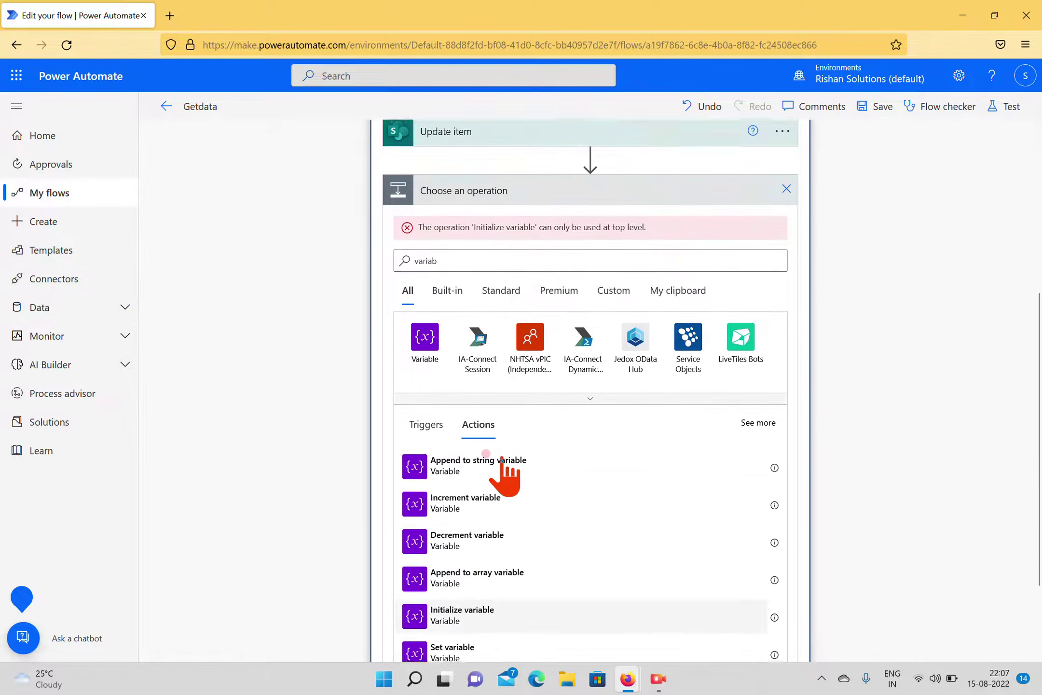
{"action": "left_click", "coordinate": [467, 488]}
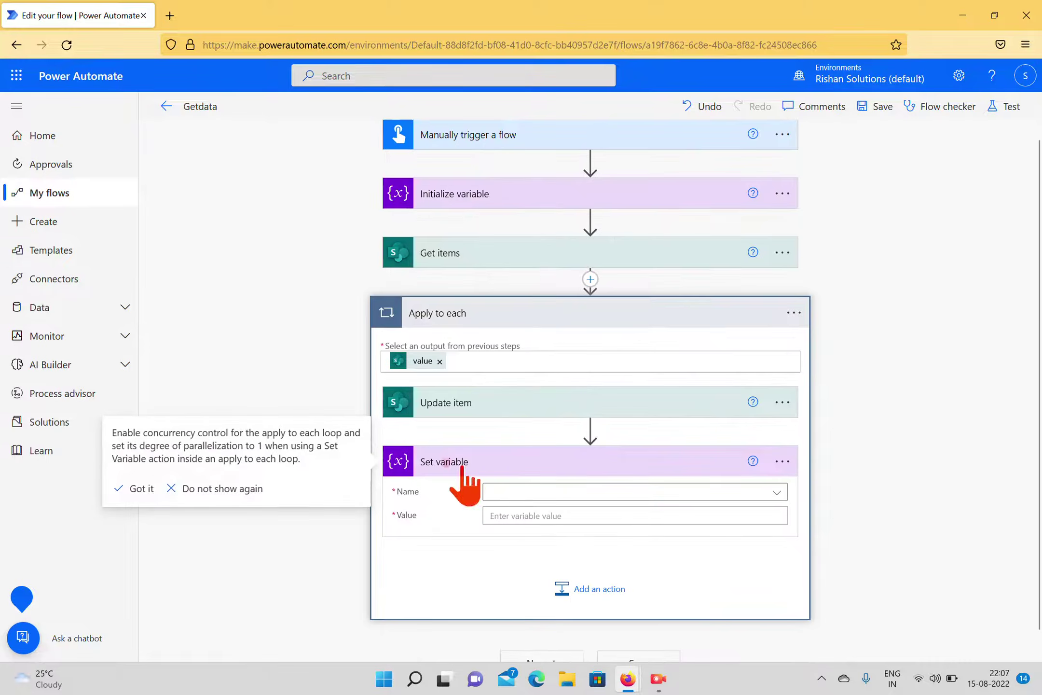
Step: Configure the Set variable action to assign the value Technologies to TestVar
{"action": "left_click", "coordinate": [734, 493]}
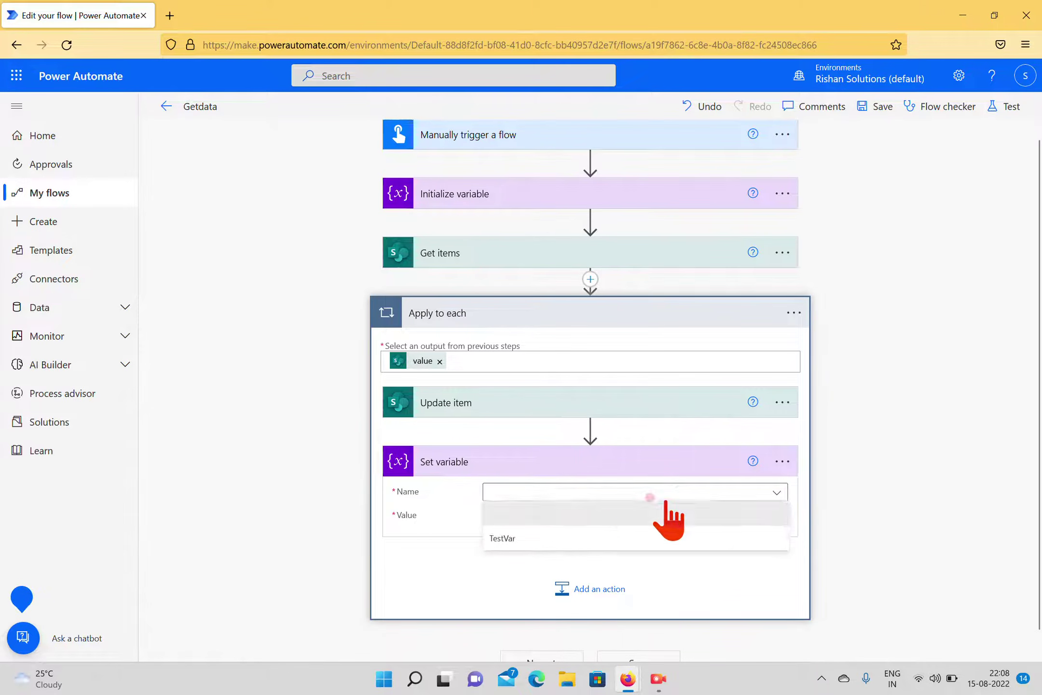
{"action": "left_click", "coordinate": [531, 542]}
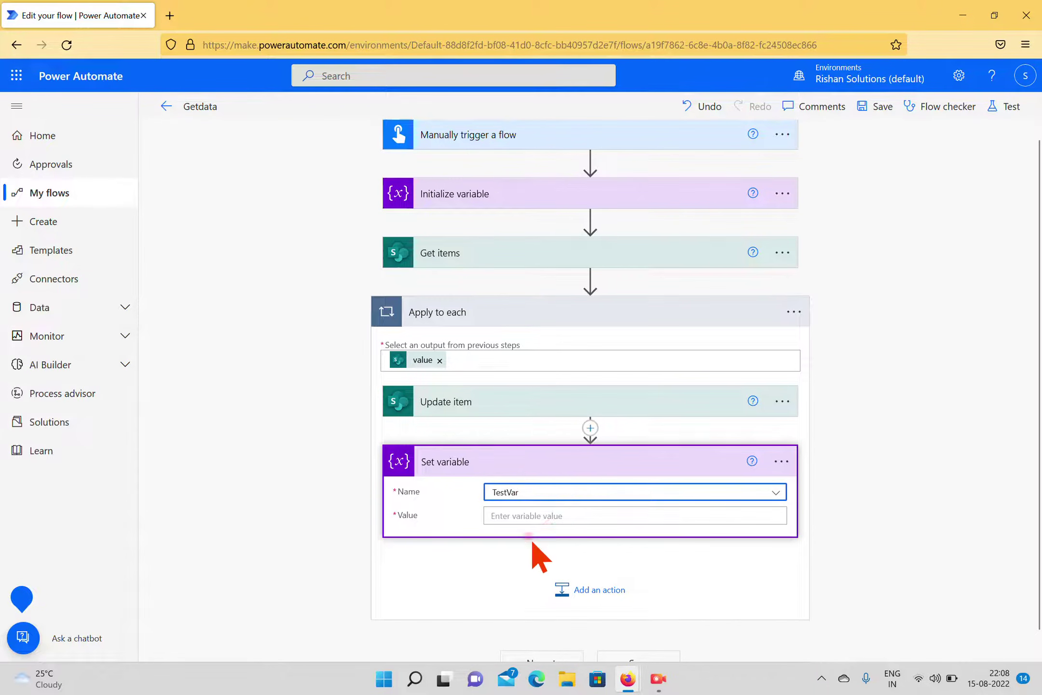
{"action": "left_click", "coordinate": [563, 513]}
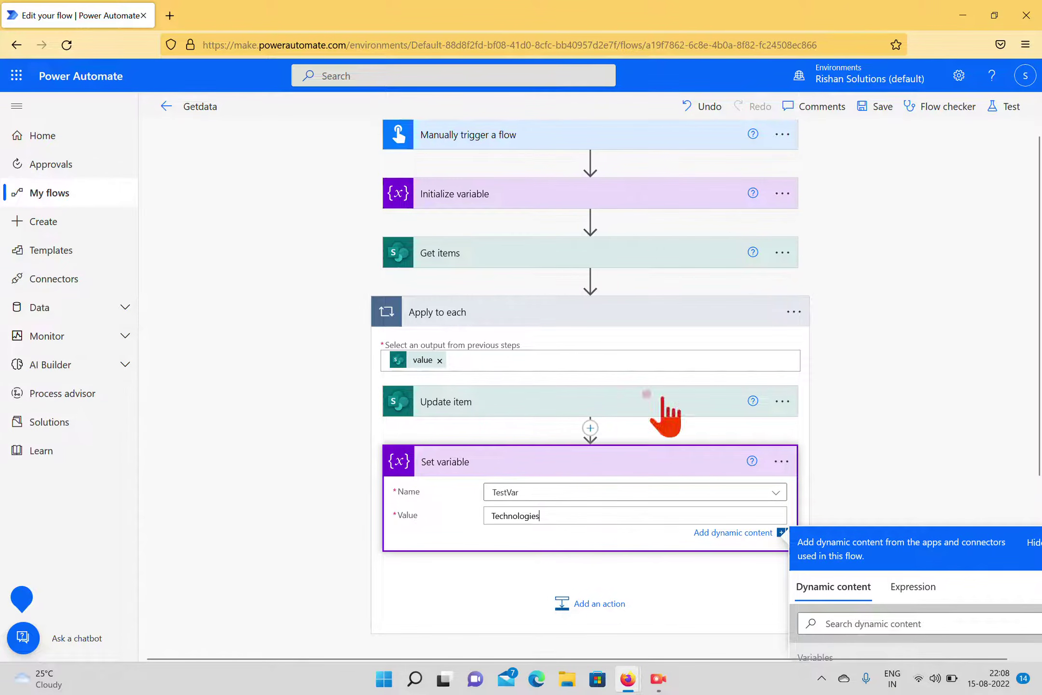
{"action": "left_click", "coordinate": [917, 360]}
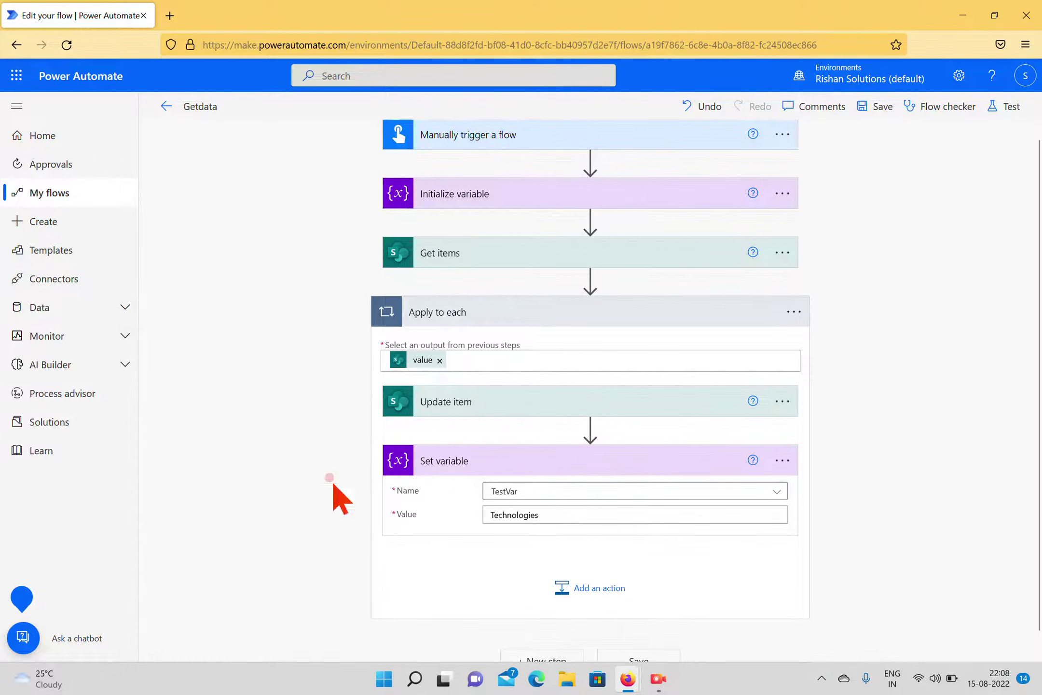
Step: Delete the Update item action from the Apply to each loop
{"action": "left_click", "coordinate": [782, 402]}
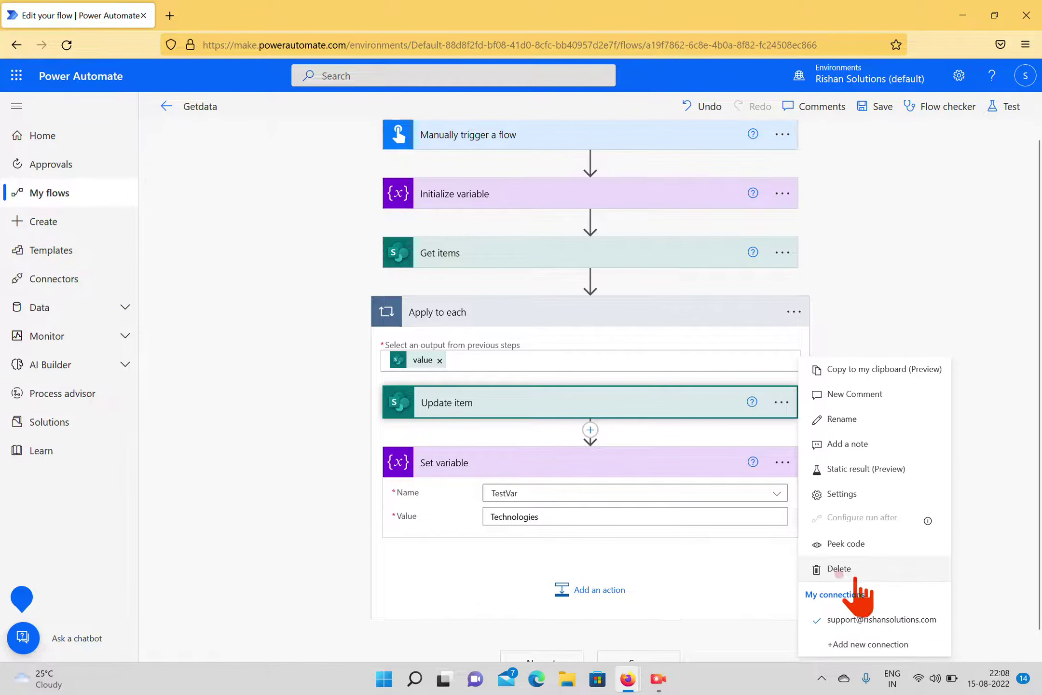
{"action": "left_click", "coordinate": [838, 571]}
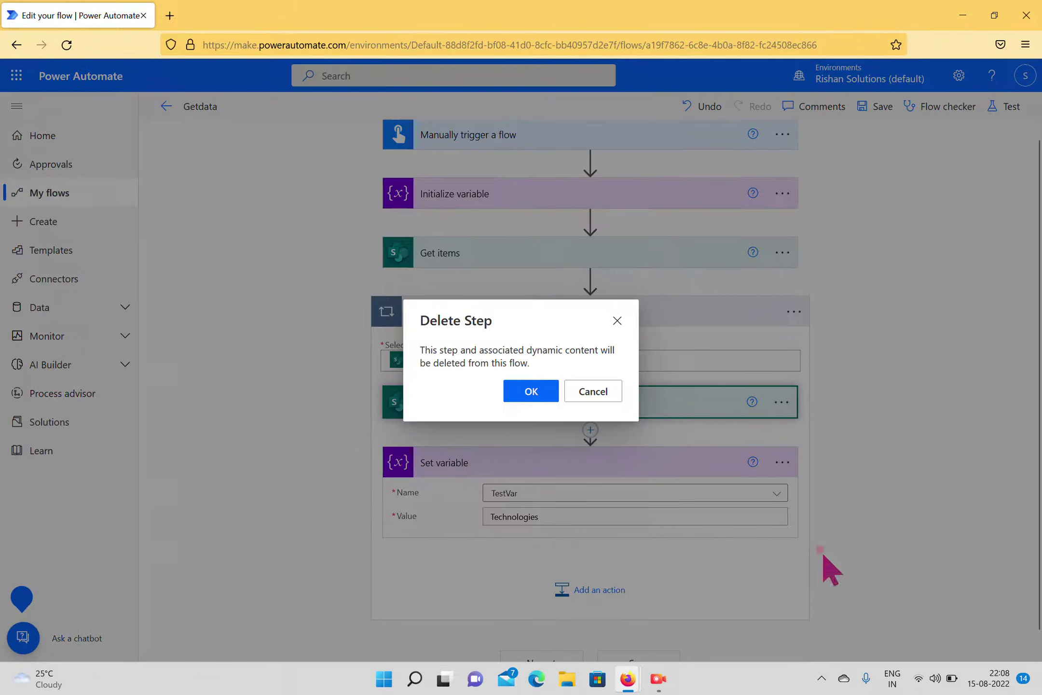
{"action": "left_click", "coordinate": [526, 393]}
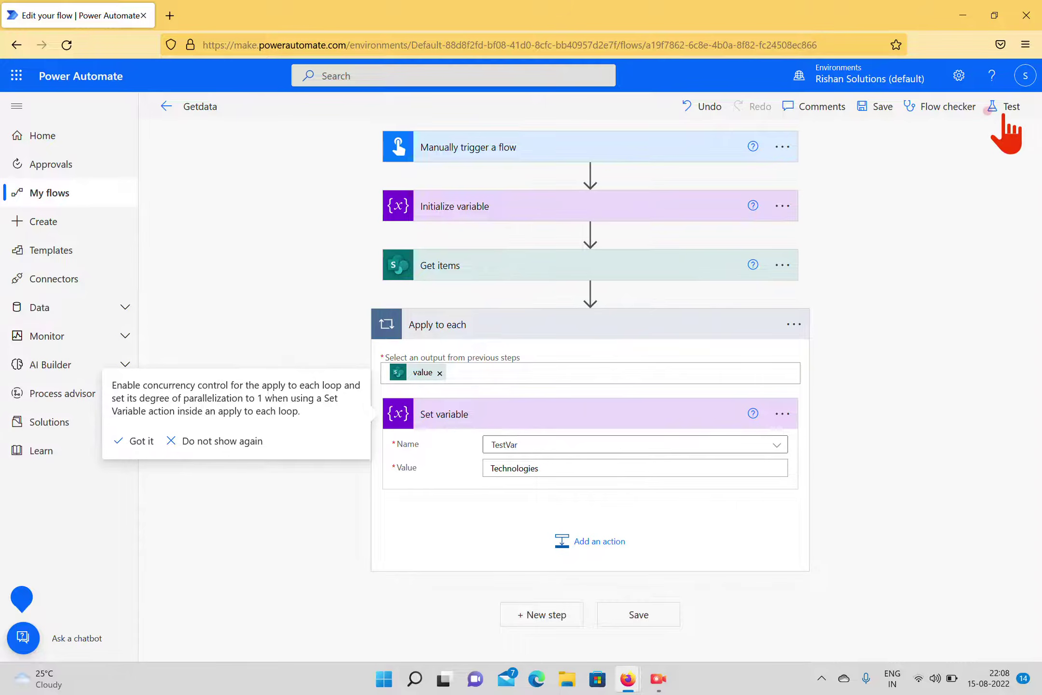
Step: Save the Getdata flow and run it as a manually triggered test
{"action": "left_click", "coordinate": [881, 107]}
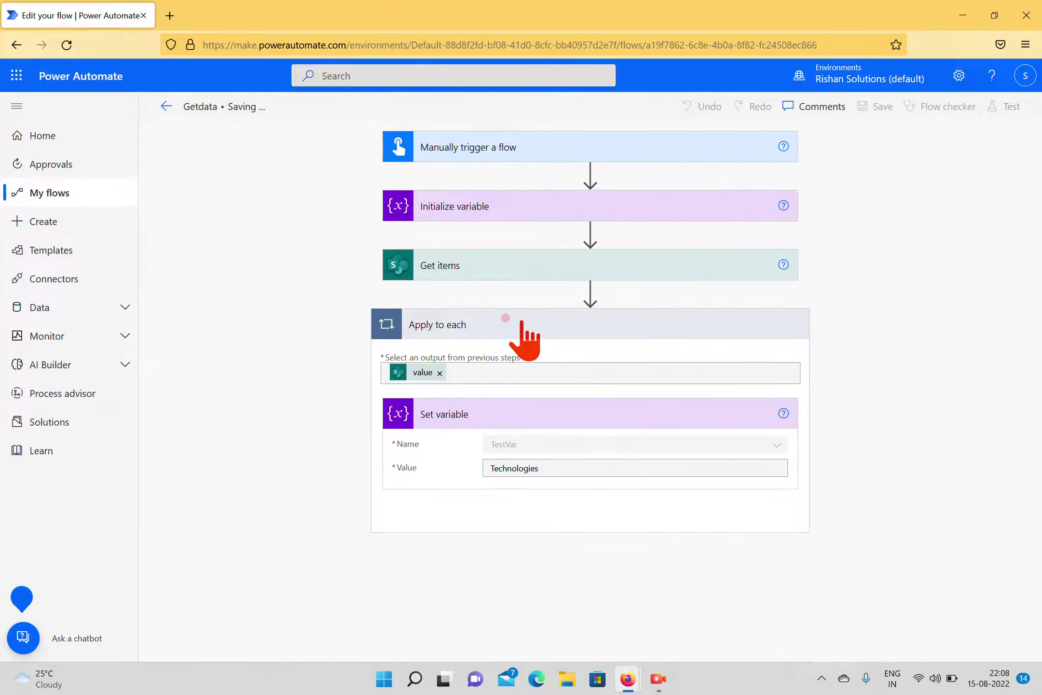
{"action": "left_click", "coordinate": [1006, 106]}
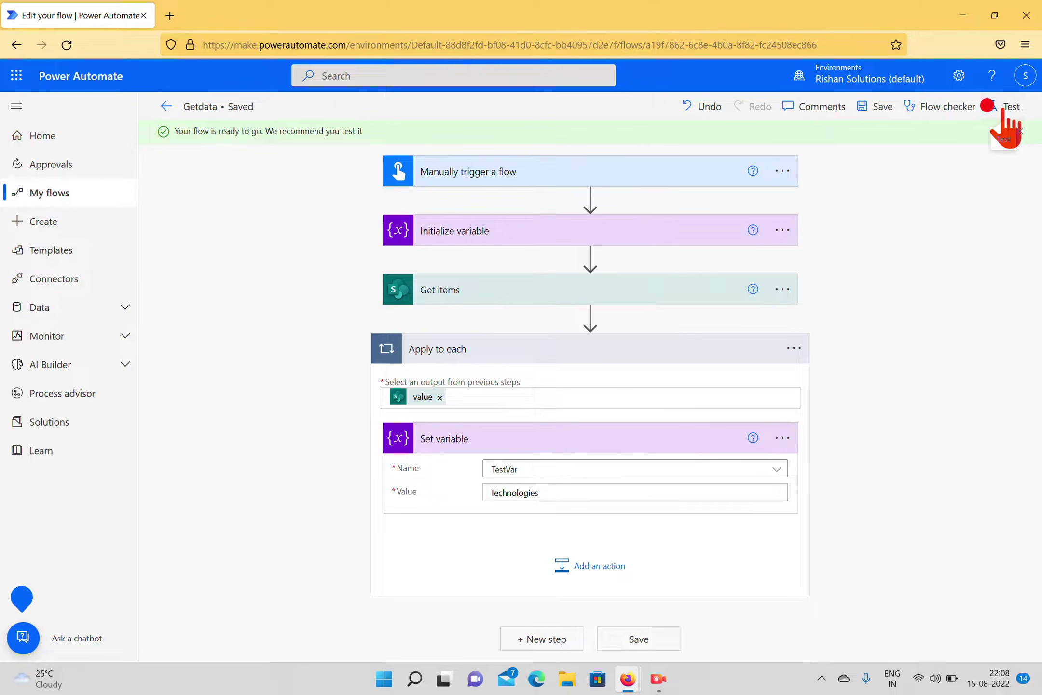
{"action": "left_click", "coordinate": [823, 178]}
{"action": "left_click", "coordinate": [824, 140]}
{"action": "left_click", "coordinate": [845, 637]}
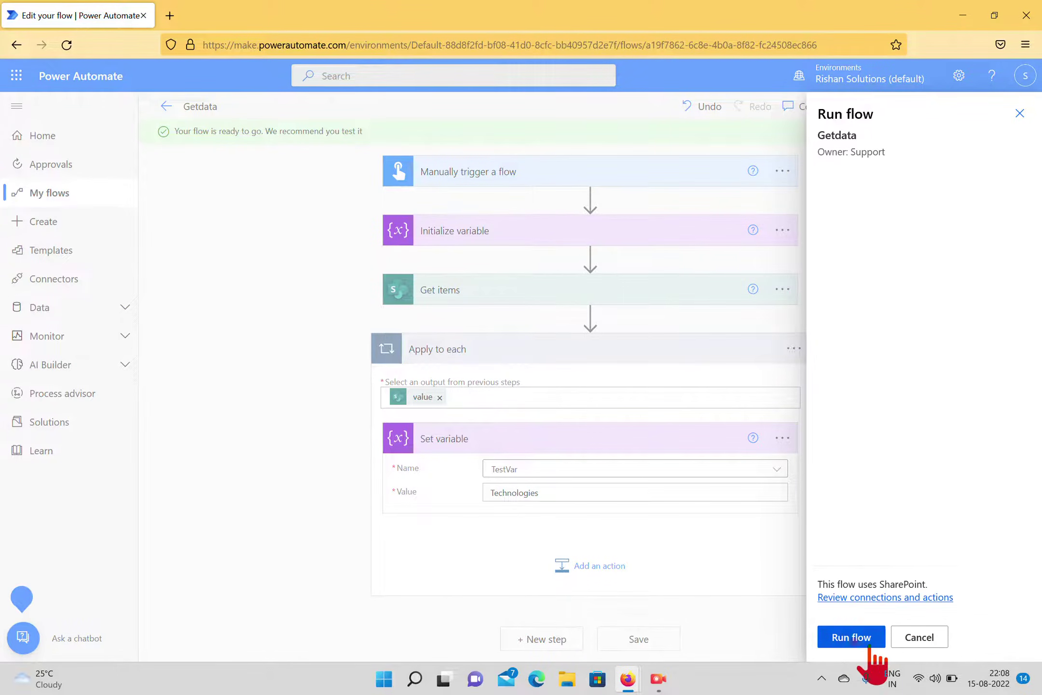
{"action": "left_click", "coordinate": [860, 641]}
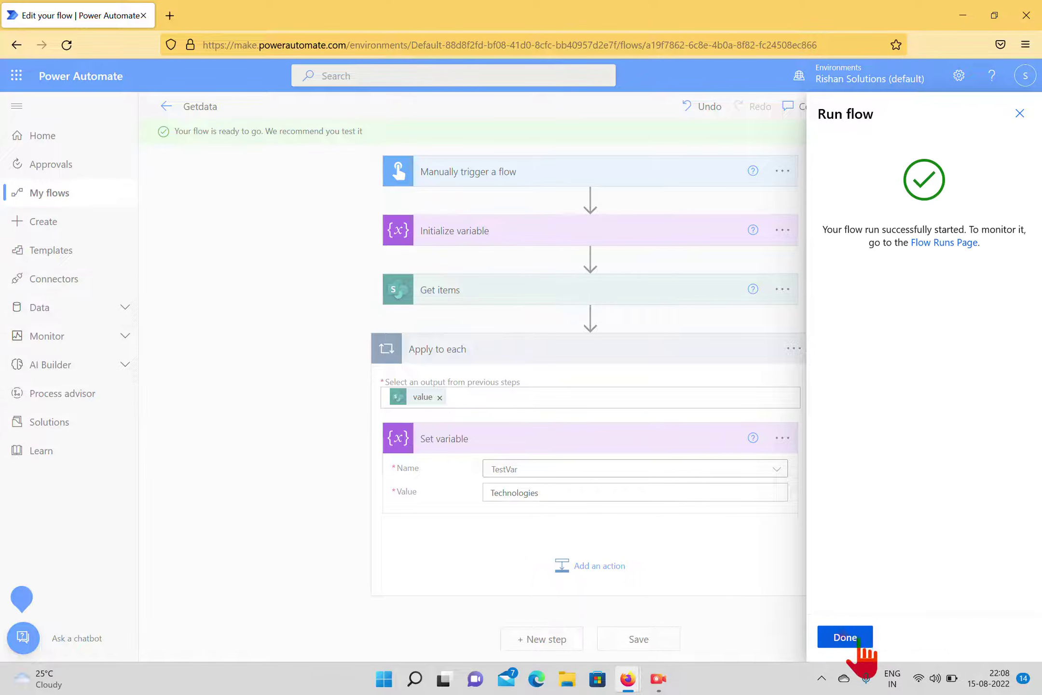
{"action": "left_click", "coordinate": [855, 631]}
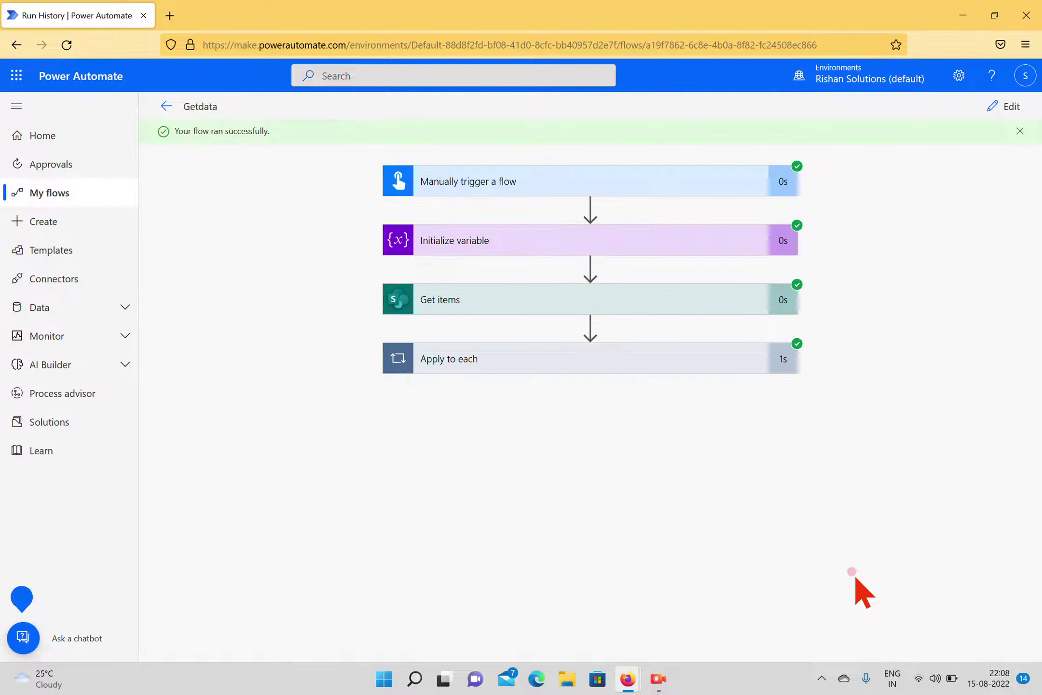
Step: Examine the TestVar values in the run's Initialize variable action and in the Set variable action inside Apply to each
{"action": "left_click", "coordinate": [627, 236]}
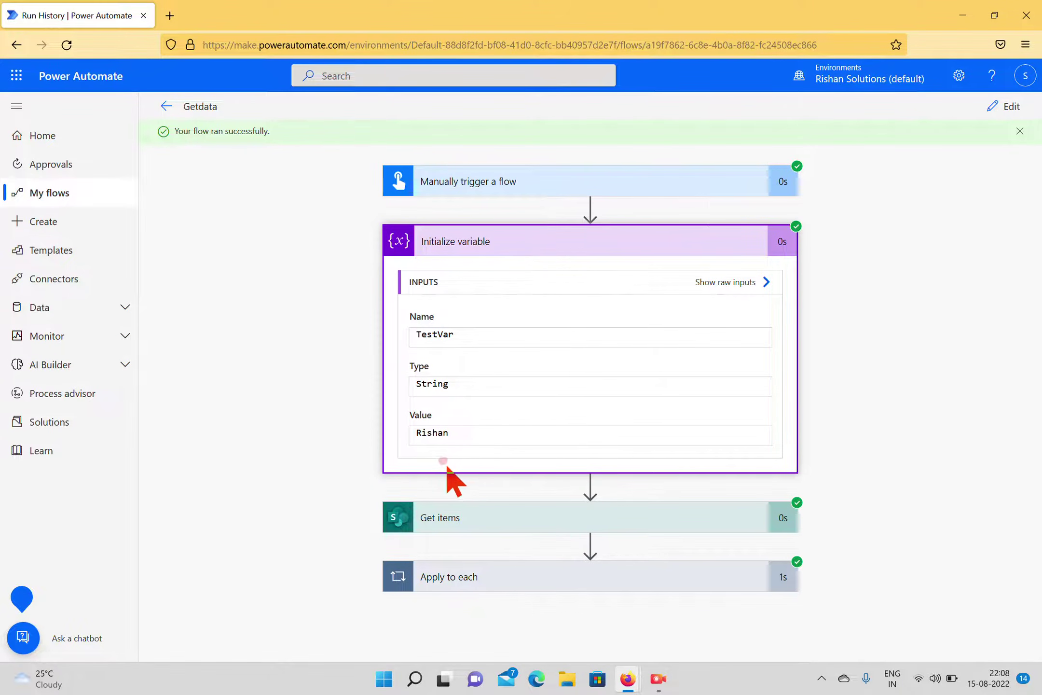
{"action": "left_click", "coordinate": [540, 576]}
{"action": "scroll", "coordinate": [781, 396], "scroll_direction": "down", "scroll_amount": 1}
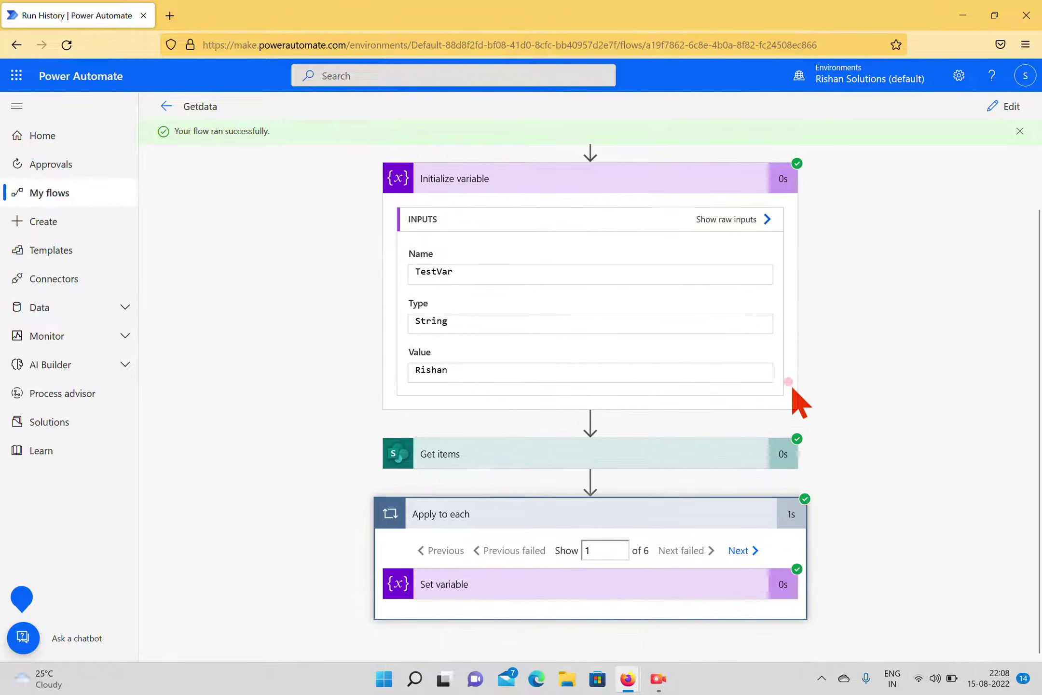
{"action": "left_click", "coordinate": [571, 590]}
{"action": "scroll", "coordinate": [779, 426], "scroll_direction": "down", "scroll_amount": 5}
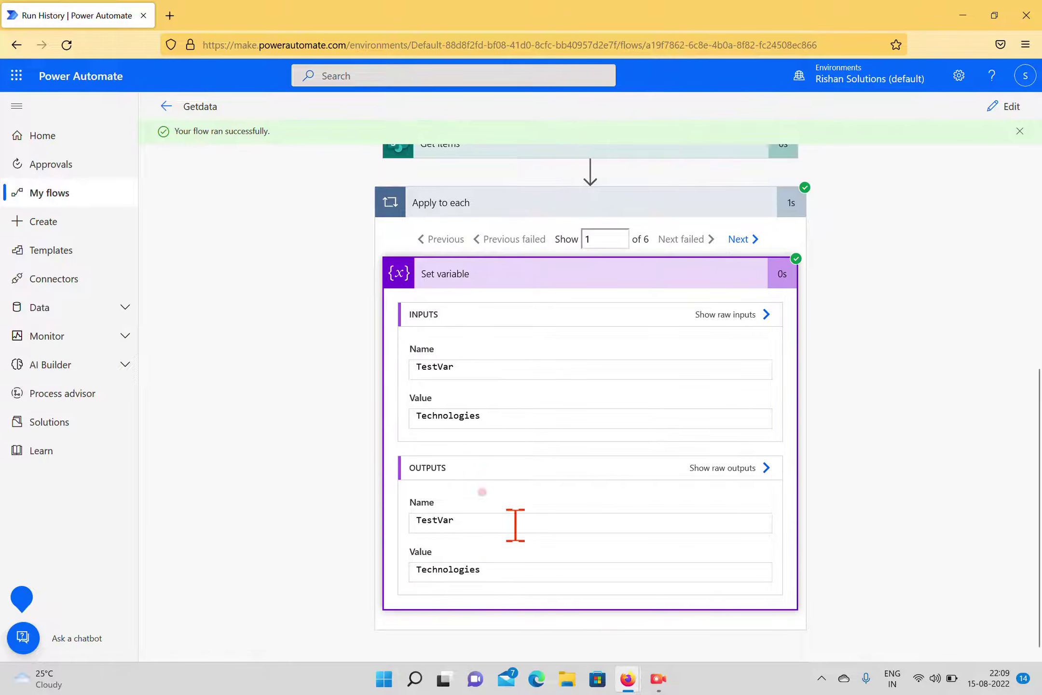
{"action": "left_click_drag", "start_coordinate": [498, 572], "coordinate": [405, 573]}
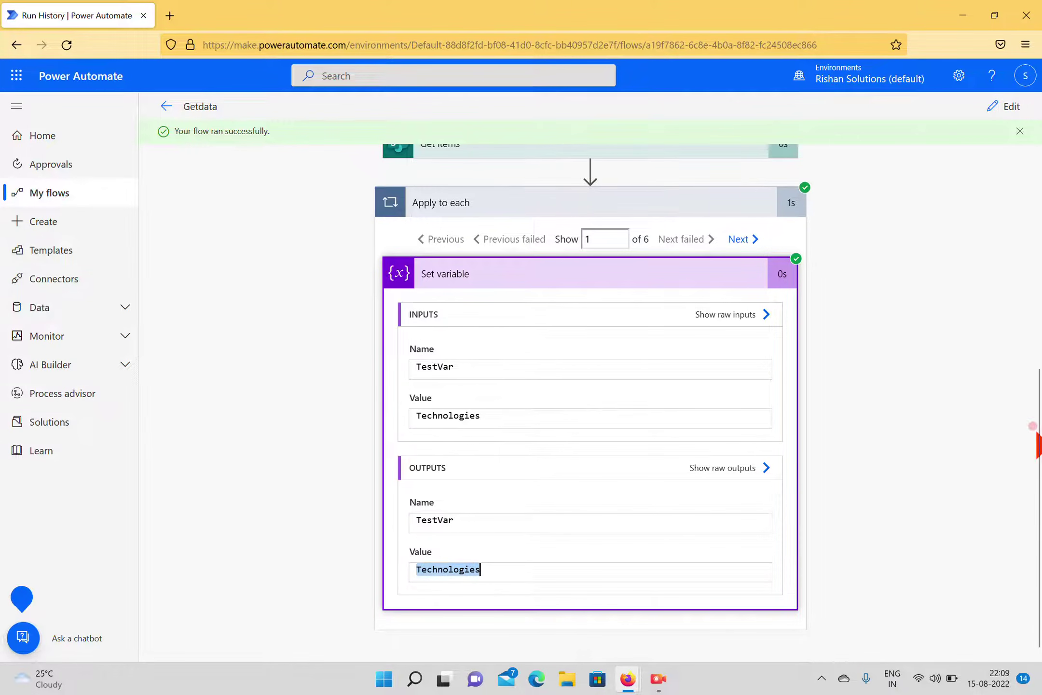
{"action": "left_click", "coordinate": [1004, 402]}
{"action": "scroll", "coordinate": [607, 347], "scroll_direction": "up", "scroll_amount": 4}
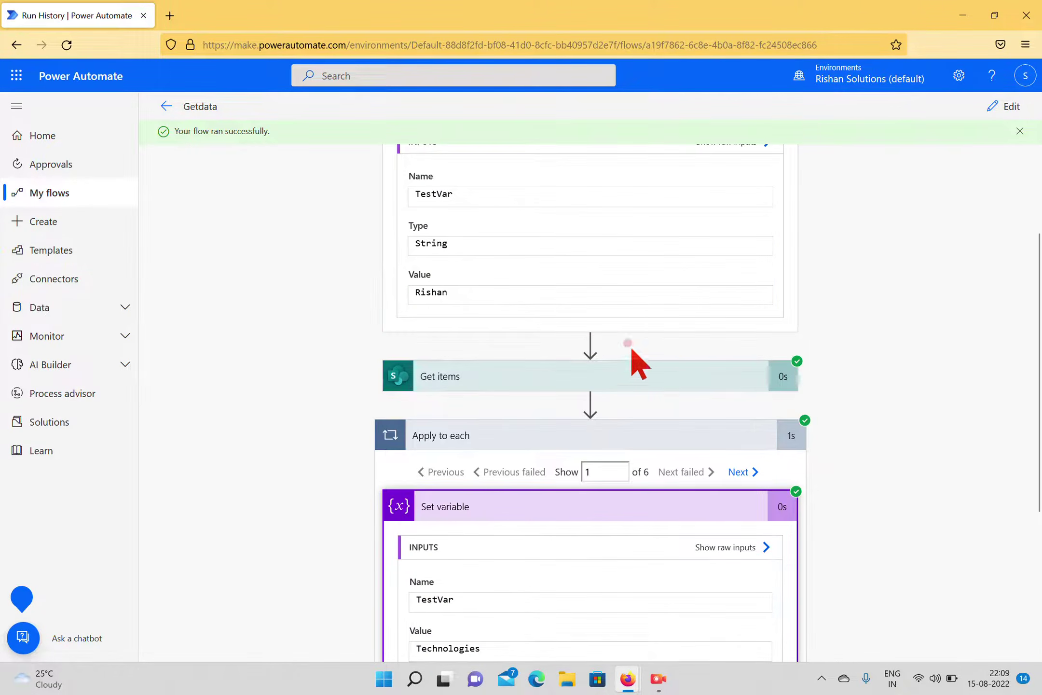
Step: Compare TestVar's initialized value with the value assigned by Set variable in the run results
{"action": "scroll", "coordinate": [607, 290], "scroll_direction": "up", "scroll_amount": 3}
{"action": "scroll", "coordinate": [608, 306], "scroll_direction": "down", "scroll_amount": 5}
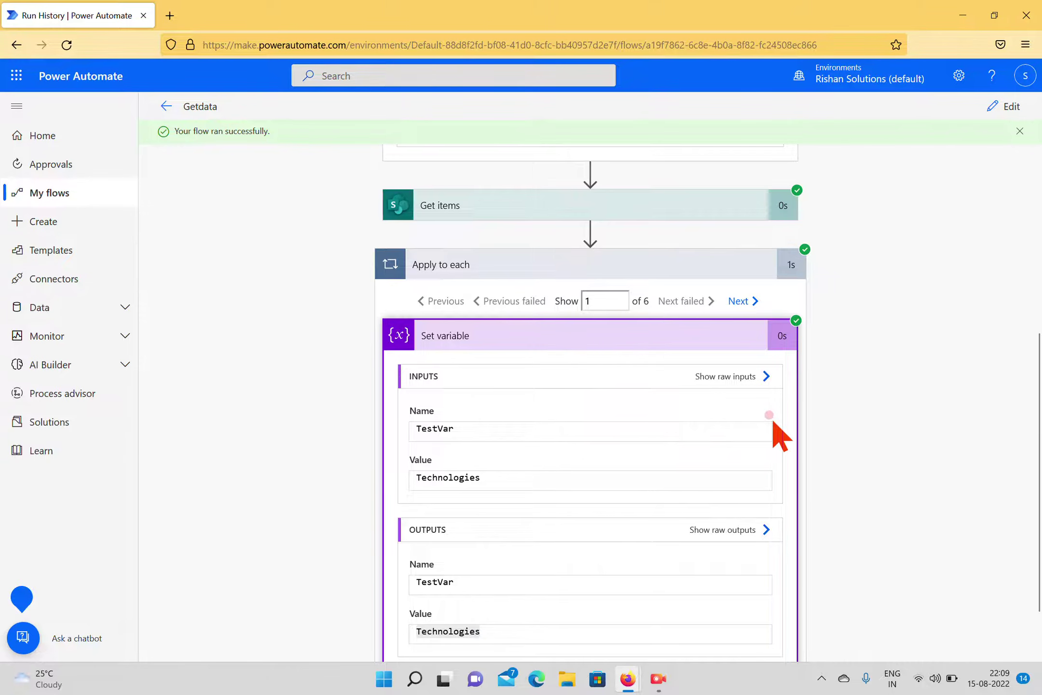
{"action": "scroll", "coordinate": [774, 423], "scroll_direction": "up", "scroll_amount": 6}
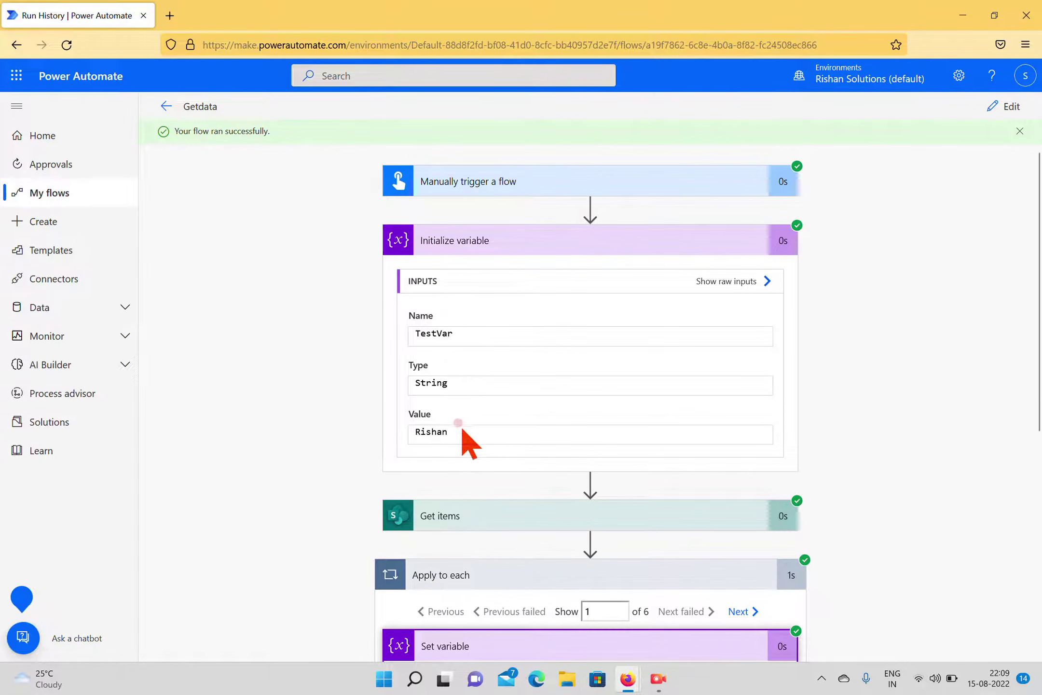
{"action": "scroll", "coordinate": [460, 424], "scroll_direction": "down", "scroll_amount": 5}
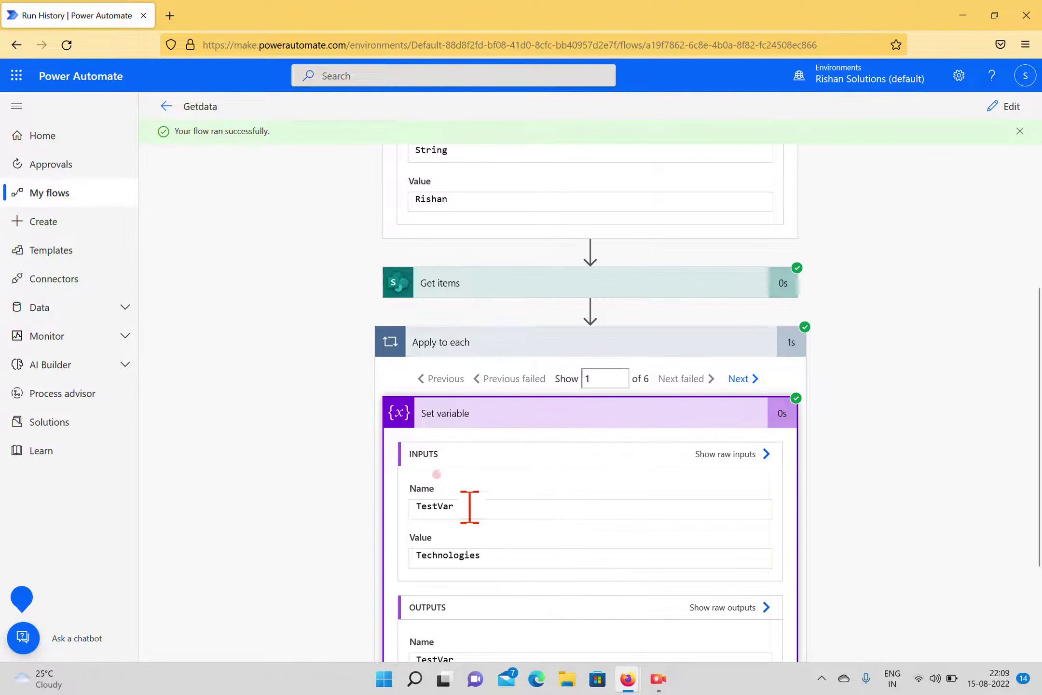
{"action": "scroll", "coordinate": [634, 442], "scroll_direction": "up", "scroll_amount": 3}
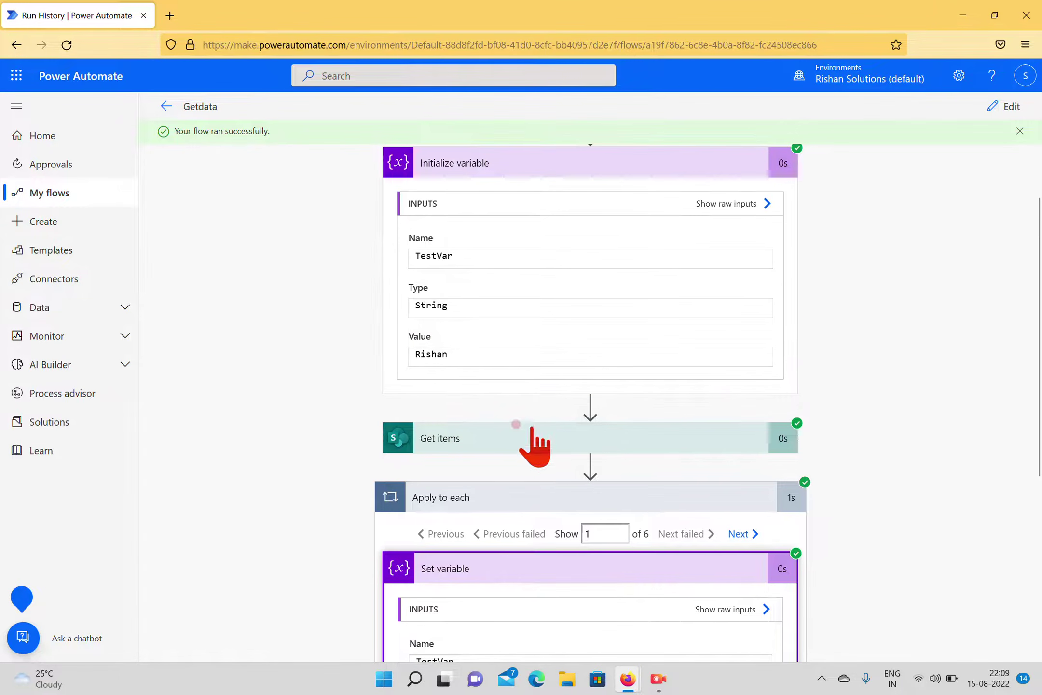
{"action": "scroll", "coordinate": [592, 522], "scroll_direction": "down", "scroll_amount": 5}
Step: Reopen the Getdata flow for editing and insert a second Initialize variable action between Initialize variable and Get items
{"action": "left_click", "coordinate": [1004, 106]}
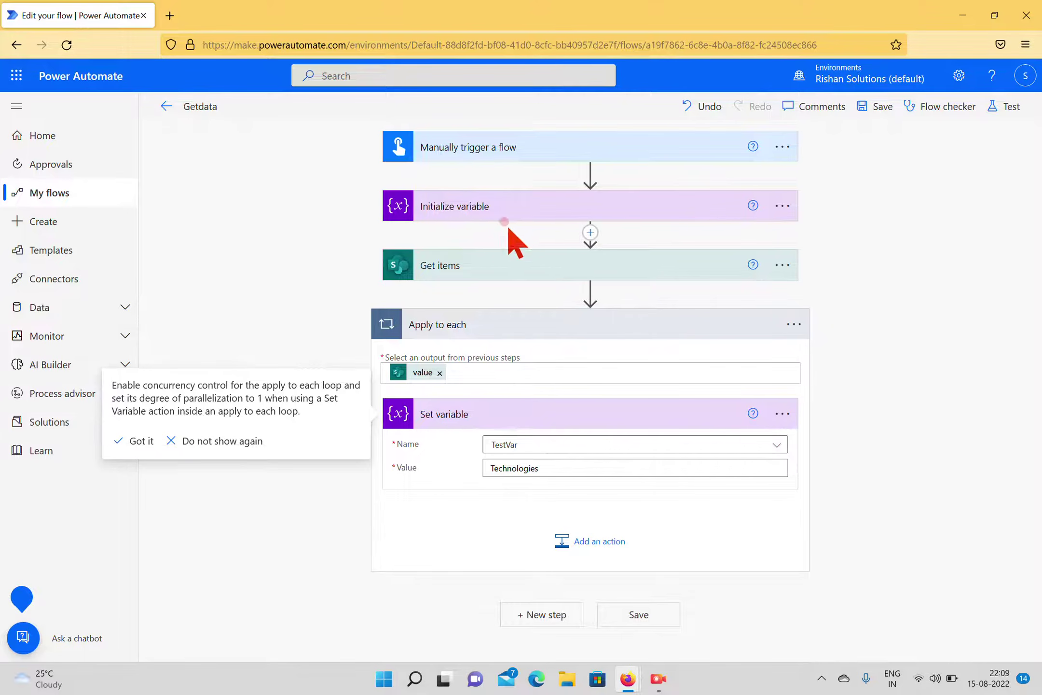
{"action": "left_click", "coordinate": [519, 215]}
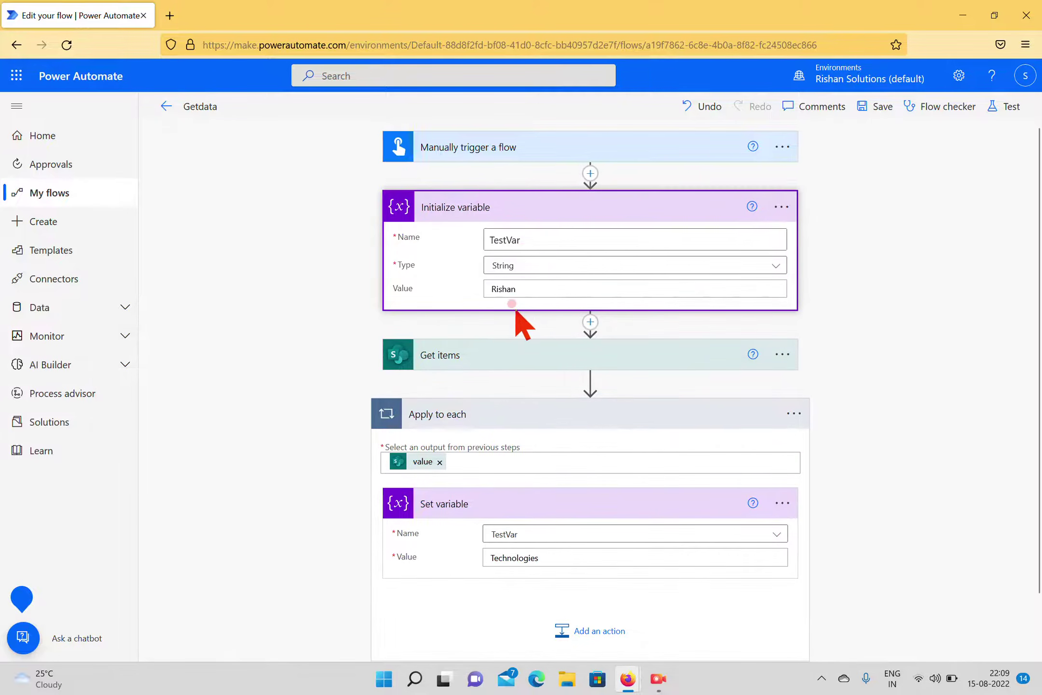
{"action": "left_click", "coordinate": [589, 322]}
{"action": "left_click", "coordinate": [589, 340]}
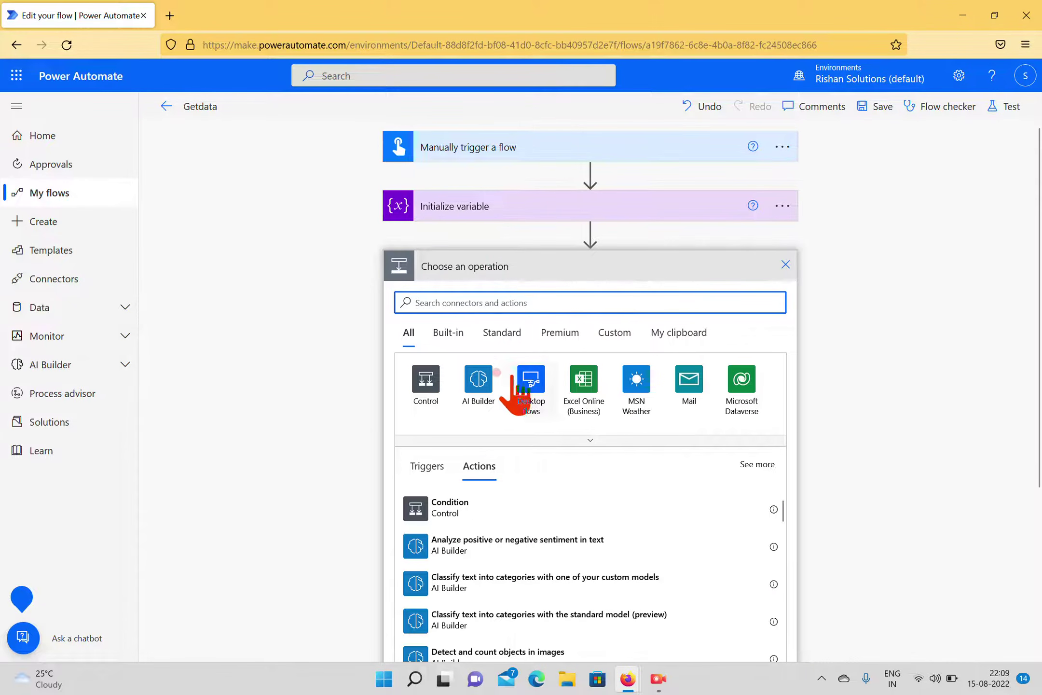
{"action": "type", "text": "varia"}
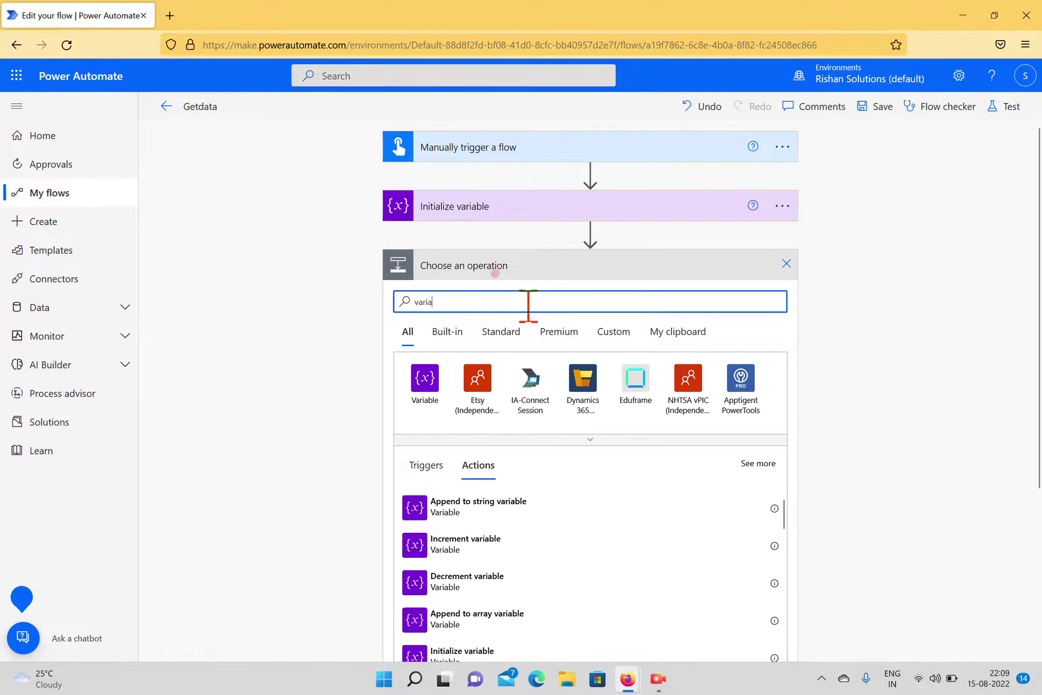
{"action": "scroll", "coordinate": [526, 400], "scroll_direction": "down", "scroll_amount": 3}
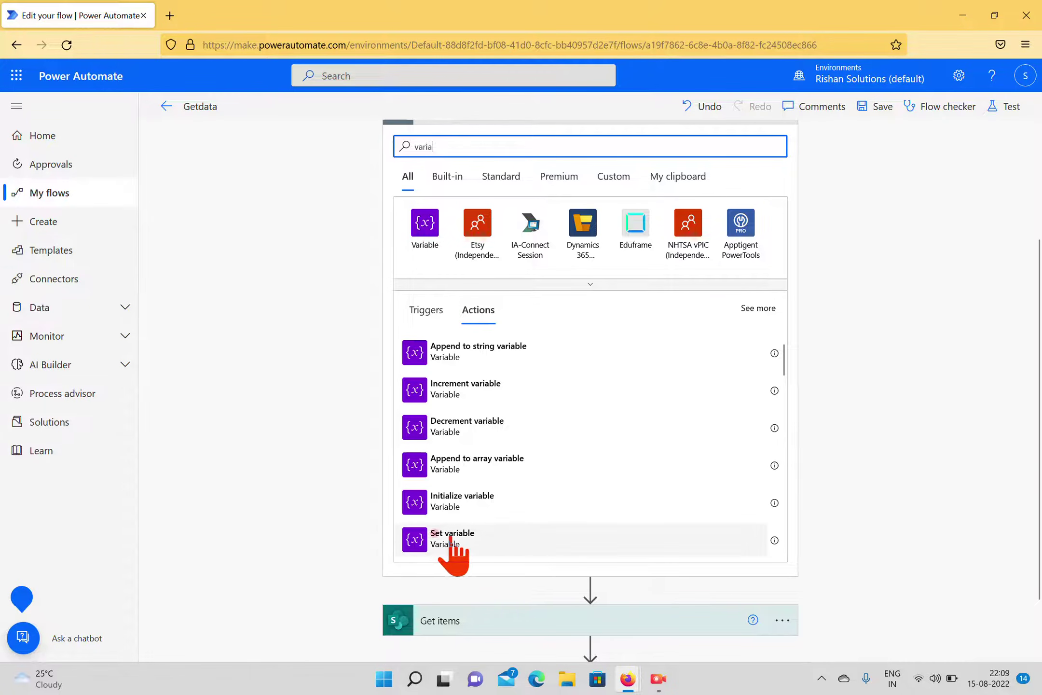
{"action": "left_click", "coordinate": [481, 504]}
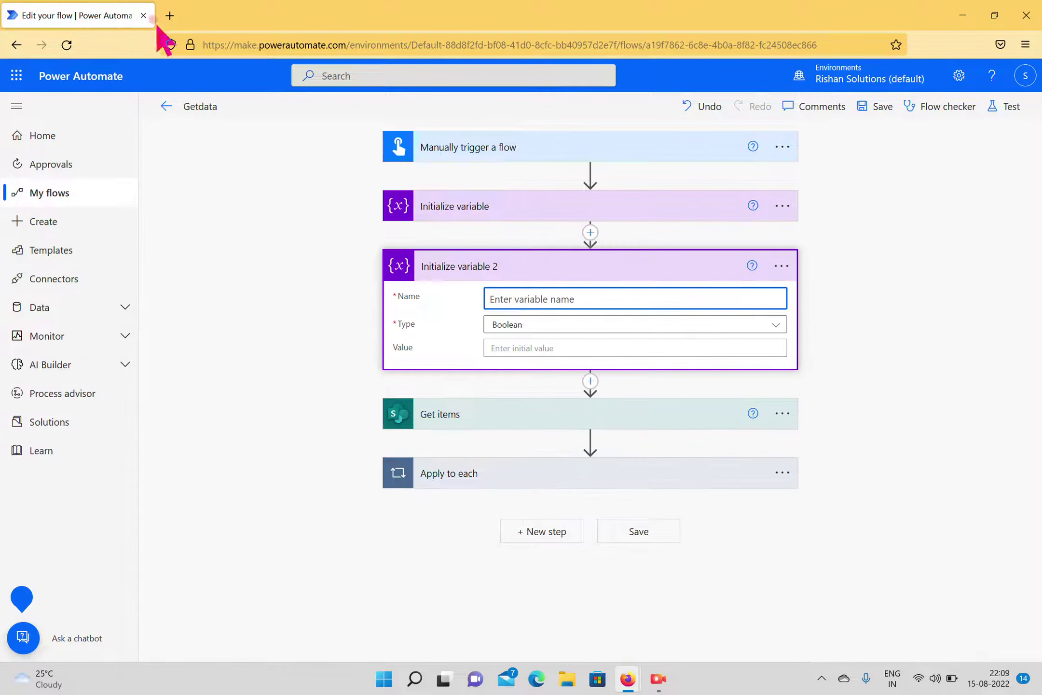
Step: Check which list Get items reads and open the SharePoint Departments list of Modern Site For Demo in a new browser tab
{"action": "left_click", "coordinate": [454, 419]}
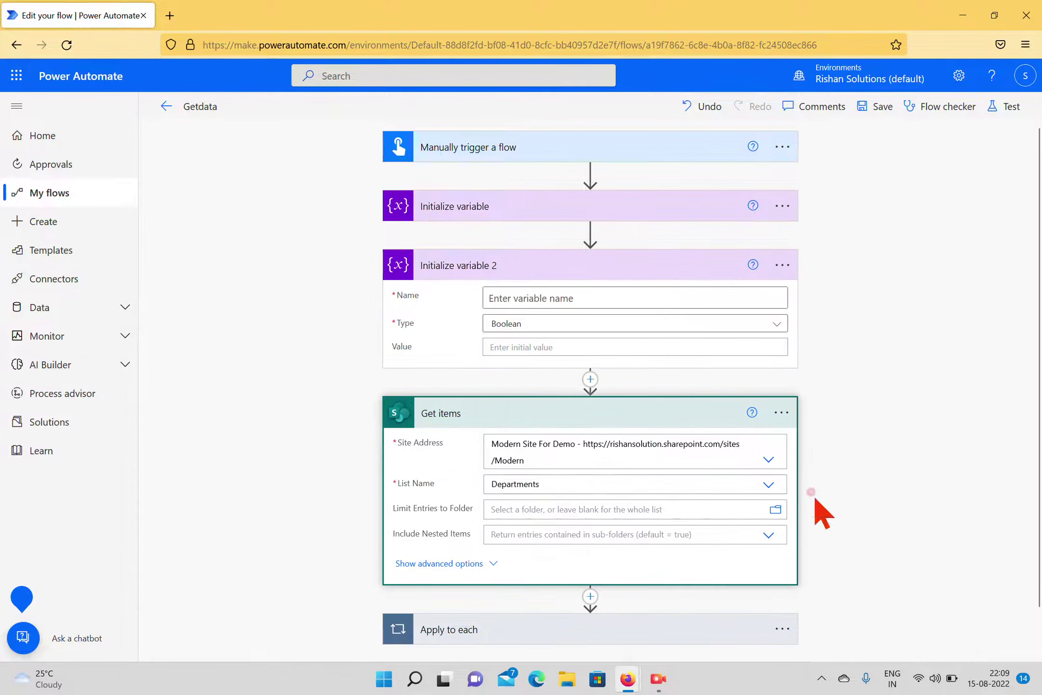
{"action": "left_click", "coordinate": [169, 16]}
{"action": "type", "text": "Departmen"}
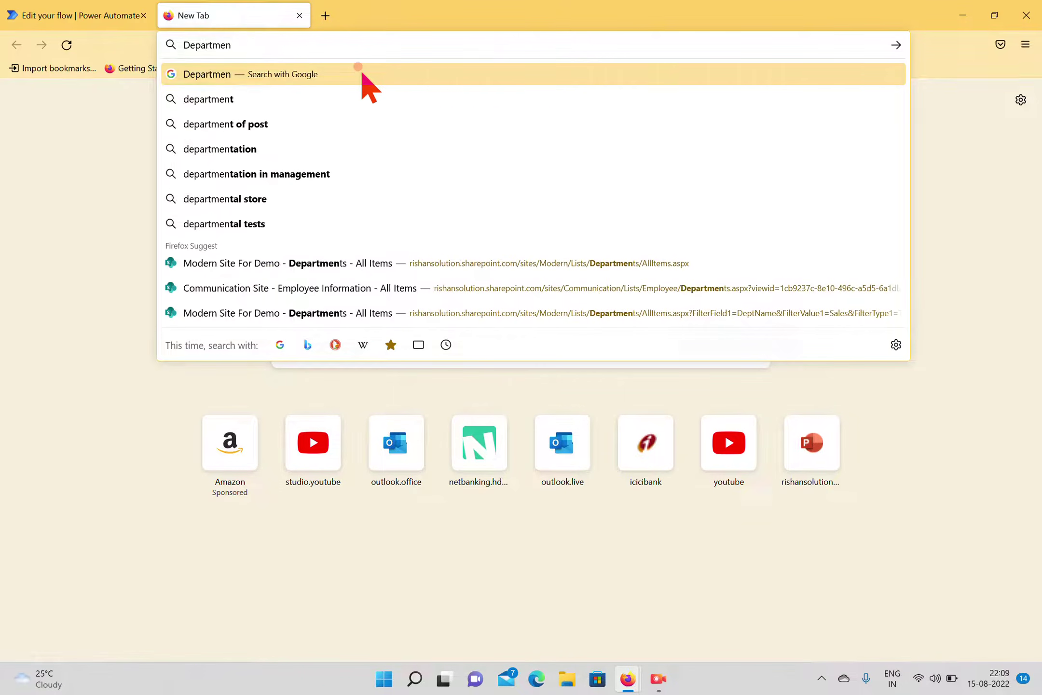
{"action": "left_click", "coordinate": [532, 264]}
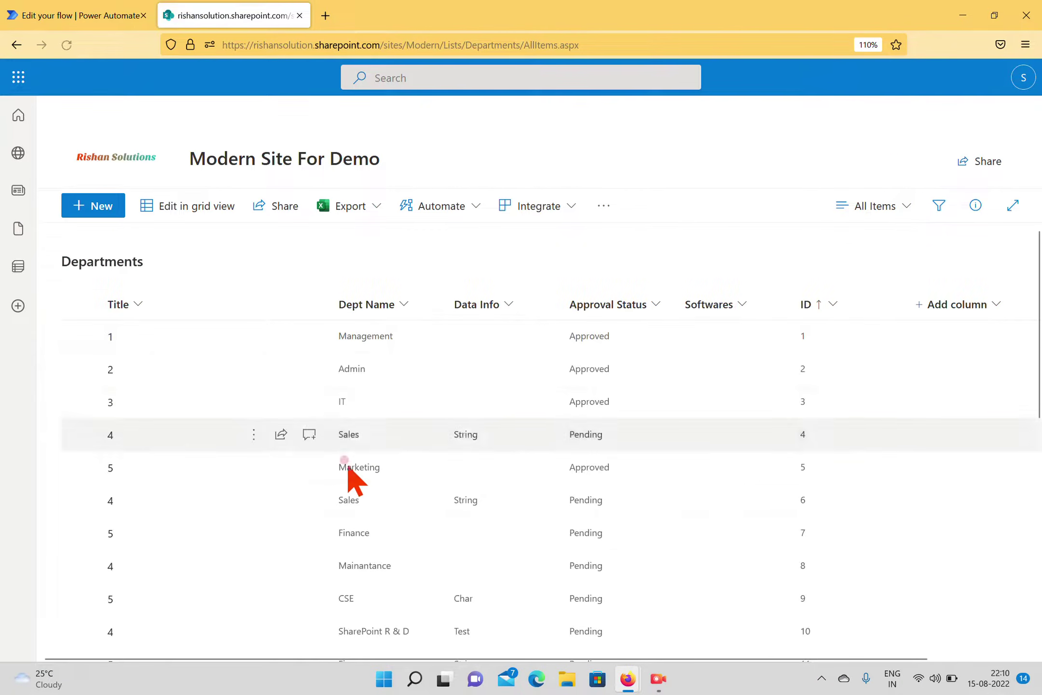
Step: Examine the Title column values throughout the Departments list
{"action": "scroll", "coordinate": [298, 463], "scroll_direction": "down", "scroll_amount": 8}
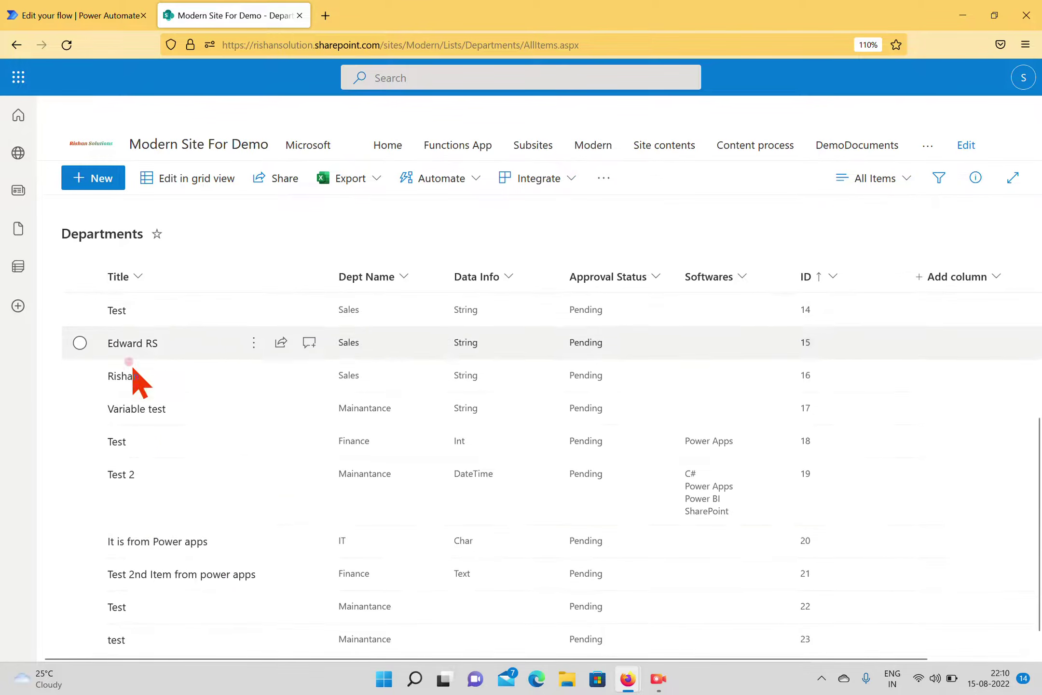
{"action": "scroll", "coordinate": [153, 455], "scroll_direction": "up", "scroll_amount": 8}
{"action": "scroll", "coordinate": [149, 415], "scroll_direction": "up", "scroll_amount": 1}
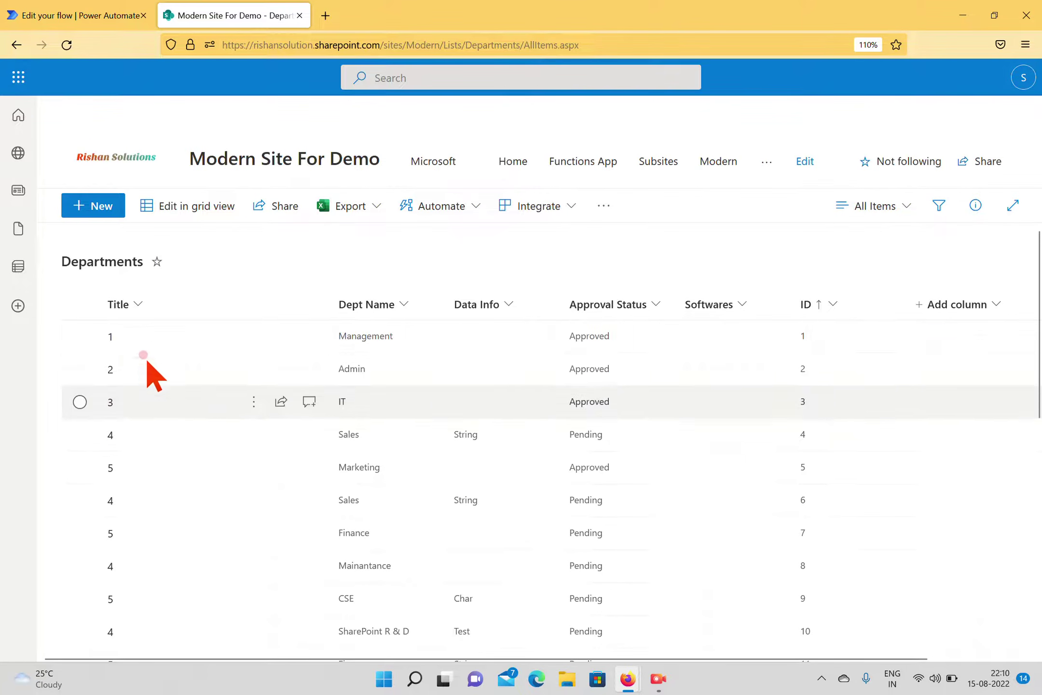
{"action": "scroll", "coordinate": [130, 449], "scroll_direction": "down", "scroll_amount": 3}
{"action": "scroll", "coordinate": [124, 470], "scroll_direction": "down", "scroll_amount": 5}
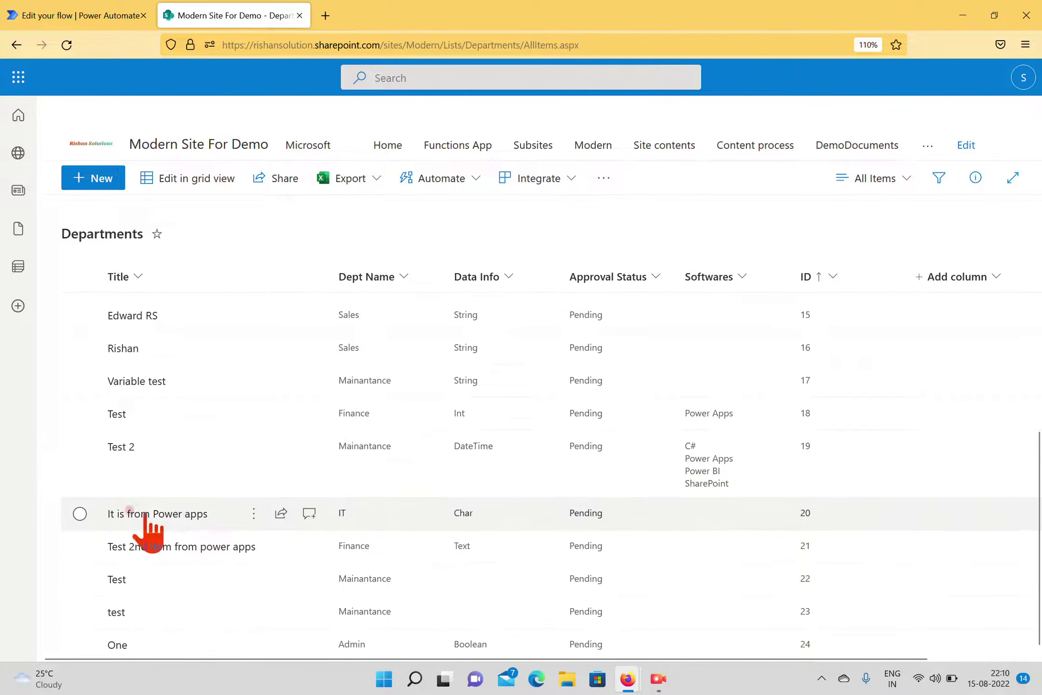
{"action": "scroll", "coordinate": [216, 475], "scroll_direction": "up", "scroll_amount": 7}
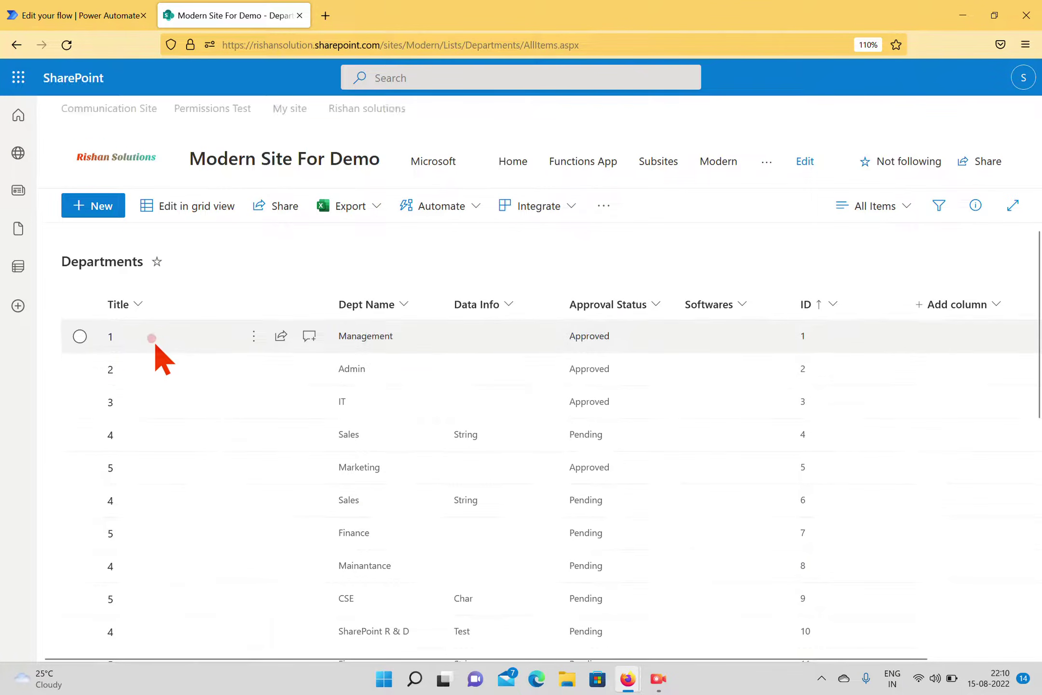
{"action": "scroll", "coordinate": [135, 456], "scroll_direction": "down", "scroll_amount": 6}
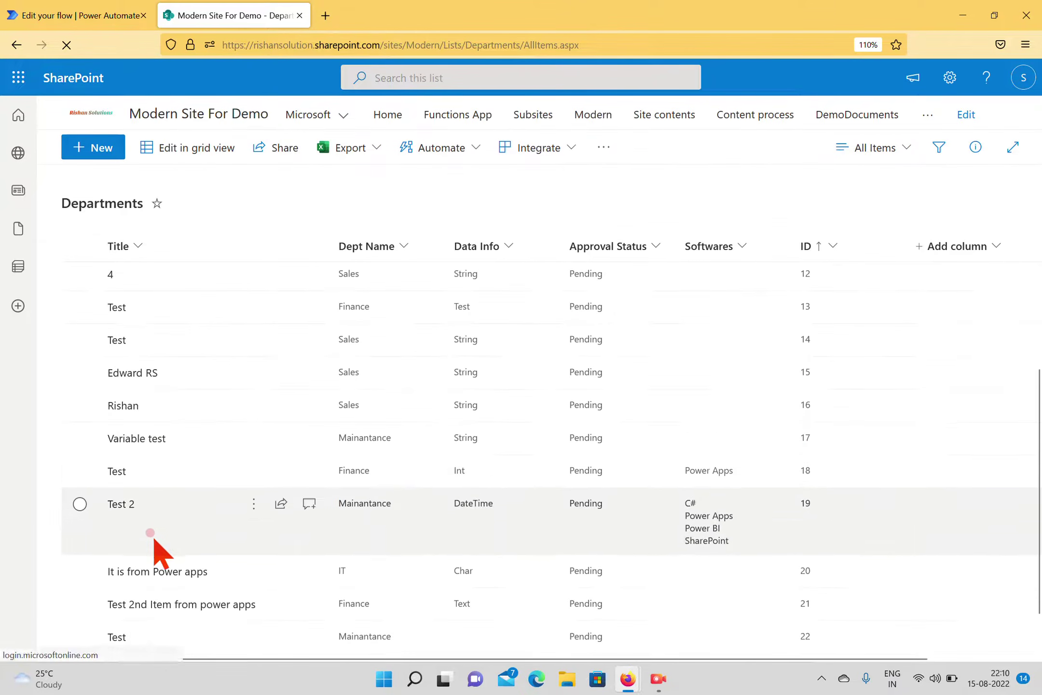
{"action": "scroll", "coordinate": [164, 550], "scroll_direction": "down", "scroll_amount": 1}
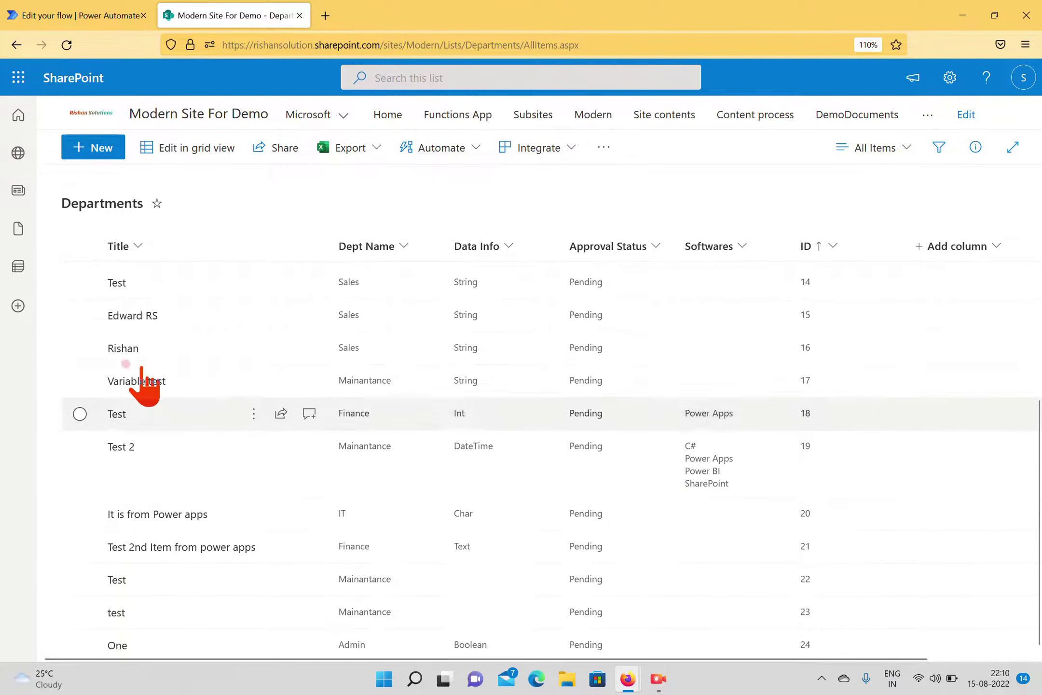
Step: Return to the Power Automate flow and configure Initialize variable 2 with name Titlevar, type Integer and value 1
{"action": "left_click", "coordinate": [87, 21]}
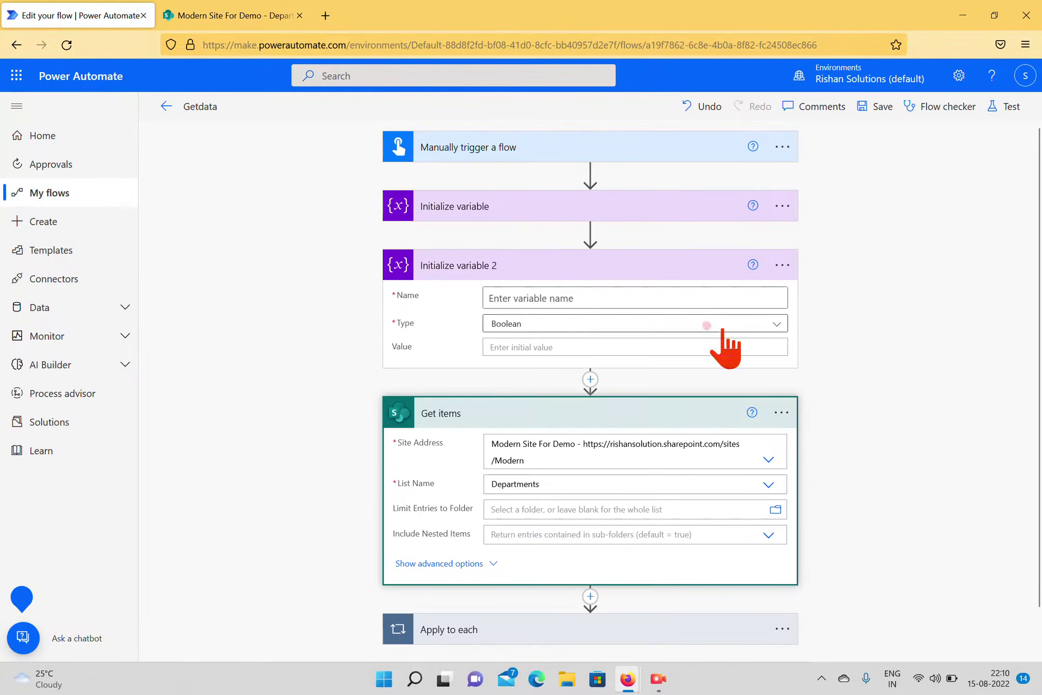
{"action": "left_click", "coordinate": [698, 297]}
{"action": "type", "text": "Titleva"}
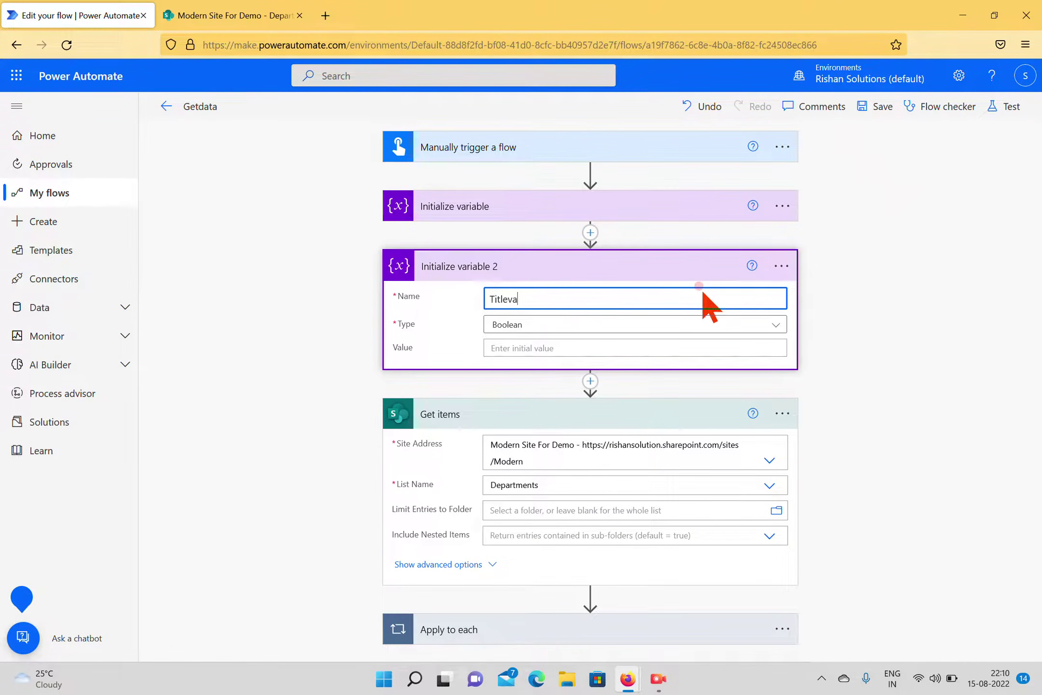
{"action": "type", "text": "r"}
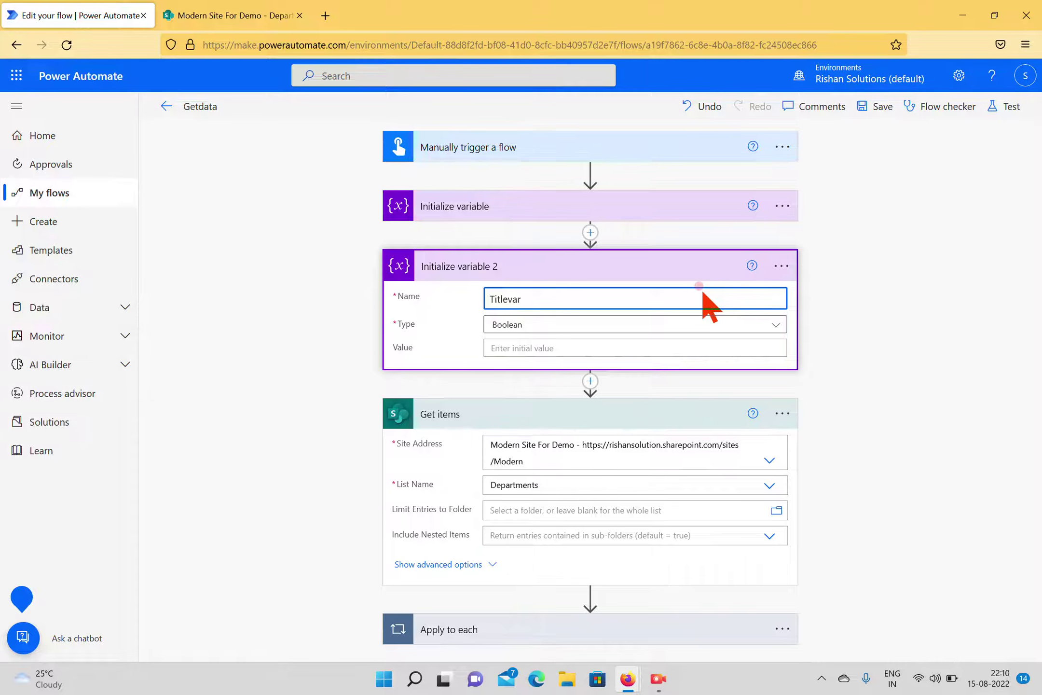
{"action": "left_click", "coordinate": [559, 330]}
{"action": "left_click", "coordinate": [512, 372]}
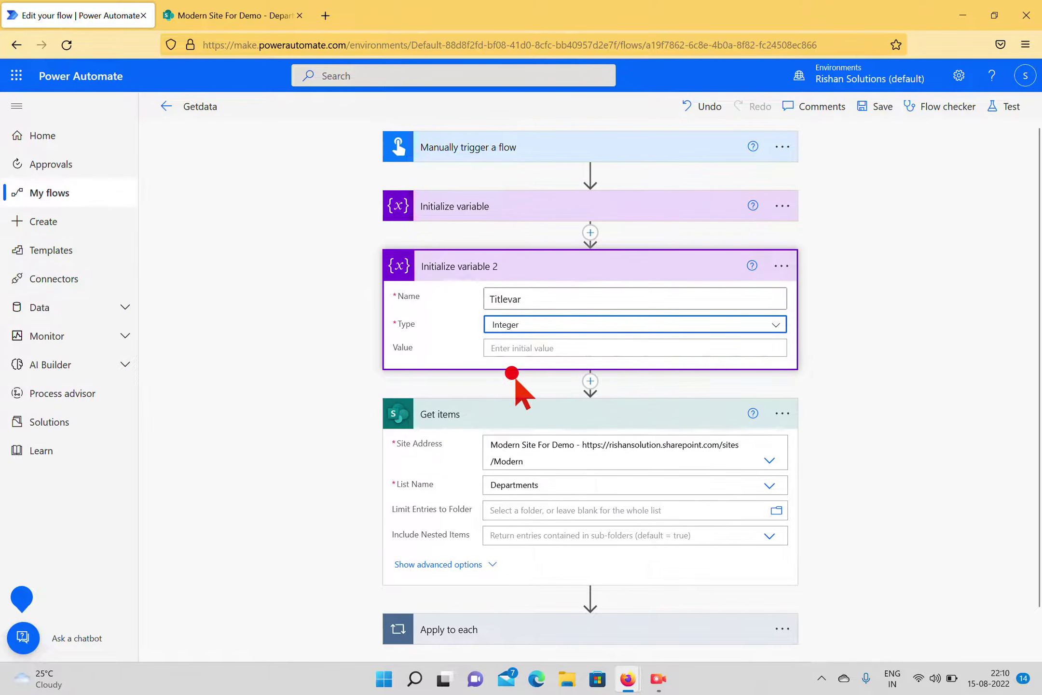
{"action": "left_click", "coordinate": [606, 348]}
{"action": "type", "text": "1"}
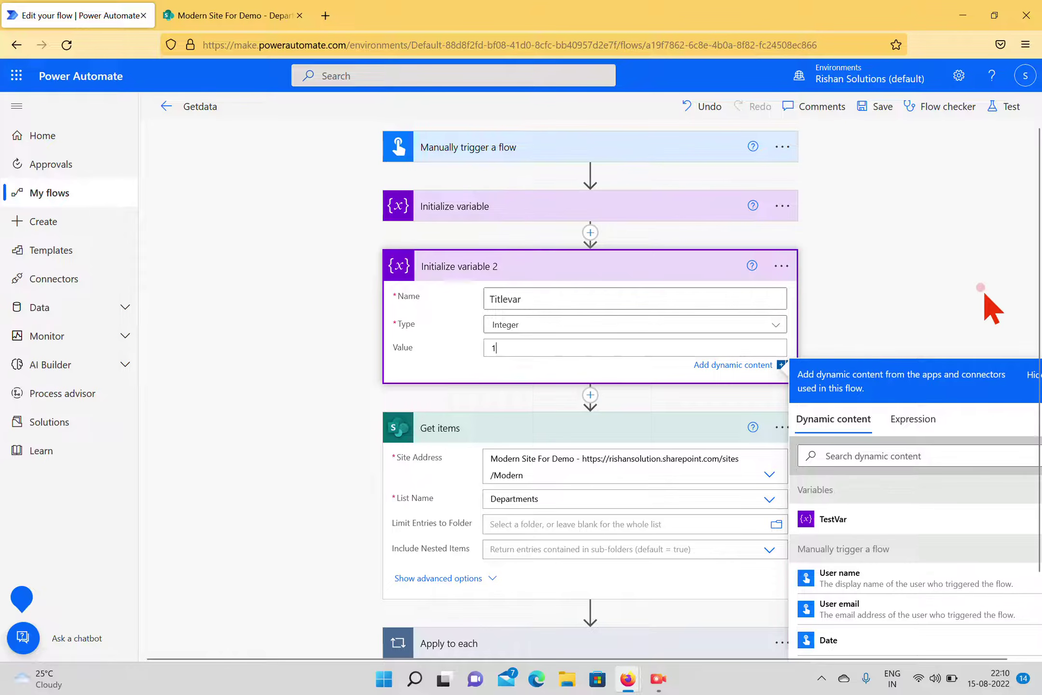
{"action": "left_click", "coordinate": [921, 279]}
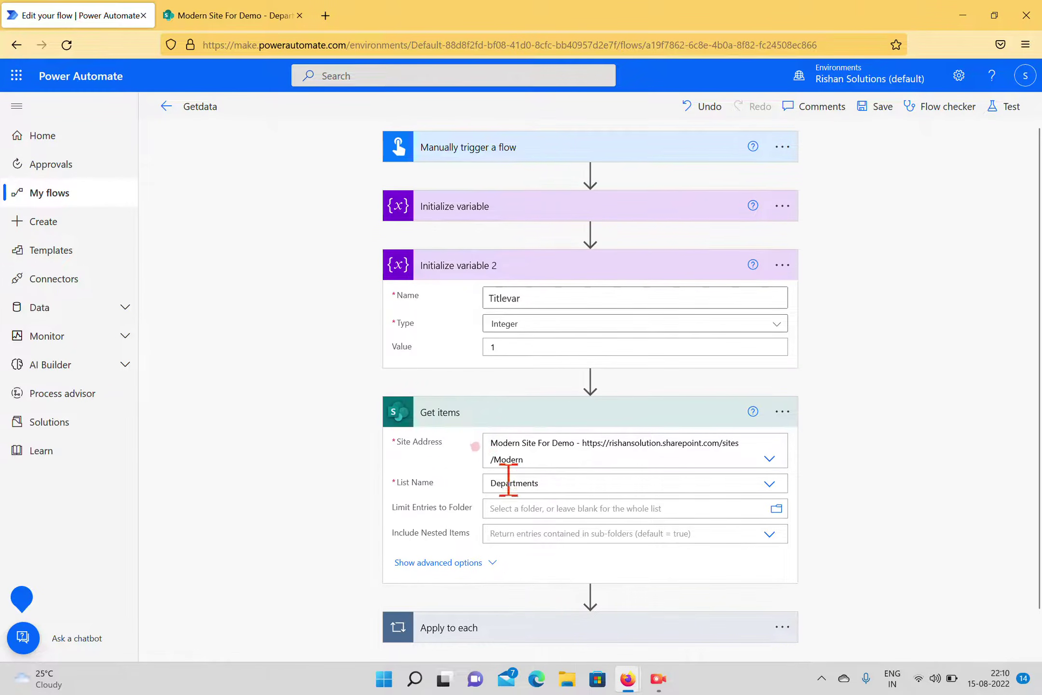
Step: Remove the DeptName eq 'Sales' filter query from the advanced options of the Get items action
{"action": "scroll", "coordinate": [509, 479], "scroll_direction": "down", "scroll_amount": 1}
{"action": "left_click", "coordinate": [514, 581]}
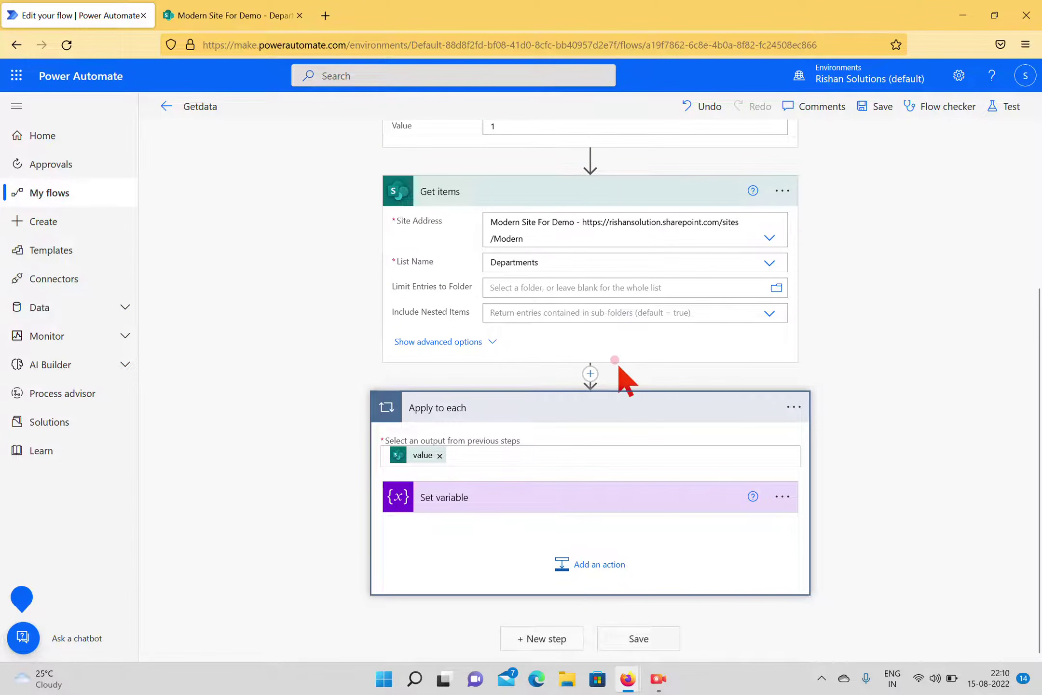
{"action": "left_click", "coordinate": [480, 341]}
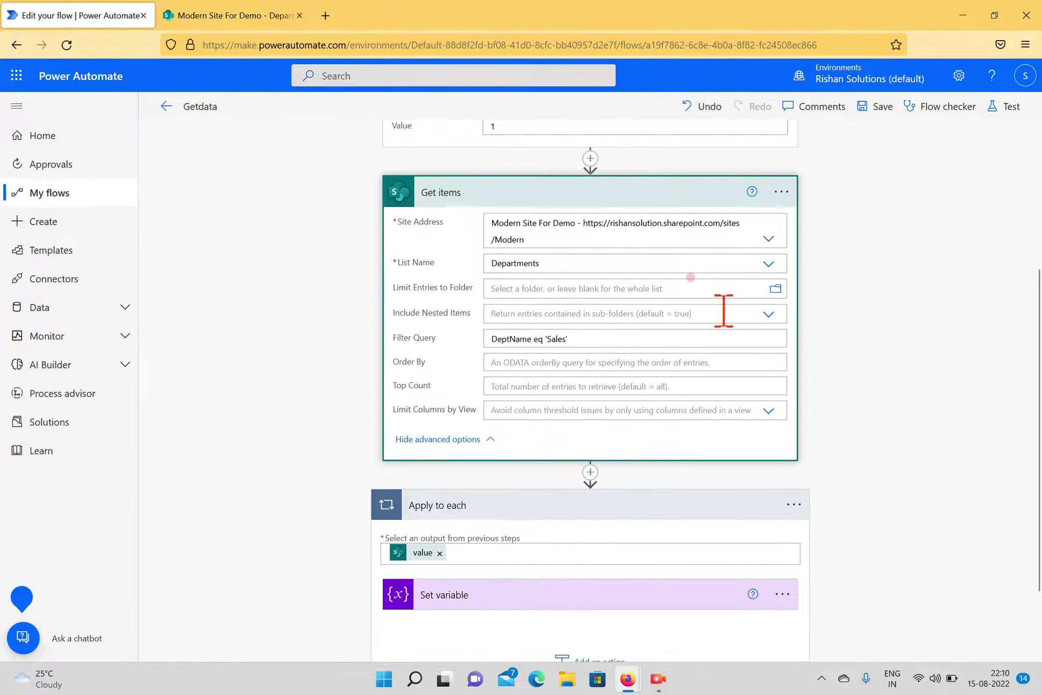
{"action": "scroll", "coordinate": [627, 328], "scroll_direction": "down", "scroll_amount": 2}
{"action": "left_click_drag", "start_coordinate": [581, 262], "coordinate": [432, 261]}
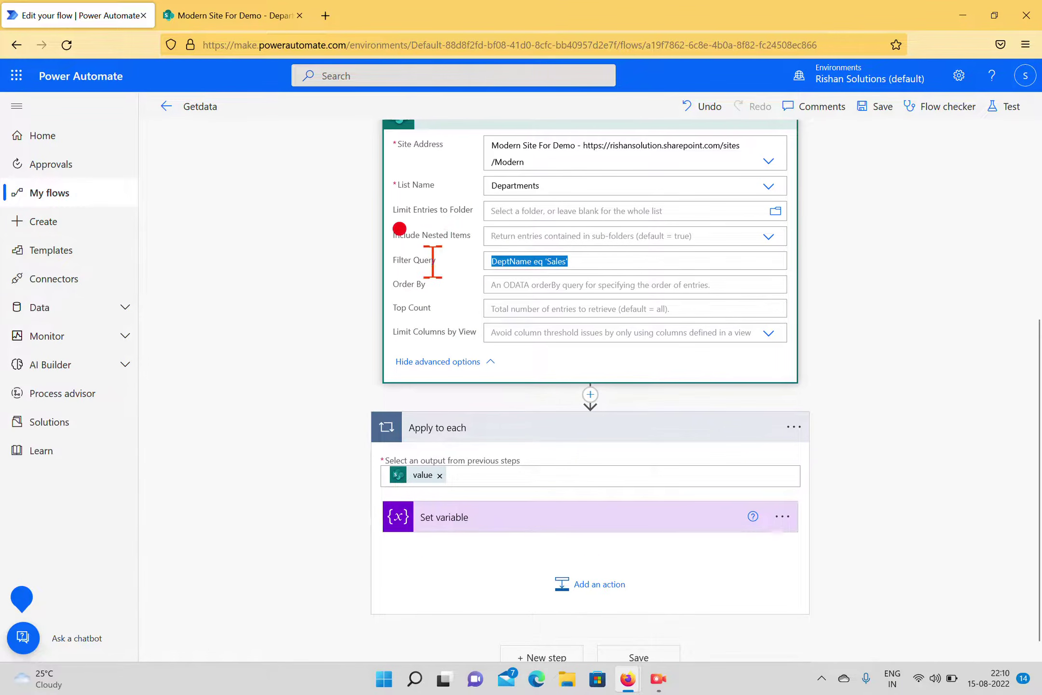
{"action": "key", "text": "BackSpace"}
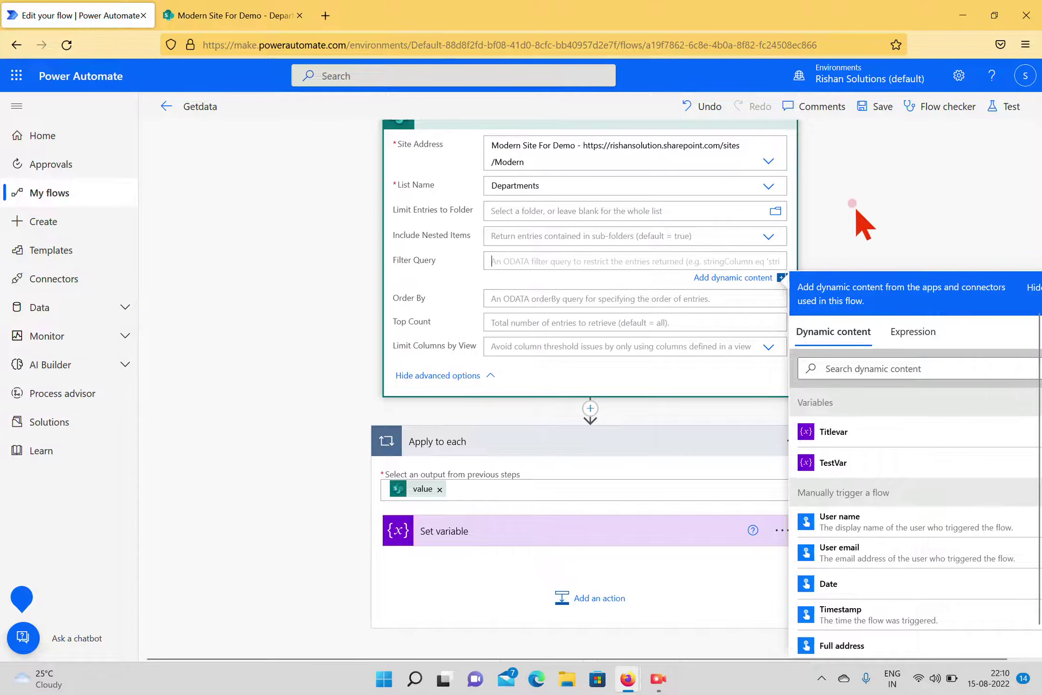
{"action": "left_click", "coordinate": [627, 273]}
Step: Change the variable in the Set variable action inside Apply to each to Titlevar
{"action": "left_click", "coordinate": [508, 519]}
{"action": "scroll", "coordinate": [733, 434], "scroll_direction": "down", "scroll_amount": 2}
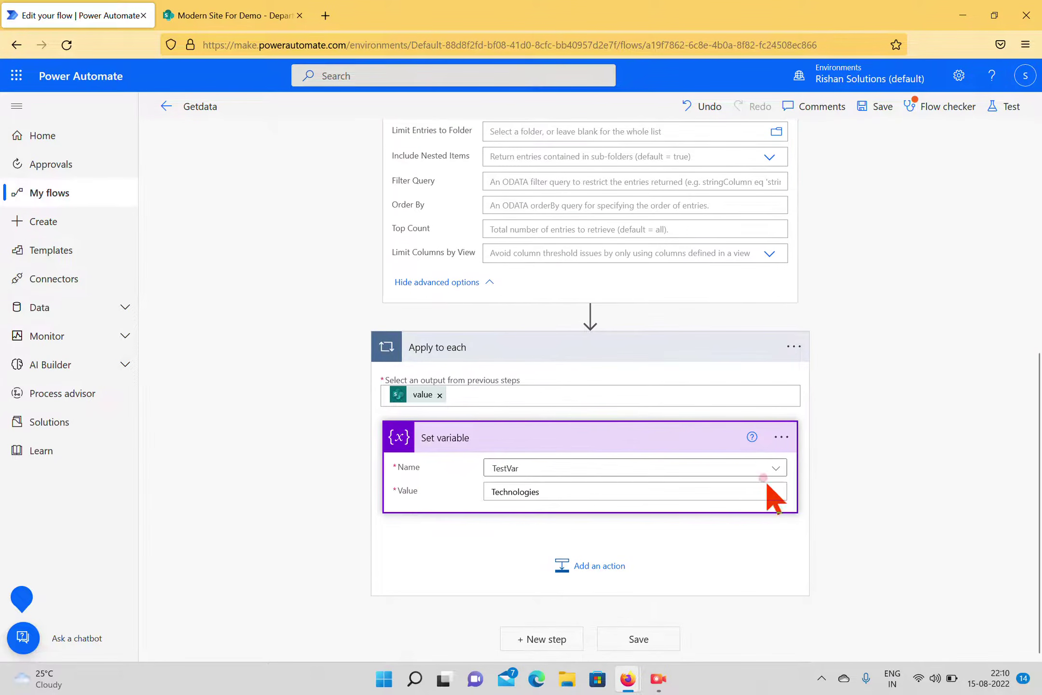
{"action": "left_click", "coordinate": [768, 474]}
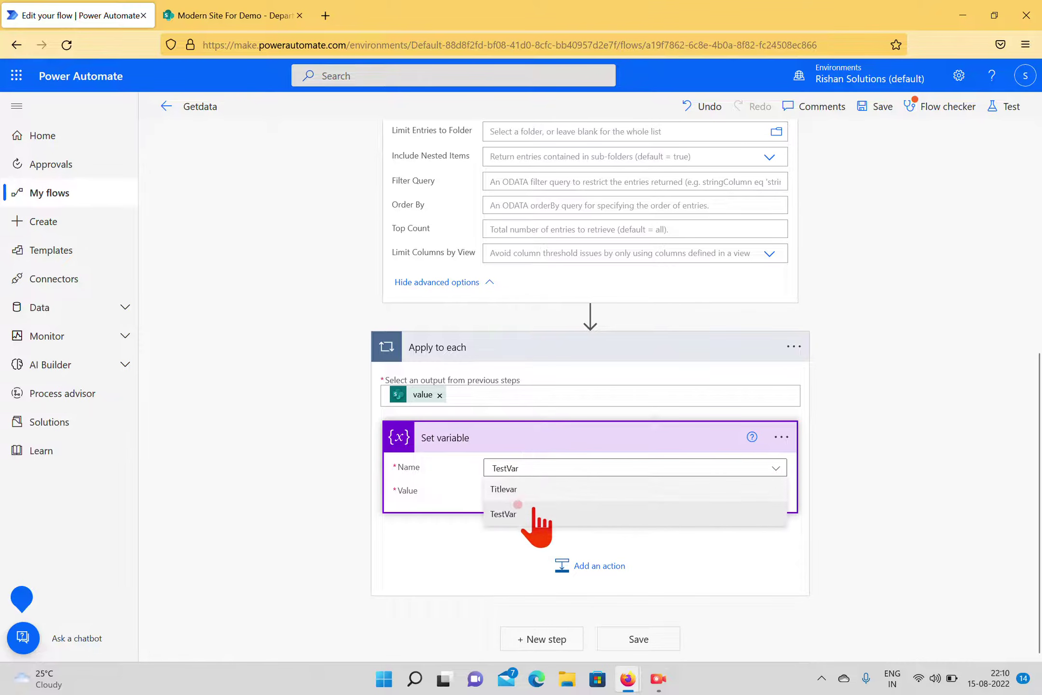
{"action": "left_click", "coordinate": [525, 490]}
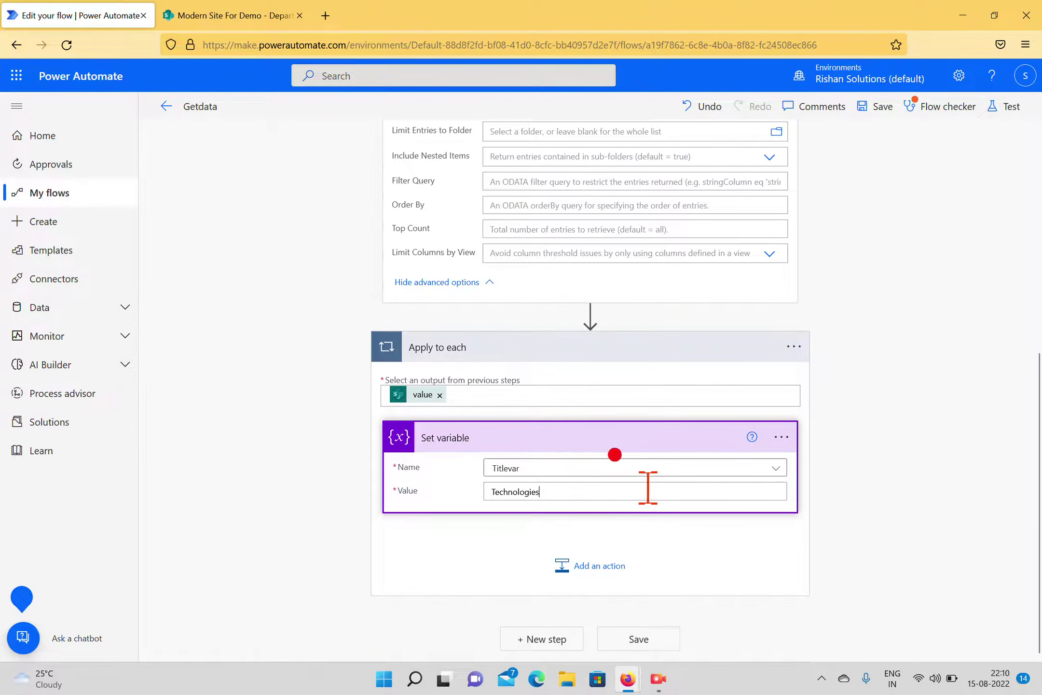
{"action": "left_click_drag", "start_coordinate": [647, 488], "coordinate": [441, 483]}
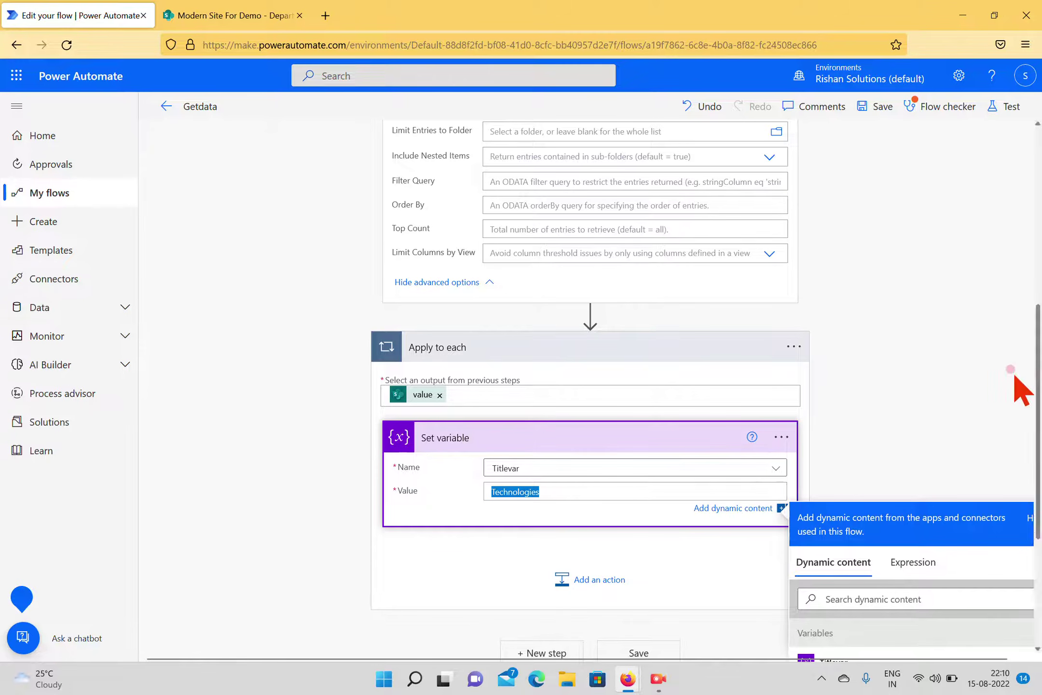
{"action": "left_click", "coordinate": [780, 438]}
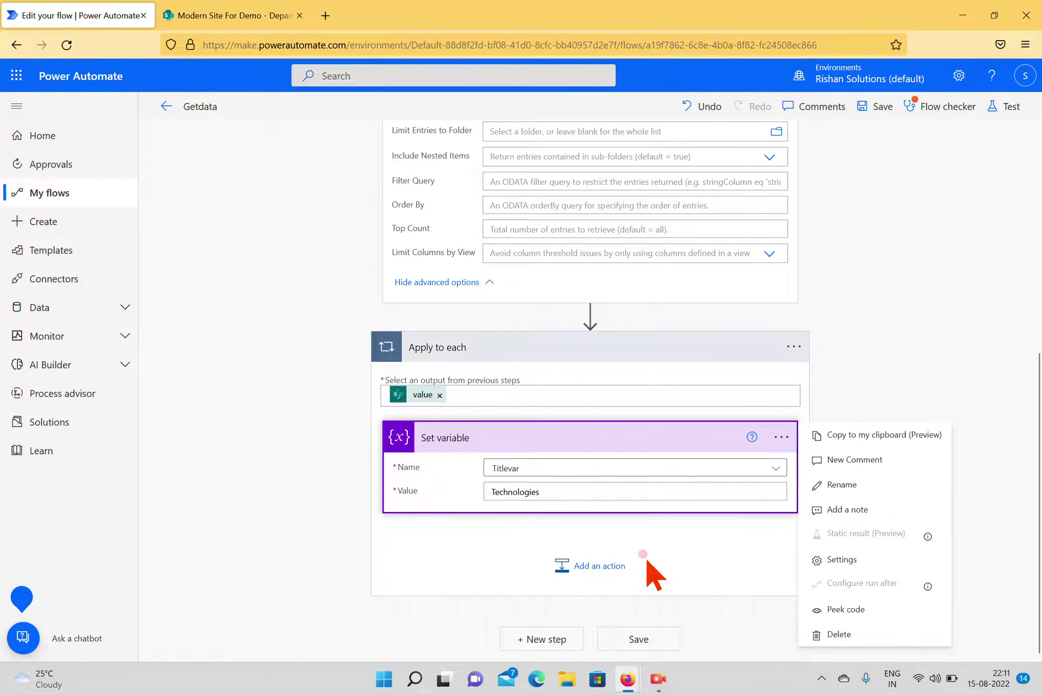
{"action": "left_click", "coordinate": [473, 456]}
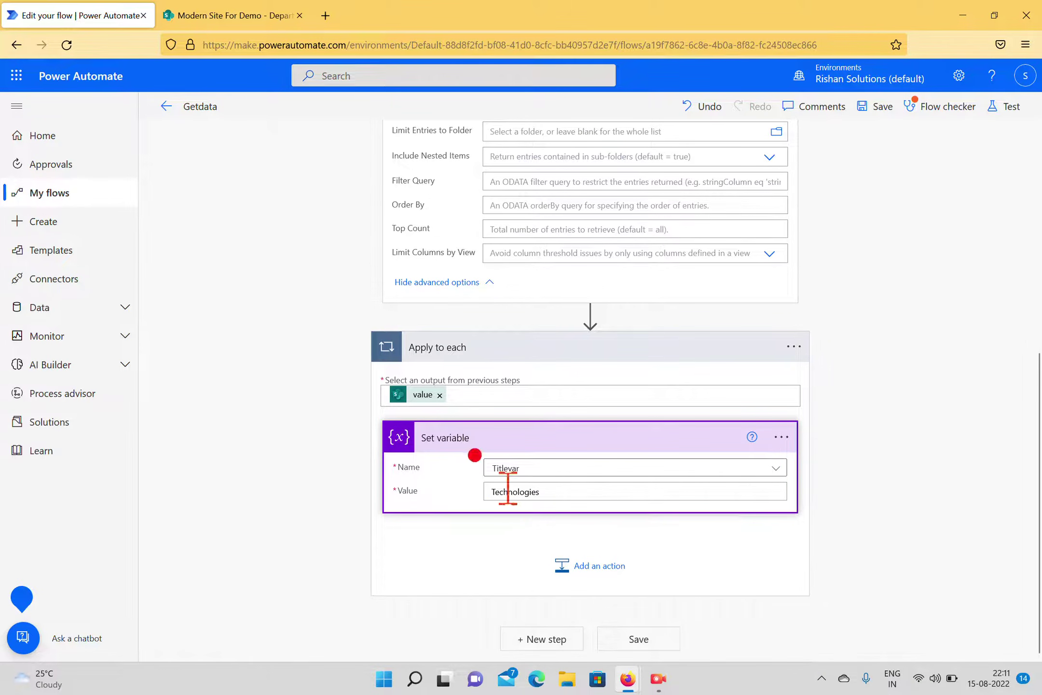
Step: Add an Increment variable action after Set variable in the Apply to each loop, with name Titlevar and value 1
{"action": "left_click", "coordinate": [598, 434]}
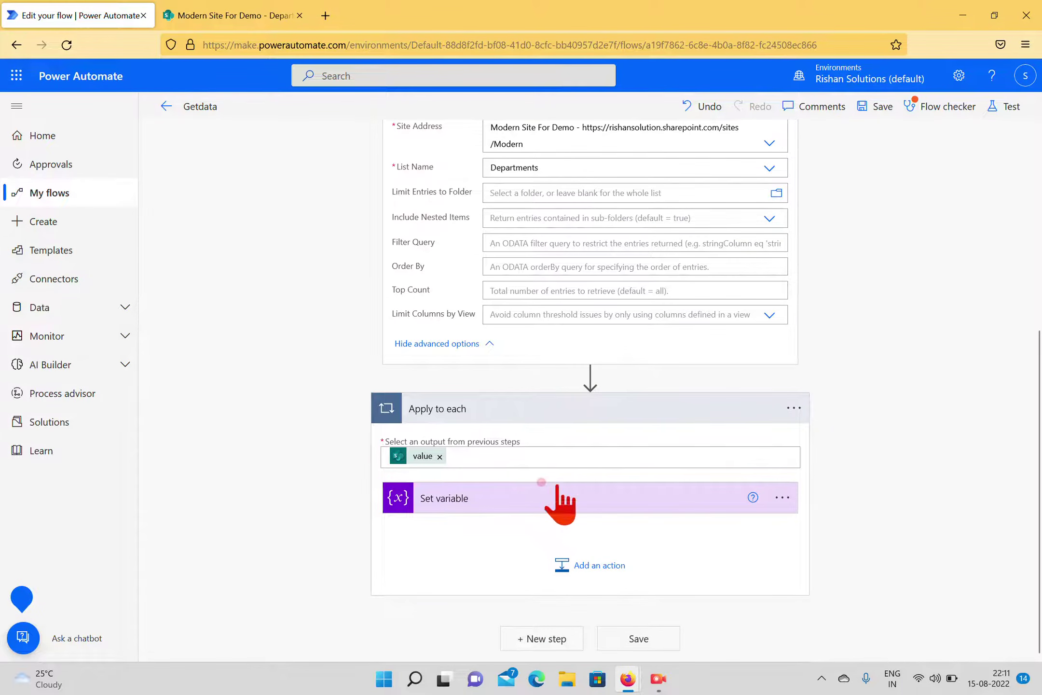
{"action": "left_click", "coordinate": [589, 564]}
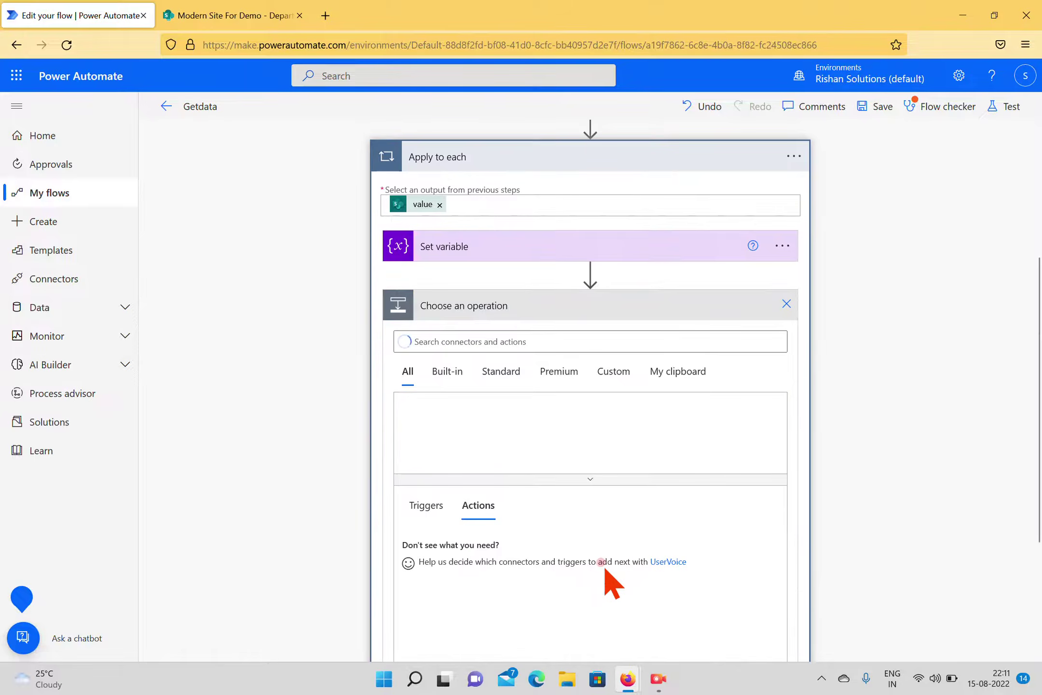
{"action": "type", "text": "increment"}
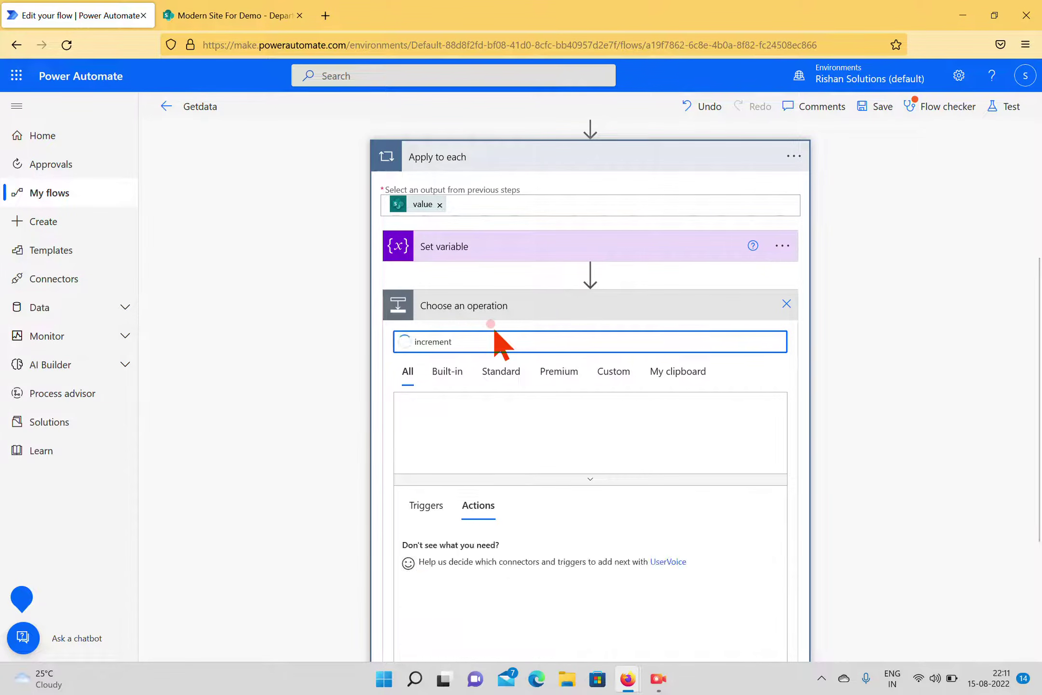
{"action": "scroll", "coordinate": [657, 530], "scroll_direction": "down", "scroll_amount": 3}
{"action": "left_click", "coordinate": [478, 388]}
{"action": "left_click", "coordinate": [600, 494]}
{"action": "left_click", "coordinate": [516, 538]}
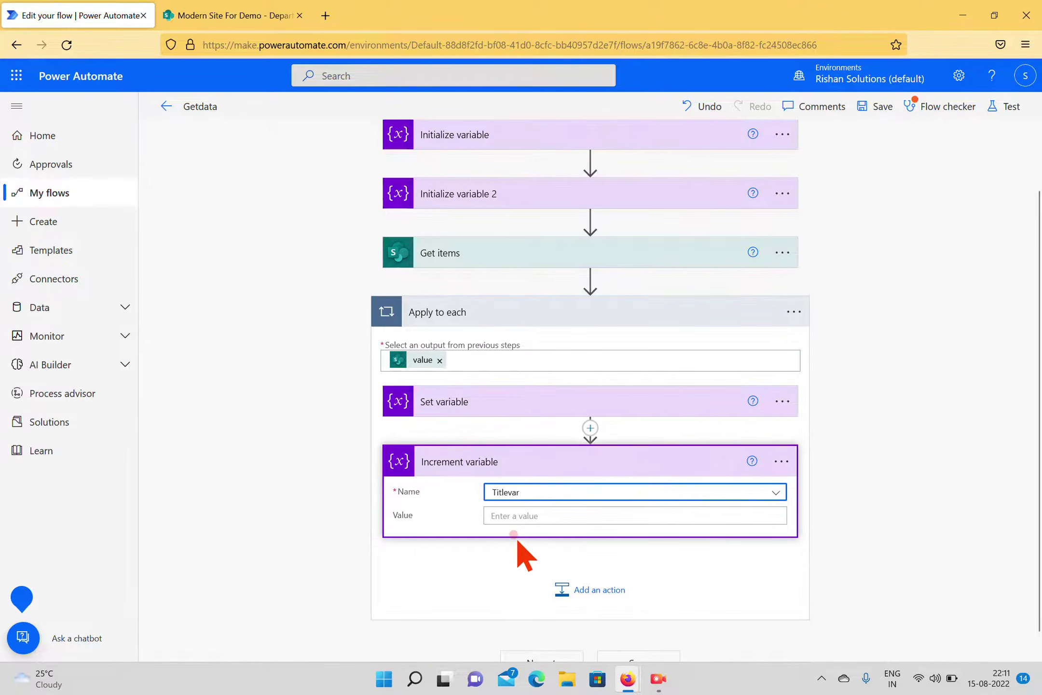
{"action": "left_click", "coordinate": [593, 515]}
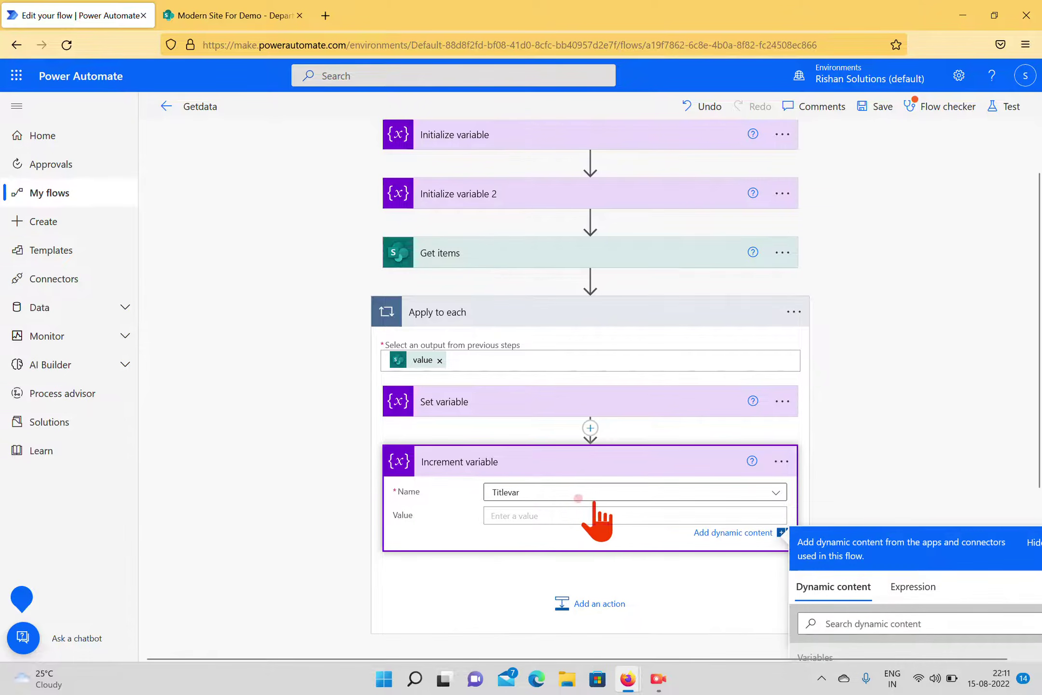
{"action": "type", "text": "1"}
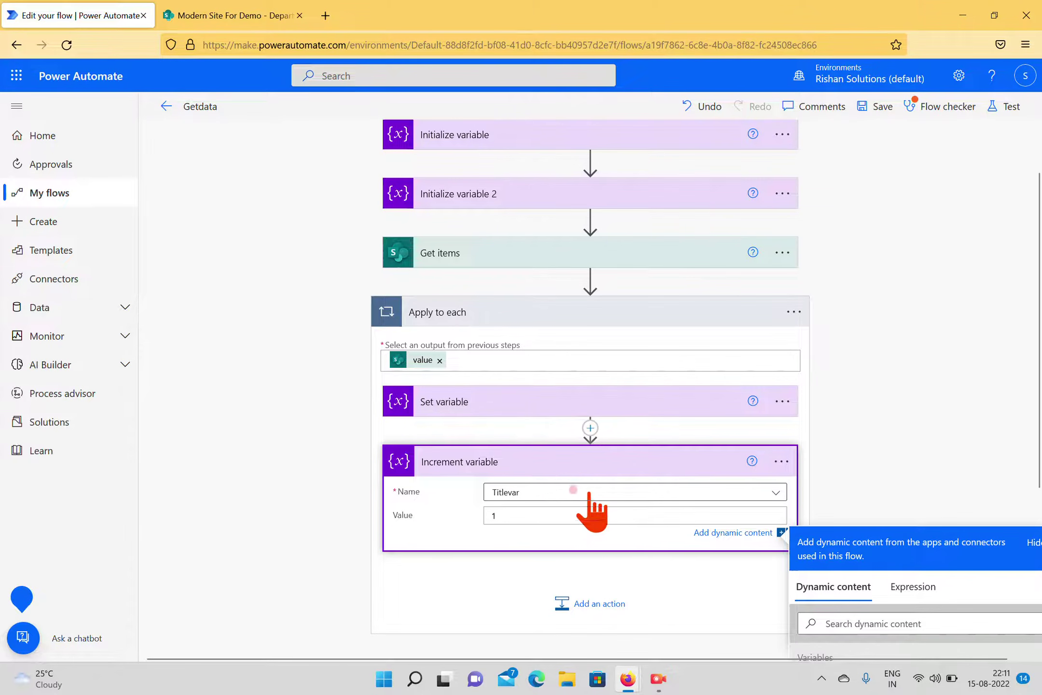
{"action": "left_click", "coordinate": [886, 406]}
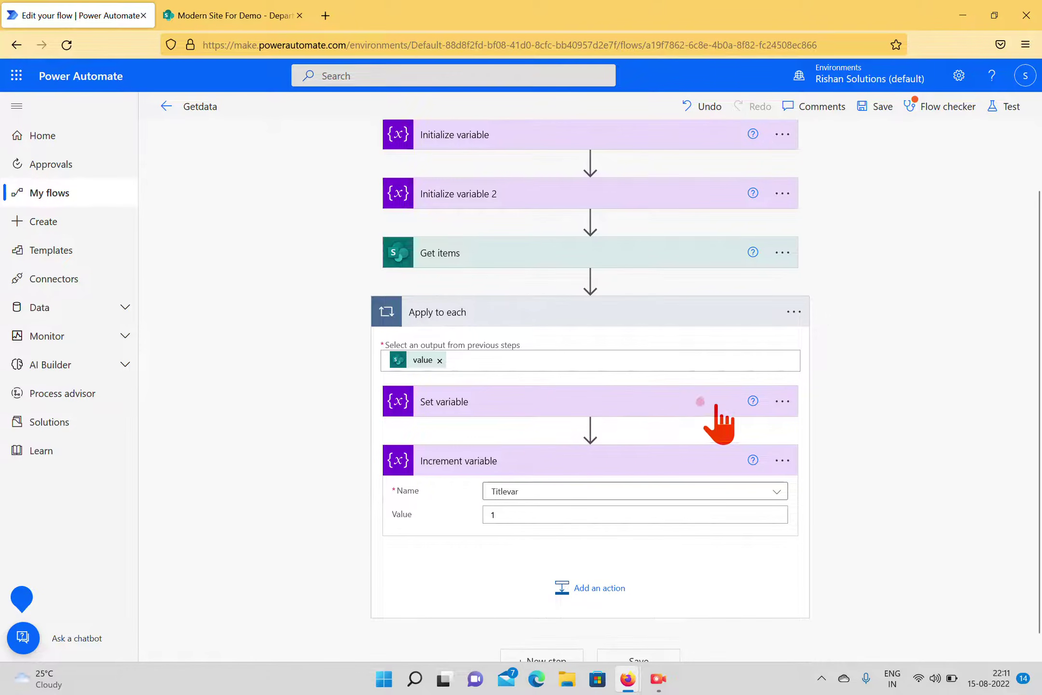
Step: Insert a SharePoint Update item action between Set variable and Increment variable in the Apply to each loop
{"action": "left_click", "coordinate": [590, 427]}
{"action": "left_click", "coordinate": [587, 449]}
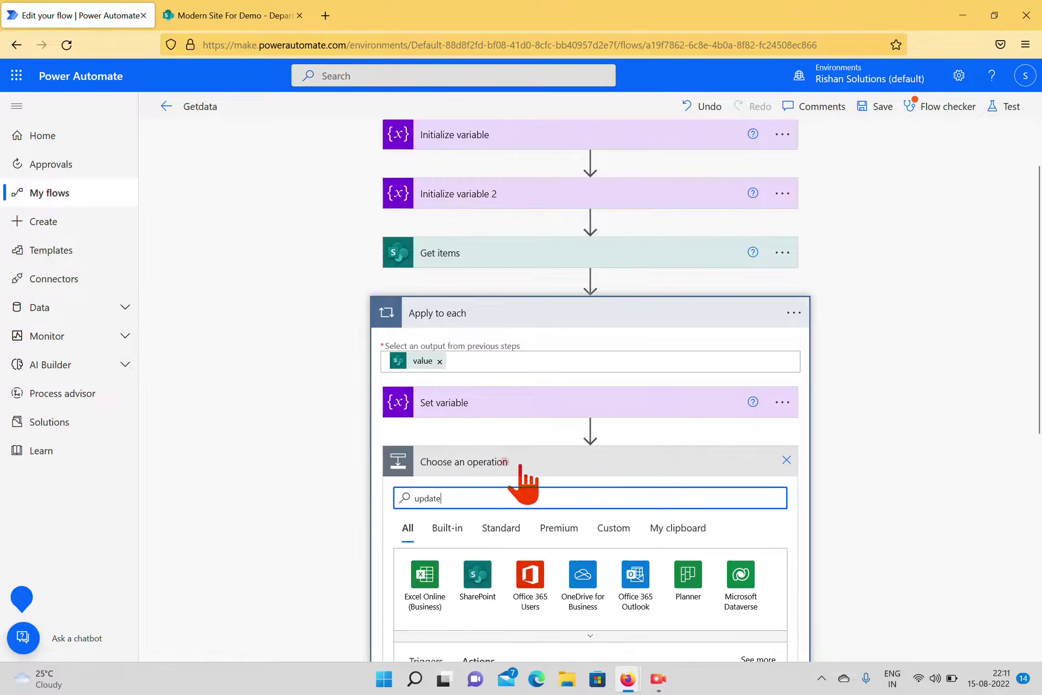
{"action": "scroll", "coordinate": [556, 493], "scroll_direction": "down", "scroll_amount": 5}
{"action": "left_click", "coordinate": [477, 505]}
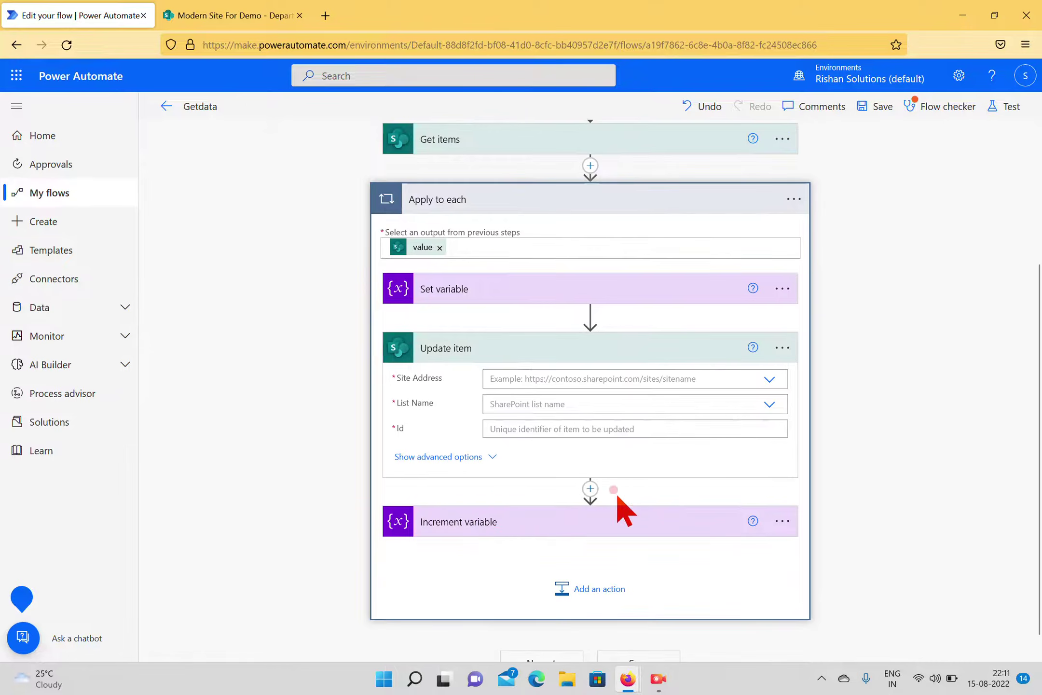
Step: Point the Update item action to the site Modern Site For Demo and the Departments list
{"action": "left_click", "coordinate": [767, 379]}
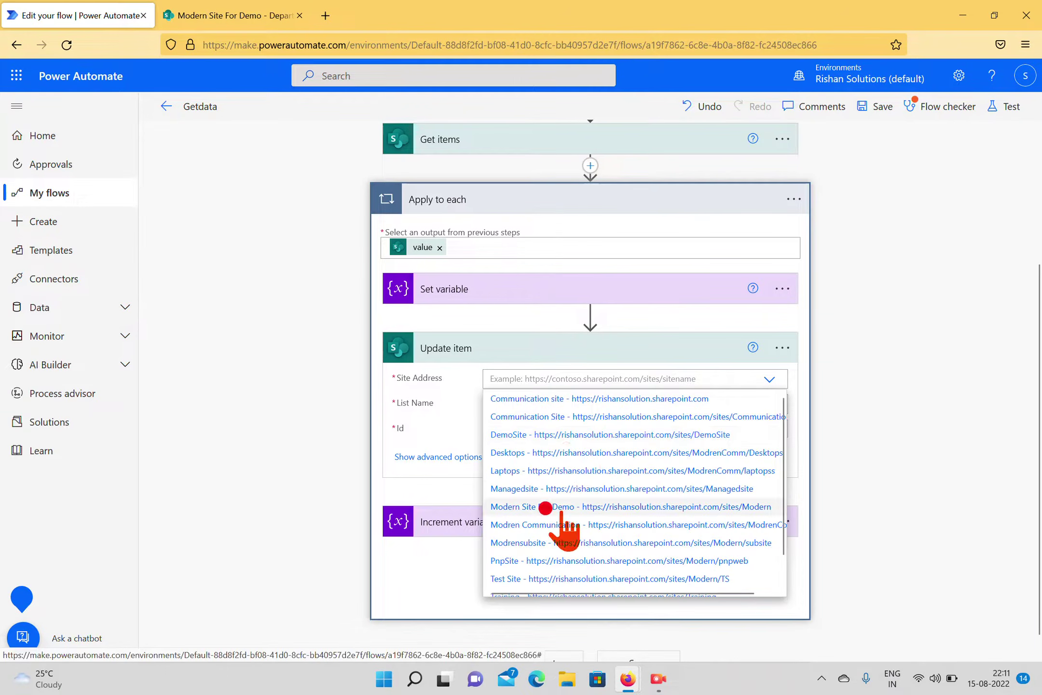
{"action": "left_click", "coordinate": [545, 507]}
{"action": "left_click", "coordinate": [768, 419]}
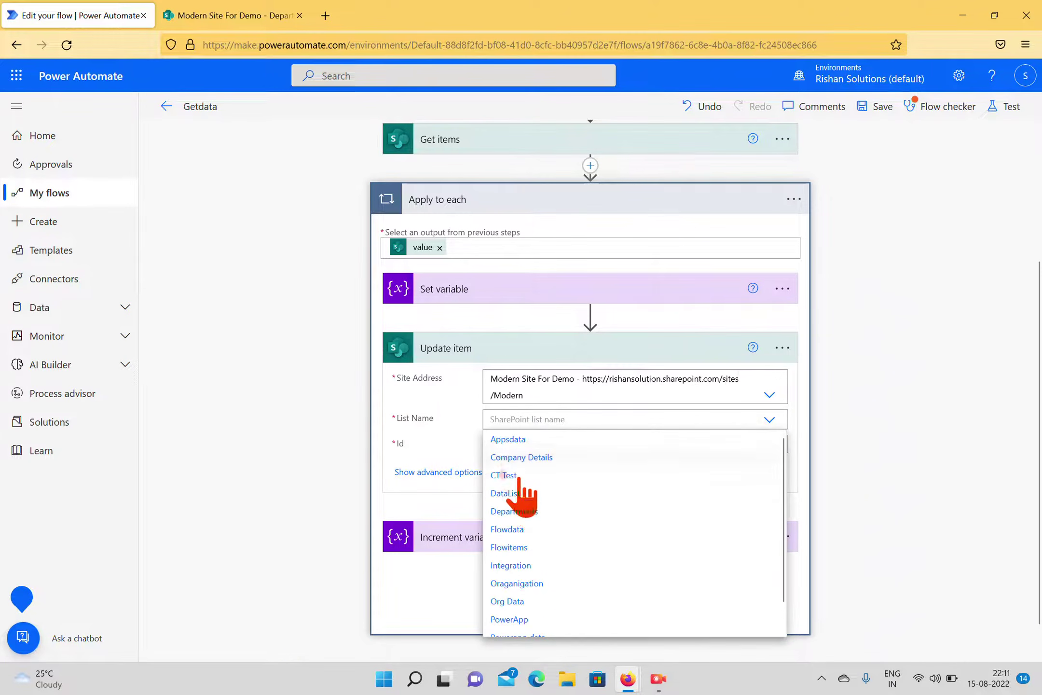
{"action": "left_click", "coordinate": [523, 511]}
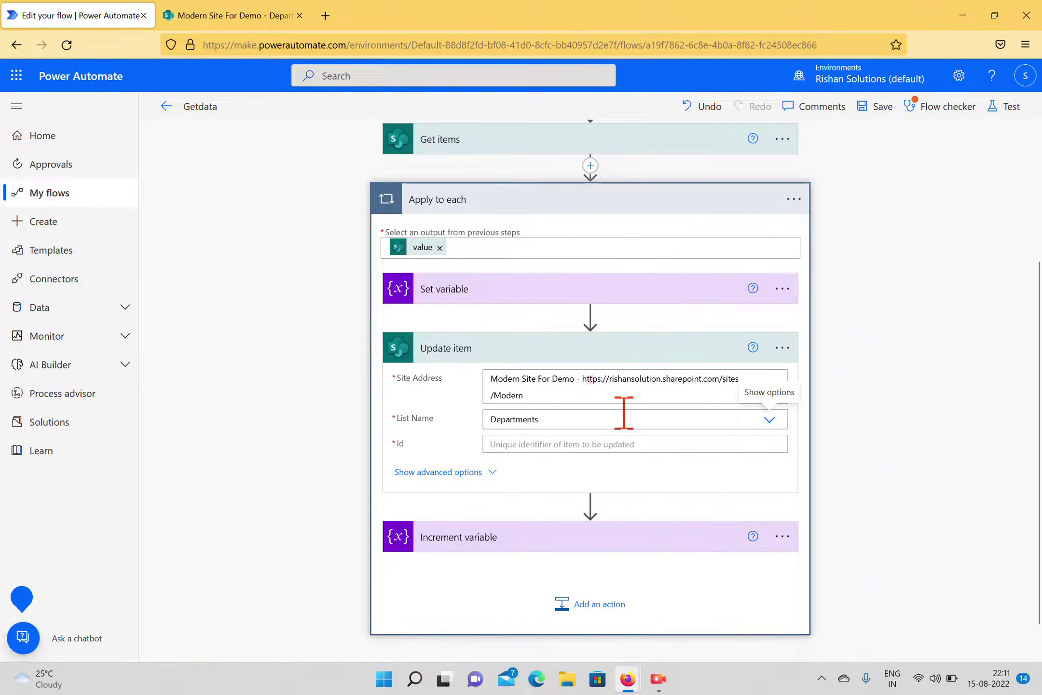
Step: Set the Id field of the Update item action to the ID value from Get items
{"action": "left_click", "coordinate": [586, 424]}
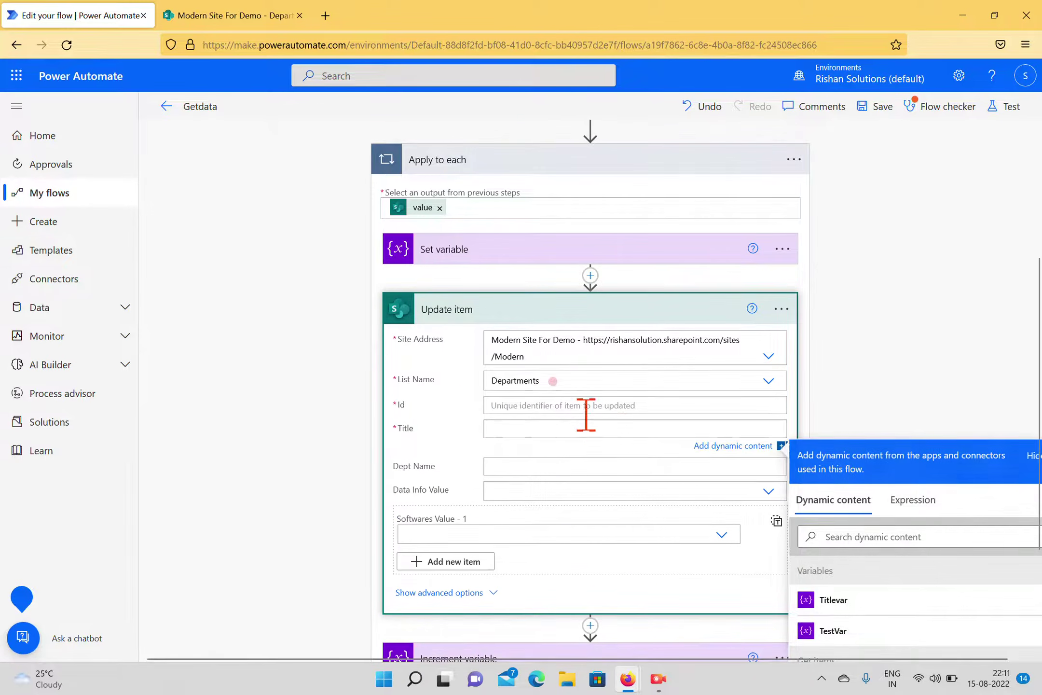
{"action": "left_click", "coordinate": [586, 405]}
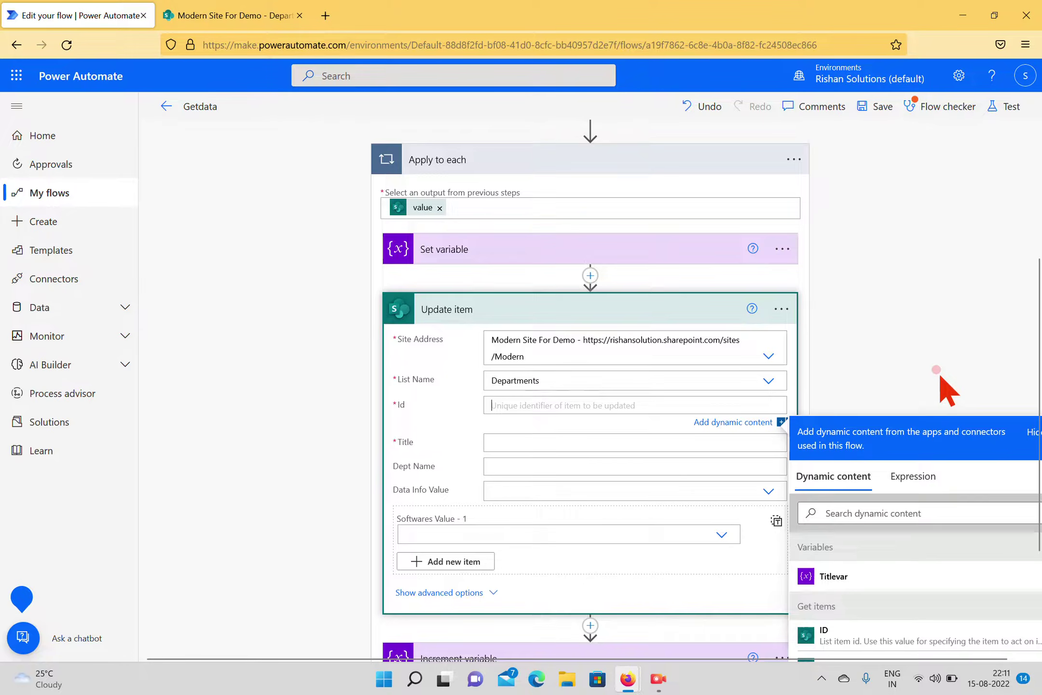
{"action": "scroll", "coordinate": [939, 372], "scroll_direction": "down", "scroll_amount": 3}
{"action": "left_click", "coordinate": [873, 482]}
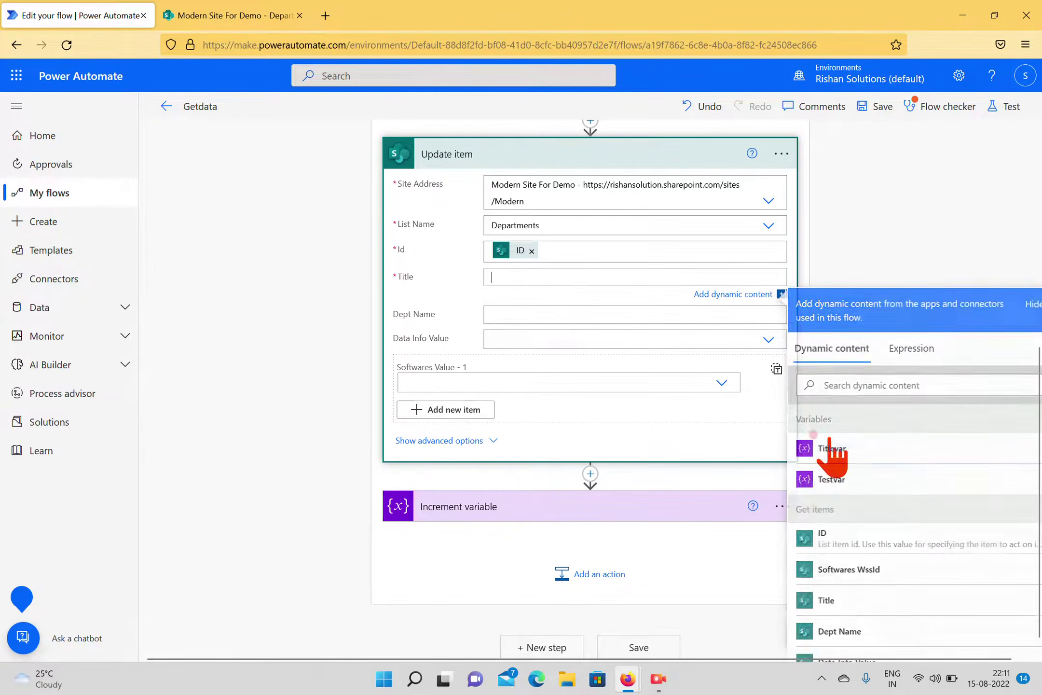
Step: Set the Title field of the Update item action to the Titlevar variable
{"action": "left_click", "coordinate": [829, 603]}
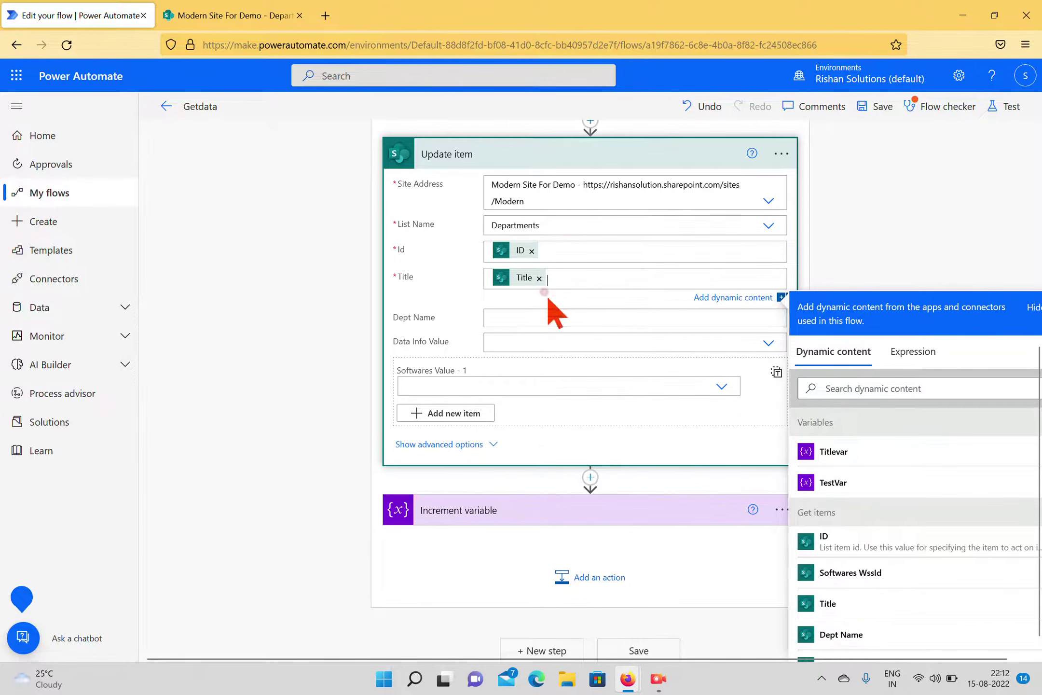
{"action": "scroll", "coordinate": [649, 294], "scroll_direction": "down", "scroll_amount": 1}
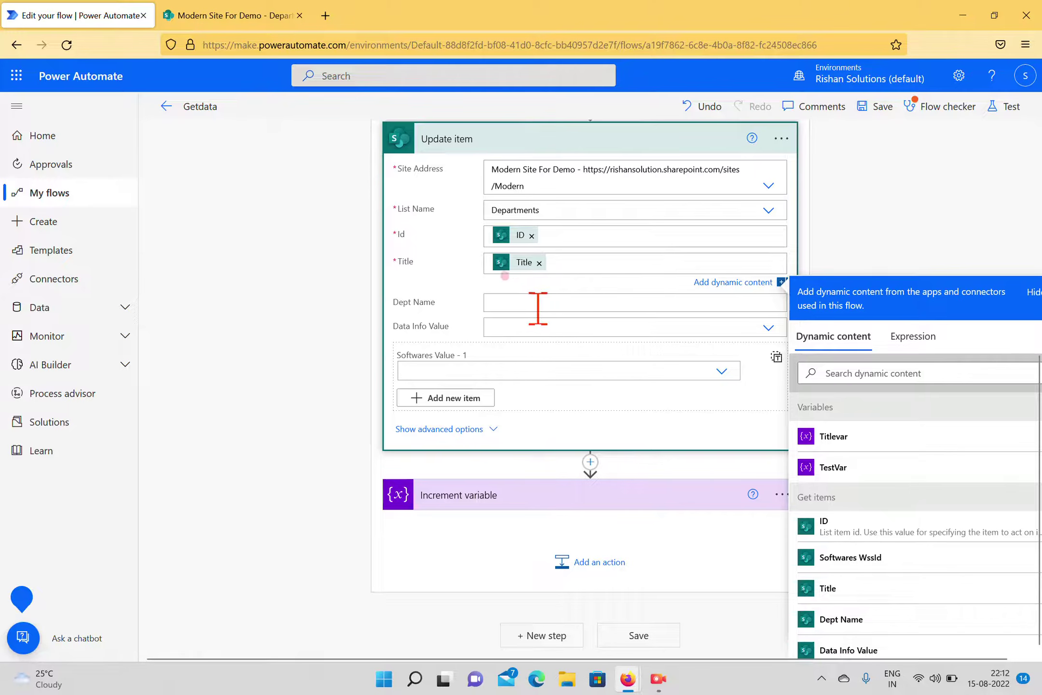
{"action": "left_click", "coordinate": [547, 265]}
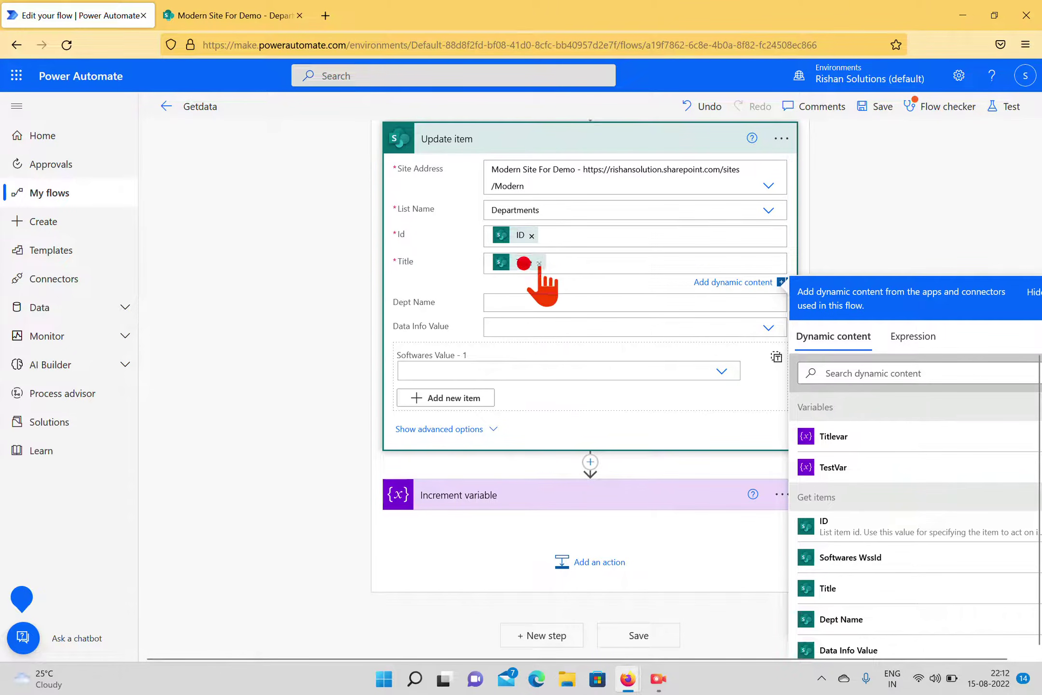
{"action": "left_click", "coordinate": [538, 263]}
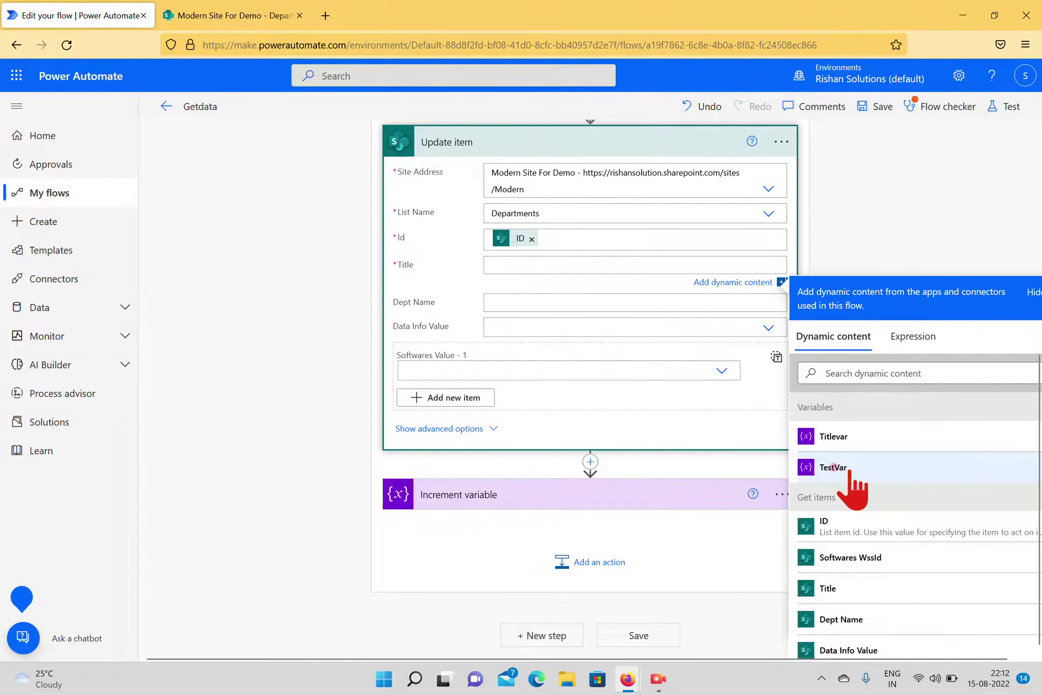
{"action": "left_click", "coordinate": [825, 435]}
Step: Review how Titlevar is configured across the Initialize variable 2, Update item and Increment variable actions
{"action": "left_click", "coordinate": [529, 497]}
{"action": "scroll", "coordinate": [555, 541], "scroll_direction": "down", "scroll_amount": 1}
{"action": "left_click", "coordinate": [521, 472]}
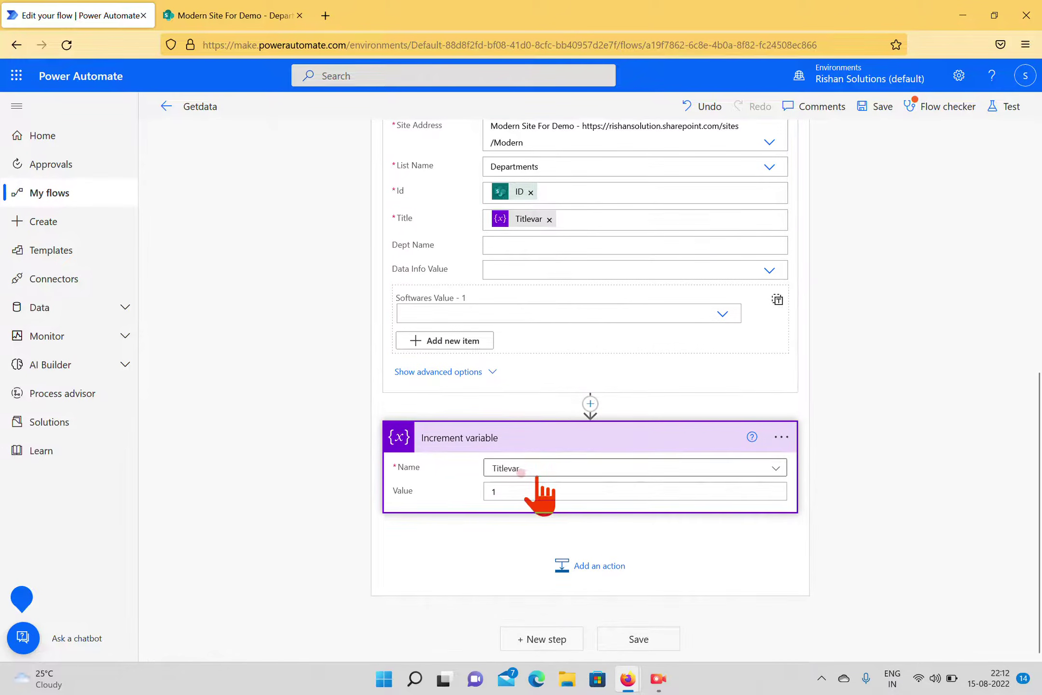
{"action": "left_click", "coordinate": [500, 329]}
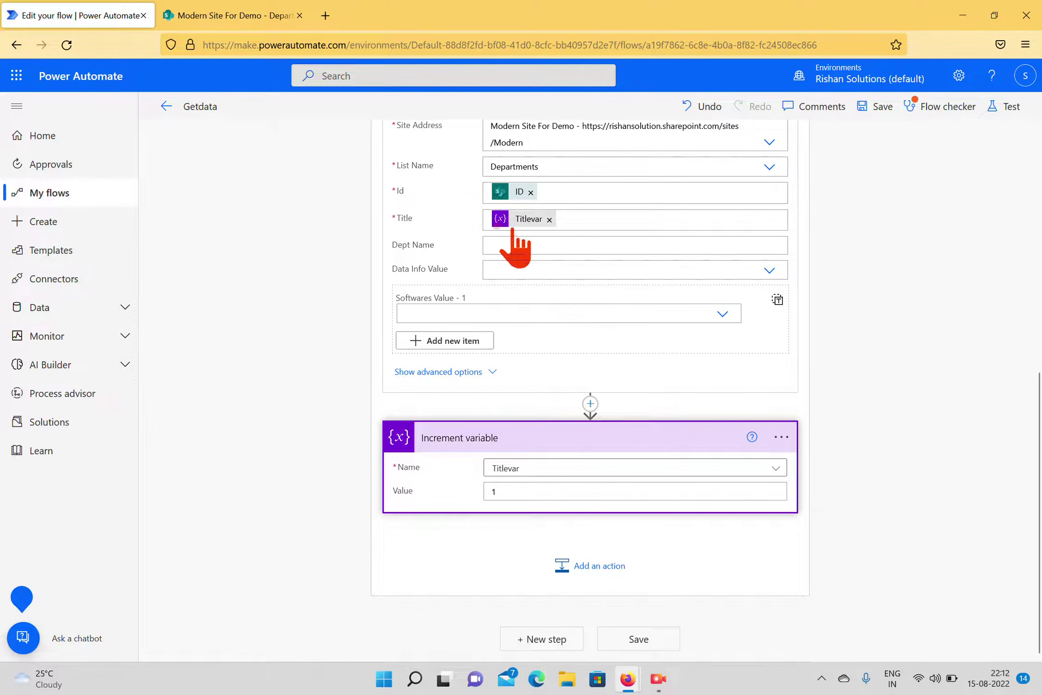
{"action": "left_click", "coordinate": [575, 364]}
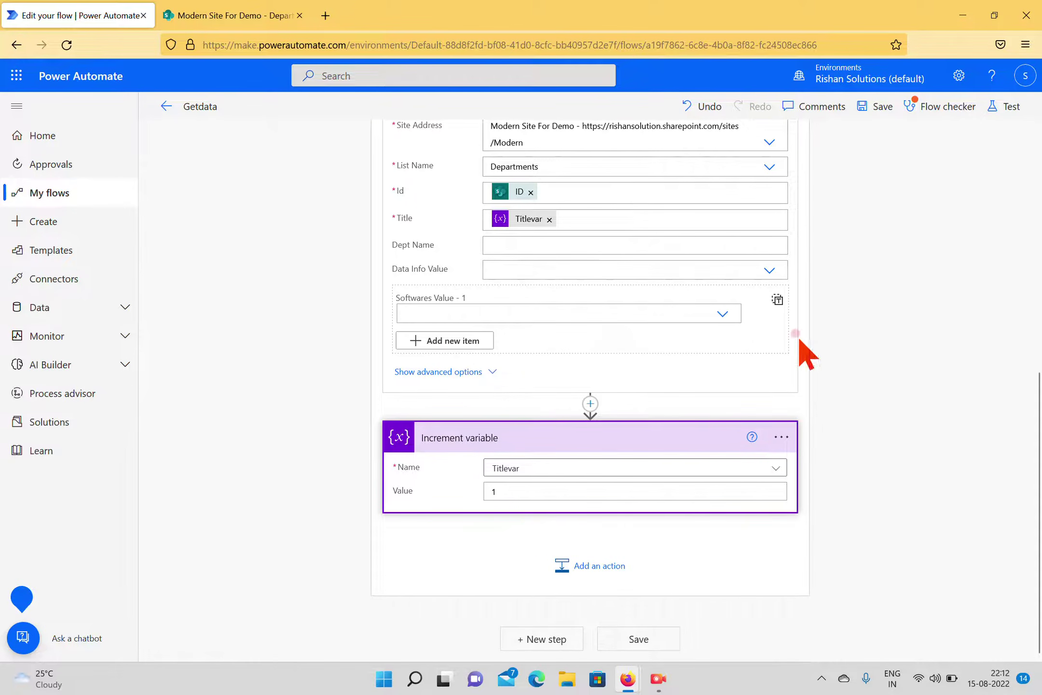
{"action": "scroll", "coordinate": [872, 375], "scroll_direction": "up", "scroll_amount": 10}
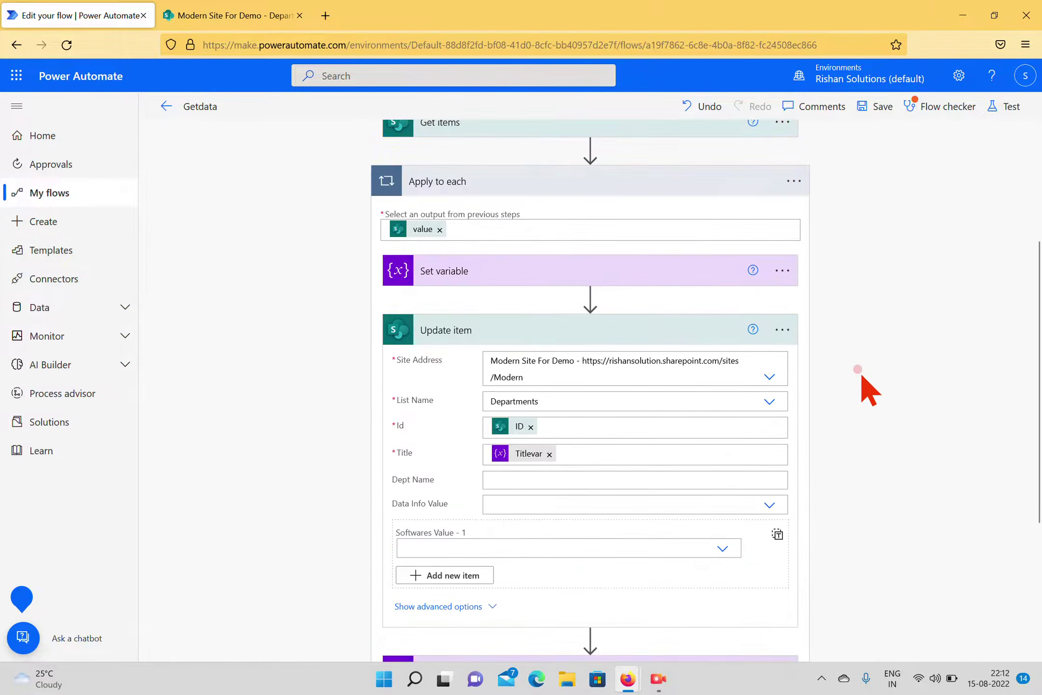
{"action": "left_click", "coordinate": [505, 270]}
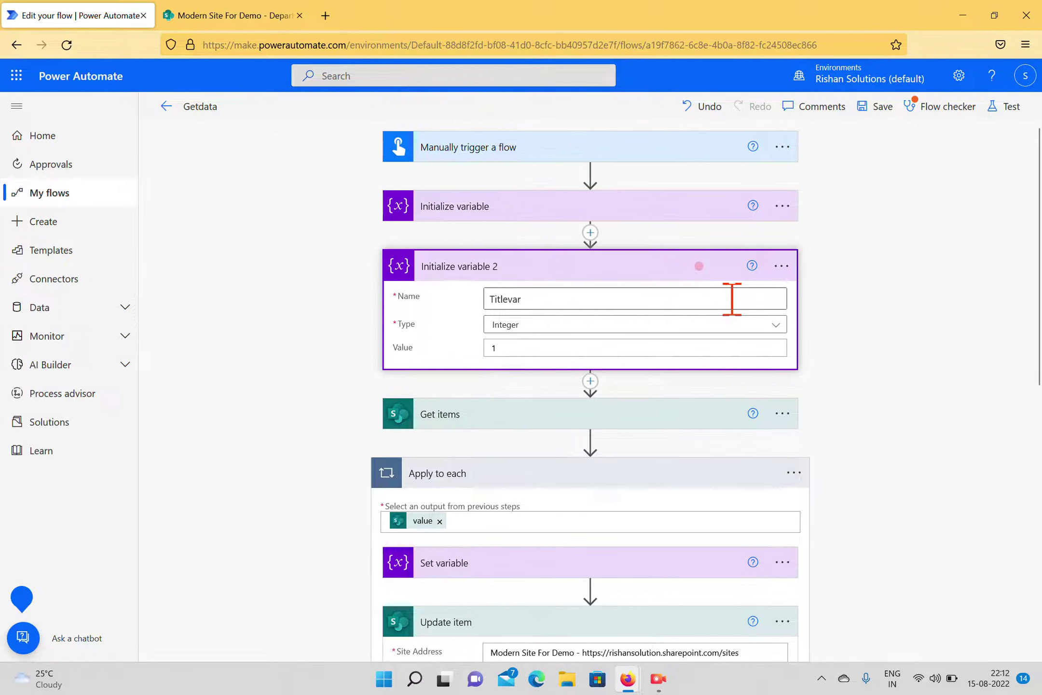
{"action": "scroll", "coordinate": [707, 337], "scroll_direction": "down", "scroll_amount": 5}
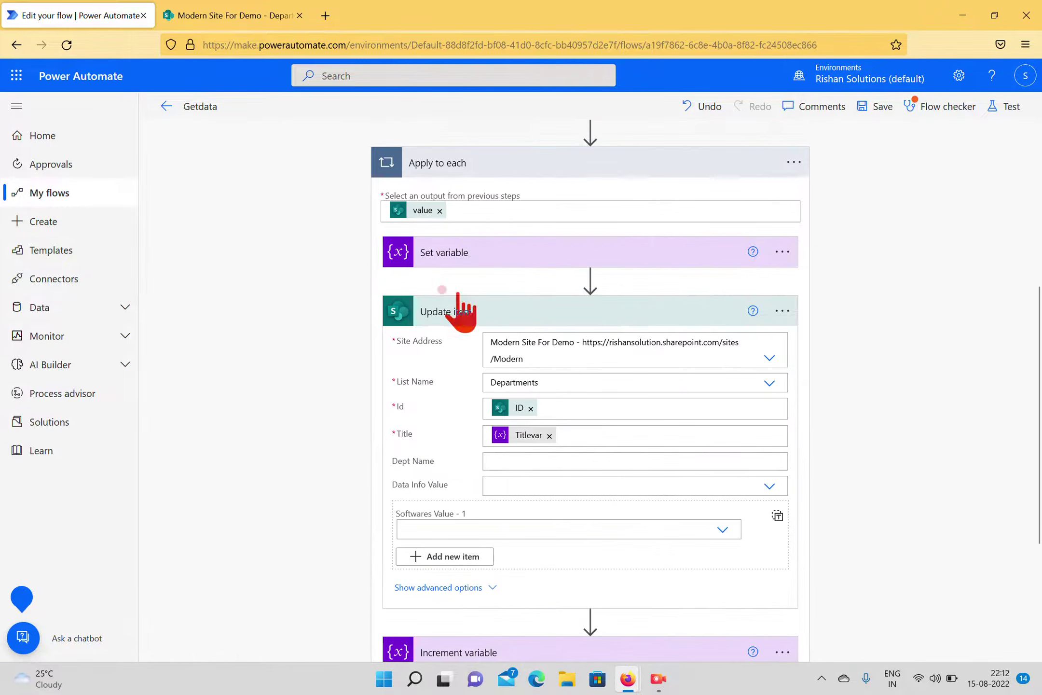
{"action": "scroll", "coordinate": [458, 370], "scroll_direction": "down", "scroll_amount": 3}
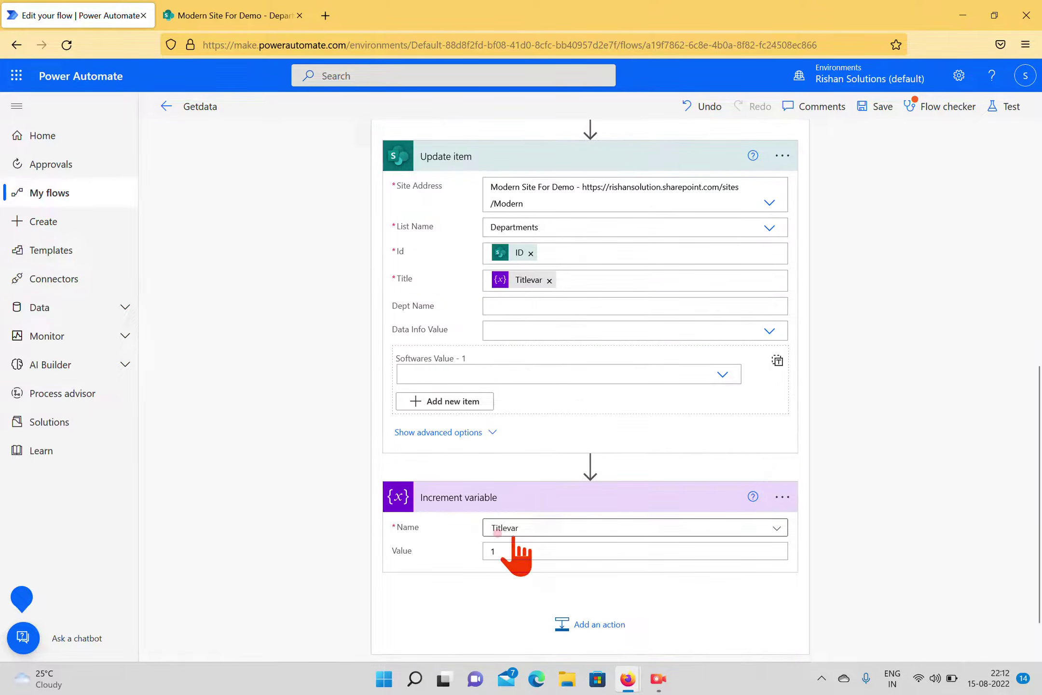
Step: Try to test the flow, and delete the Set variable action from the Apply to each loop
{"action": "left_click", "coordinate": [1008, 116]}
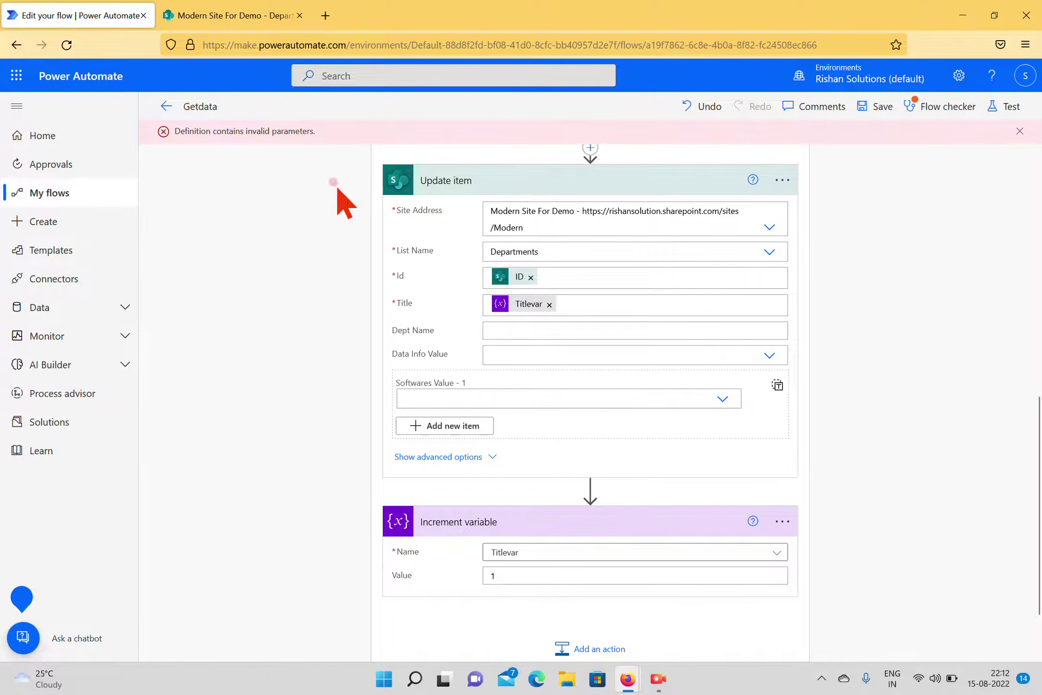
{"action": "scroll", "coordinate": [717, 335], "scroll_direction": "up", "scroll_amount": 5}
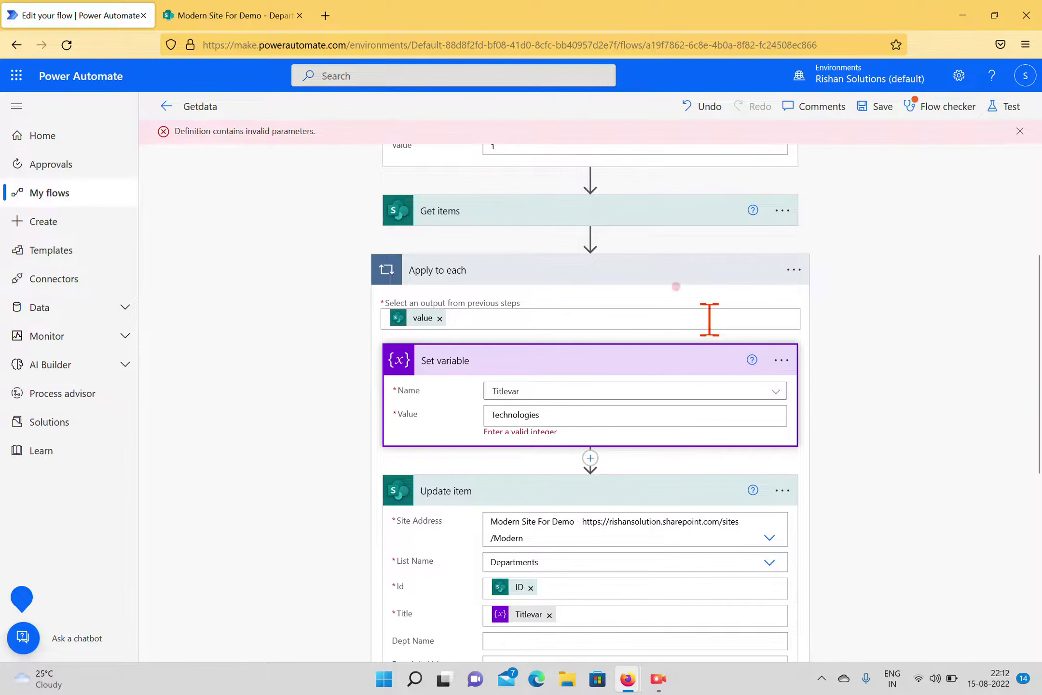
{"action": "scroll", "coordinate": [624, 401], "scroll_direction": "down", "scroll_amount": 3}
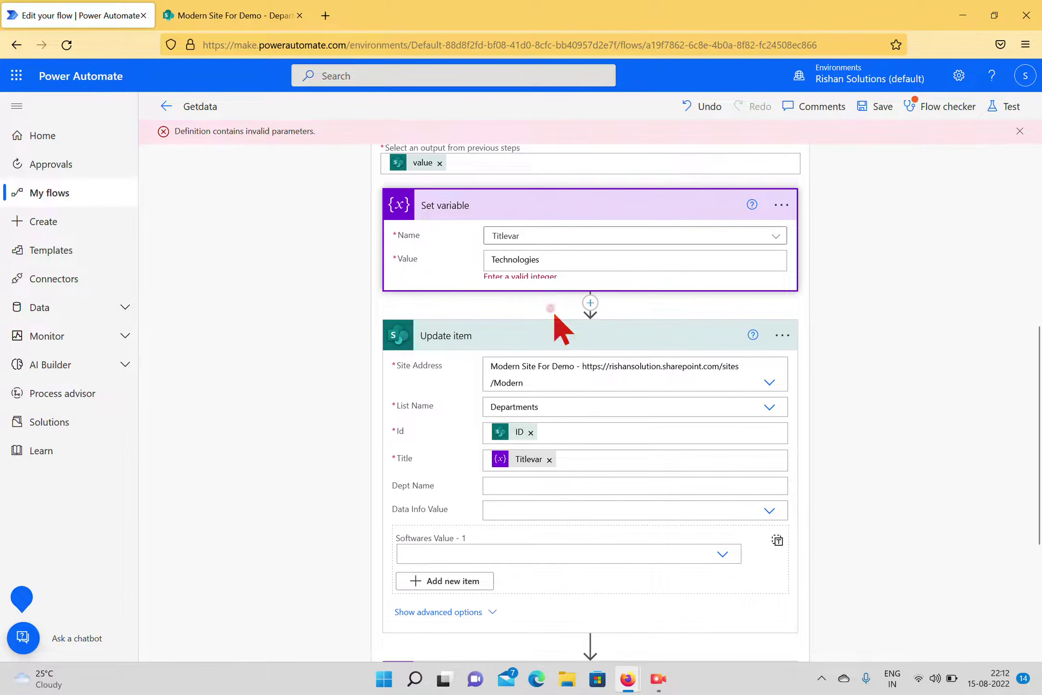
{"action": "left_click", "coordinate": [566, 262]}
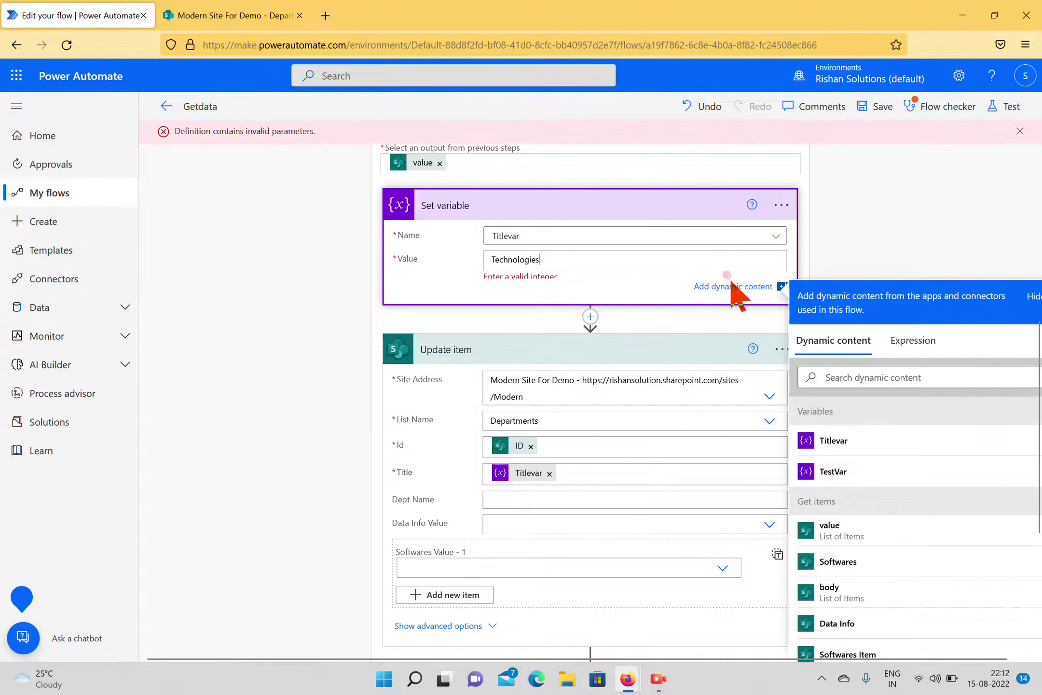
{"action": "left_click", "coordinate": [781, 205]}
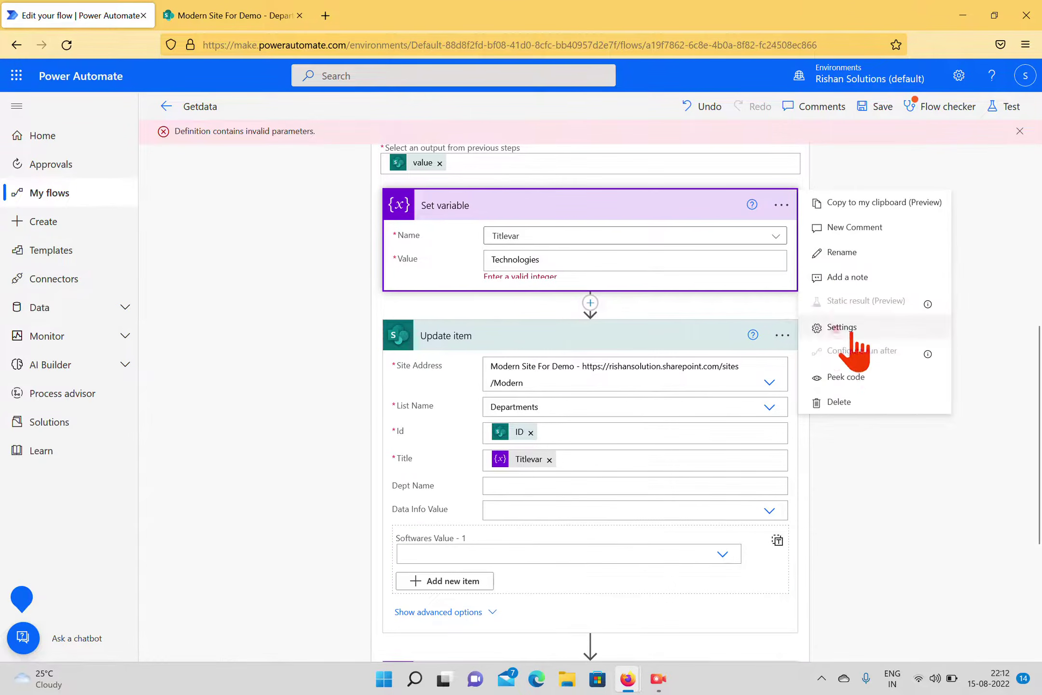
{"action": "left_click", "coordinate": [849, 401]}
{"action": "left_click", "coordinate": [531, 391]}
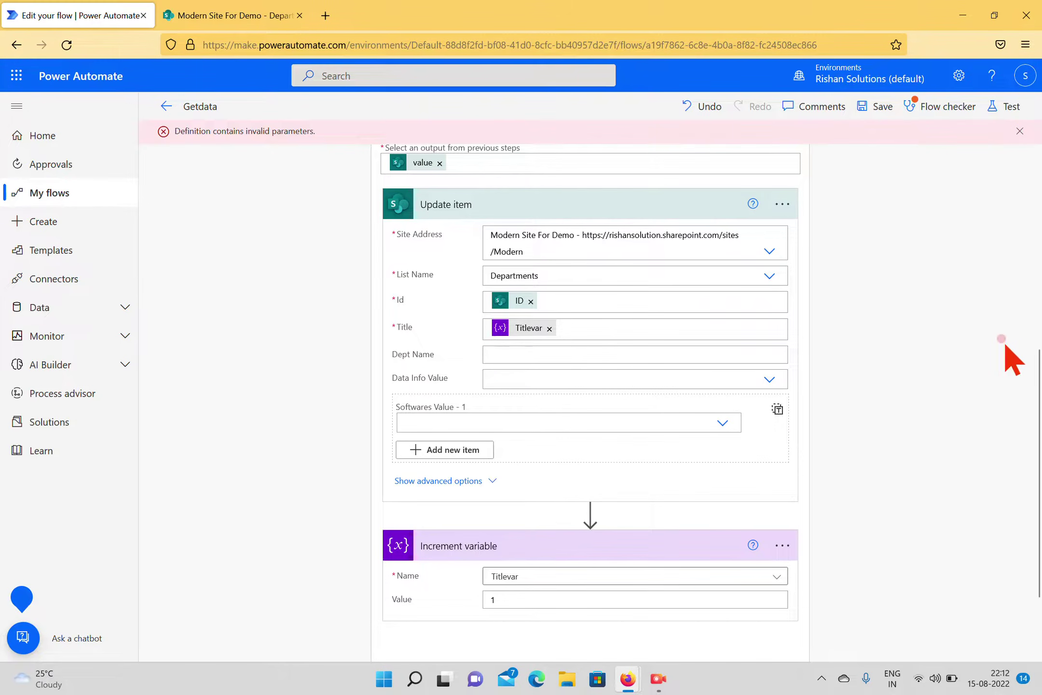
Step: Save the Getdata flow for a manual test
{"action": "scroll", "coordinate": [849, 333], "scroll_direction": "up", "scroll_amount": 7}
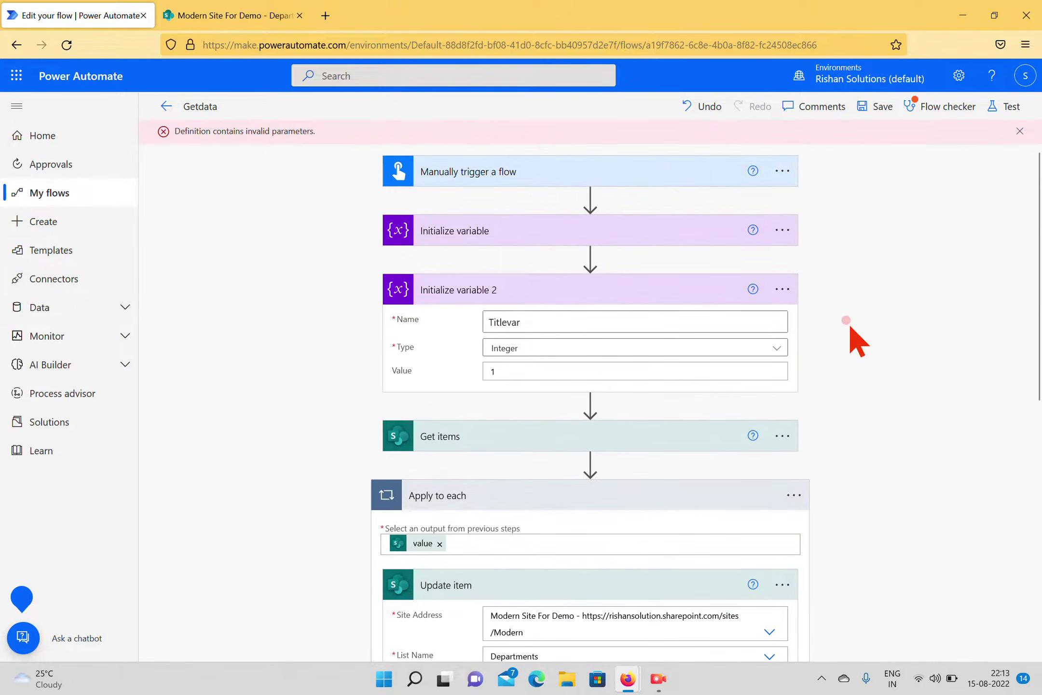
{"action": "left_click", "coordinate": [1004, 106]}
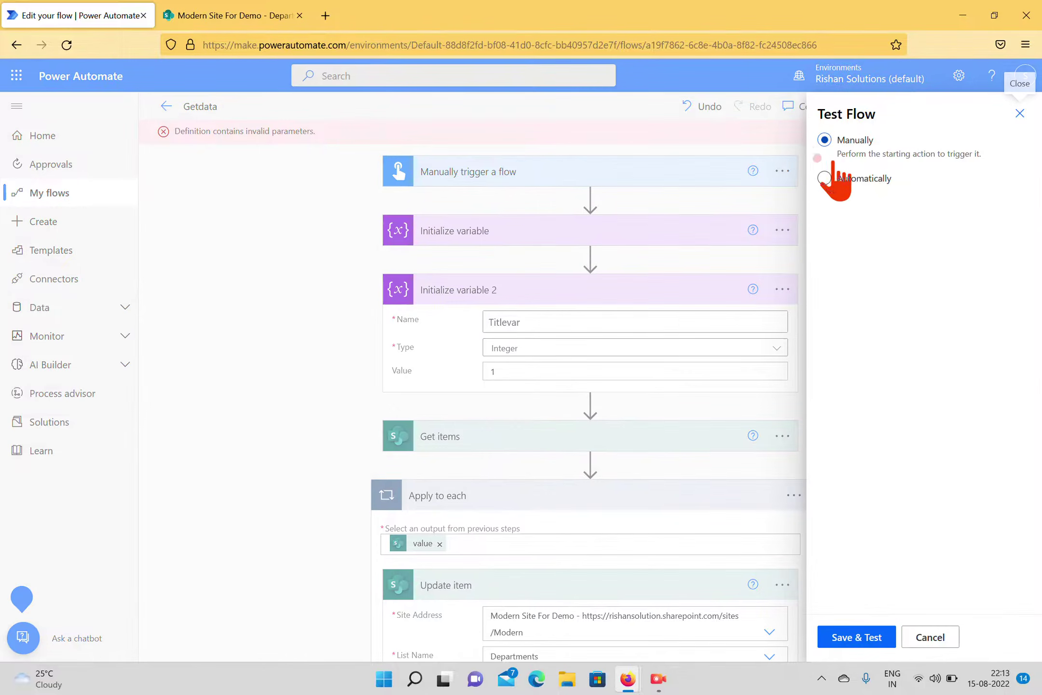
{"action": "left_click", "coordinate": [869, 636]}
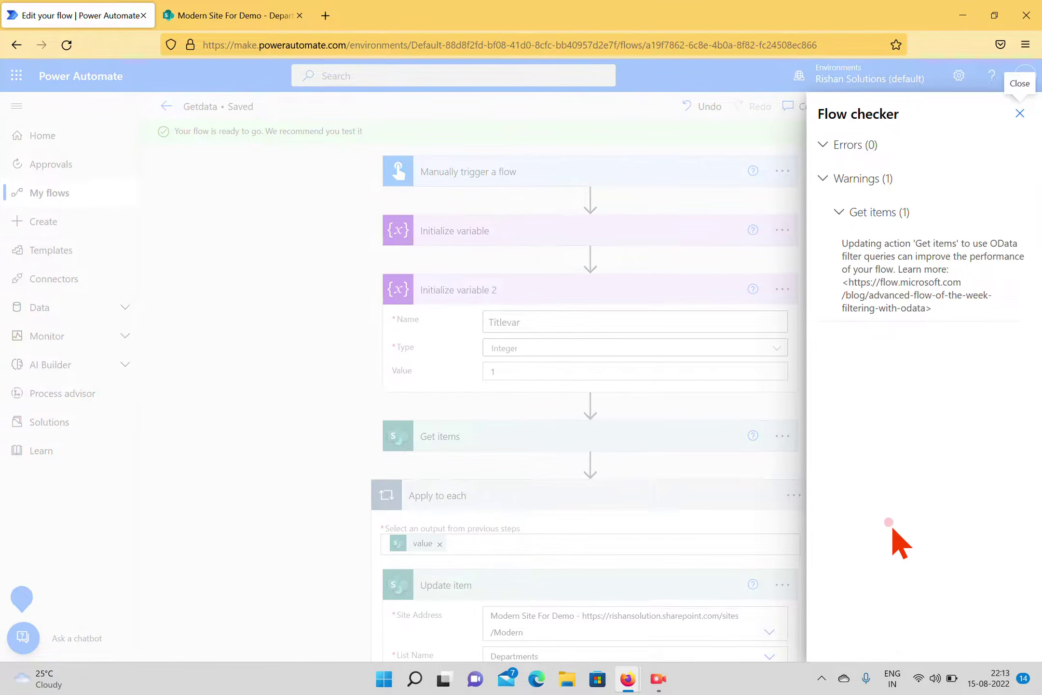
Step: Run the Getdata flow manually and expand the Apply to each loop in its run results
{"action": "left_click", "coordinate": [1019, 114]}
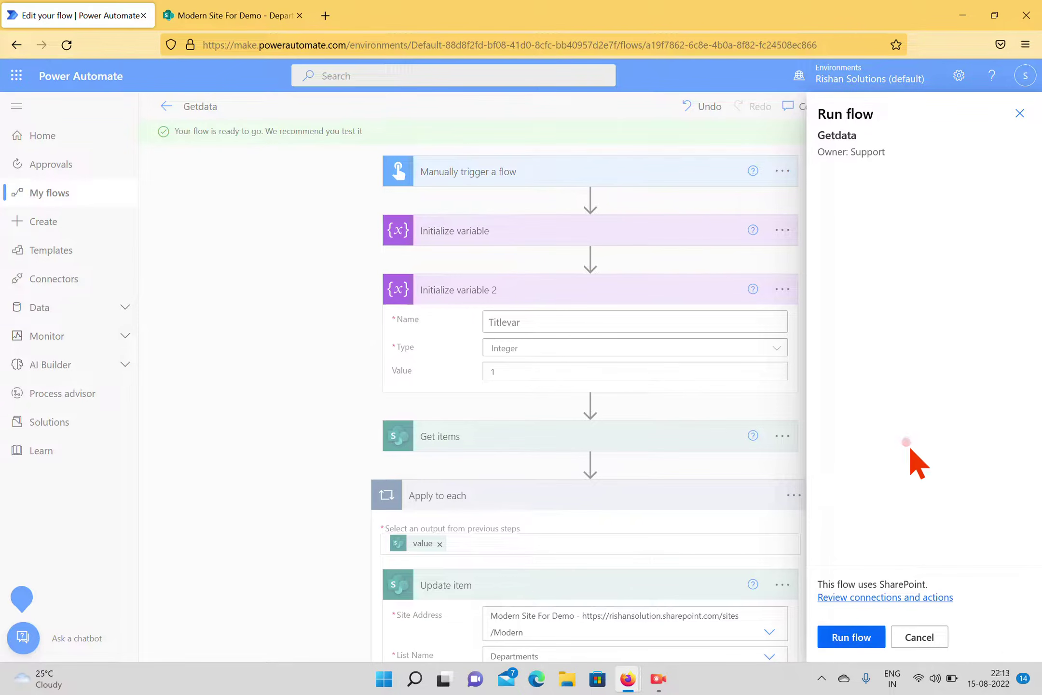
{"action": "left_click", "coordinate": [851, 636]}
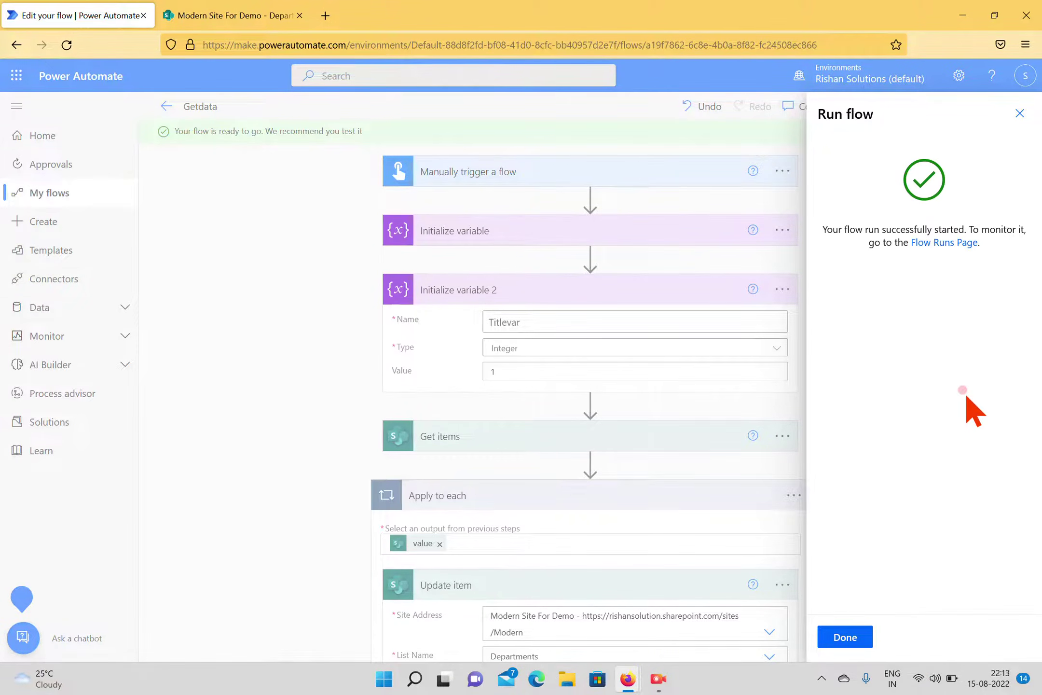
{"action": "left_click", "coordinate": [844, 637]}
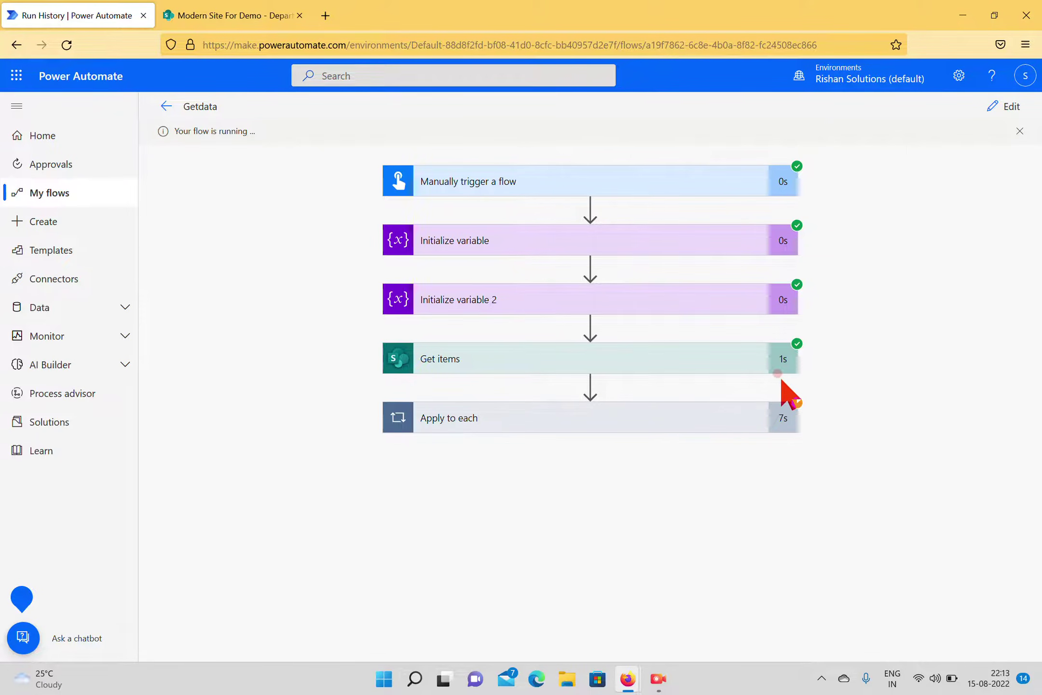
{"action": "left_click", "coordinate": [675, 425]}
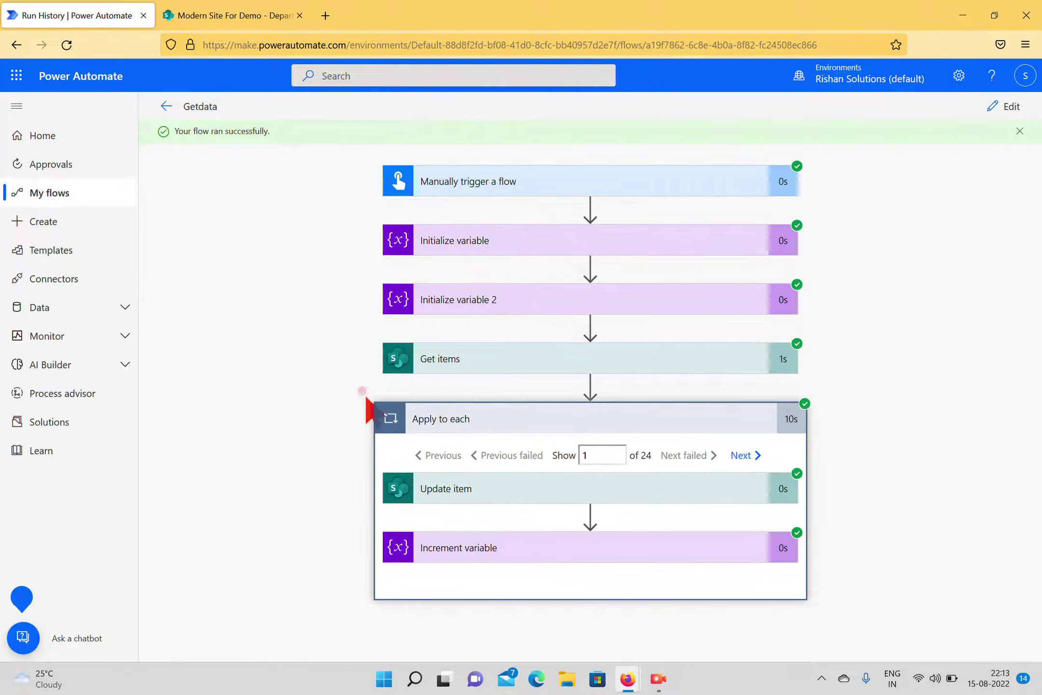
Step: Switch to the SharePoint Departments list, reload it and check the Title values of all items
{"action": "left_click", "coordinate": [224, 19]}
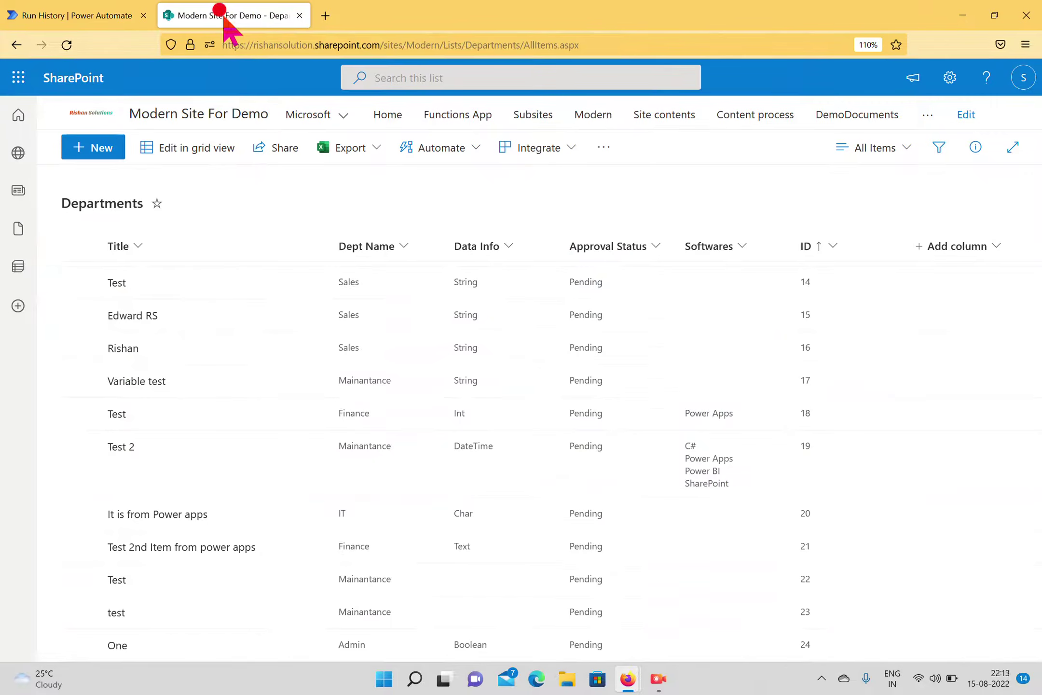
{"action": "scroll", "coordinate": [241, 434], "scroll_direction": "up", "scroll_amount": 5}
{"action": "scroll", "coordinate": [181, 407], "scroll_direction": "down", "scroll_amount": 7}
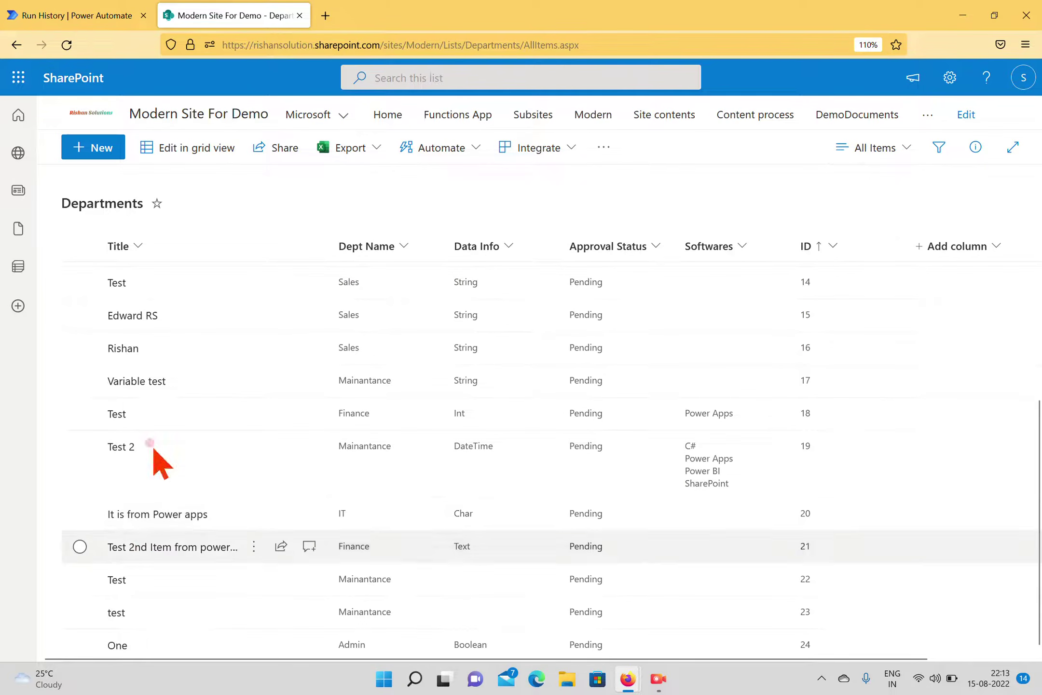
{"action": "left_click", "coordinate": [59, 43]}
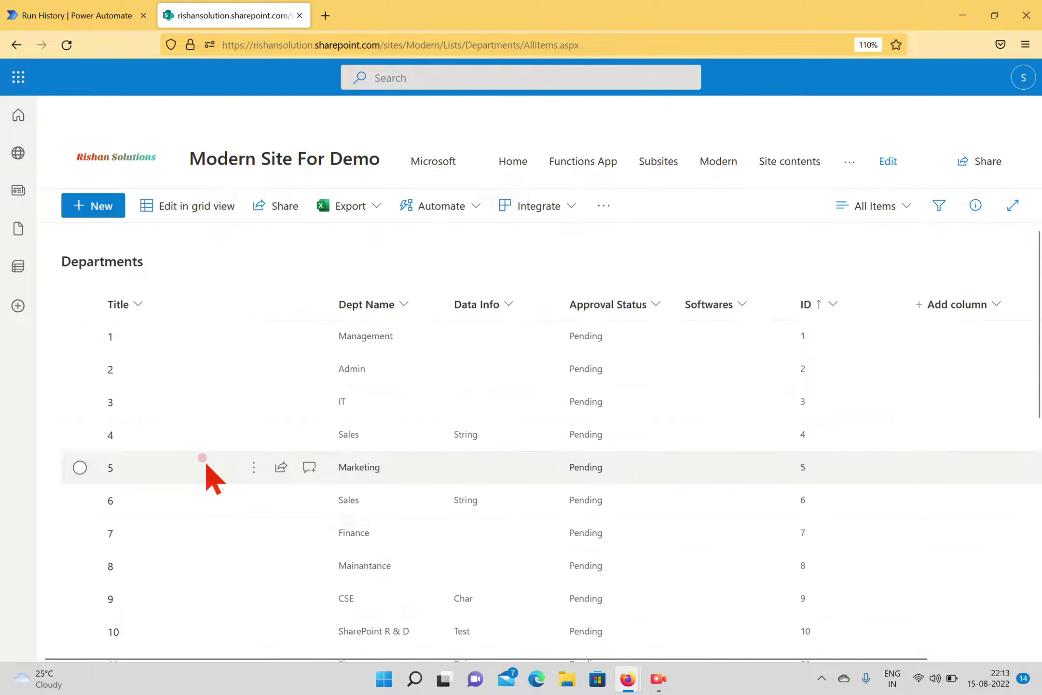
{"action": "scroll", "coordinate": [186, 456], "scroll_direction": "down", "scroll_amount": 5}
{"action": "scroll", "coordinate": [173, 465], "scroll_direction": "down", "scroll_amount": 3}
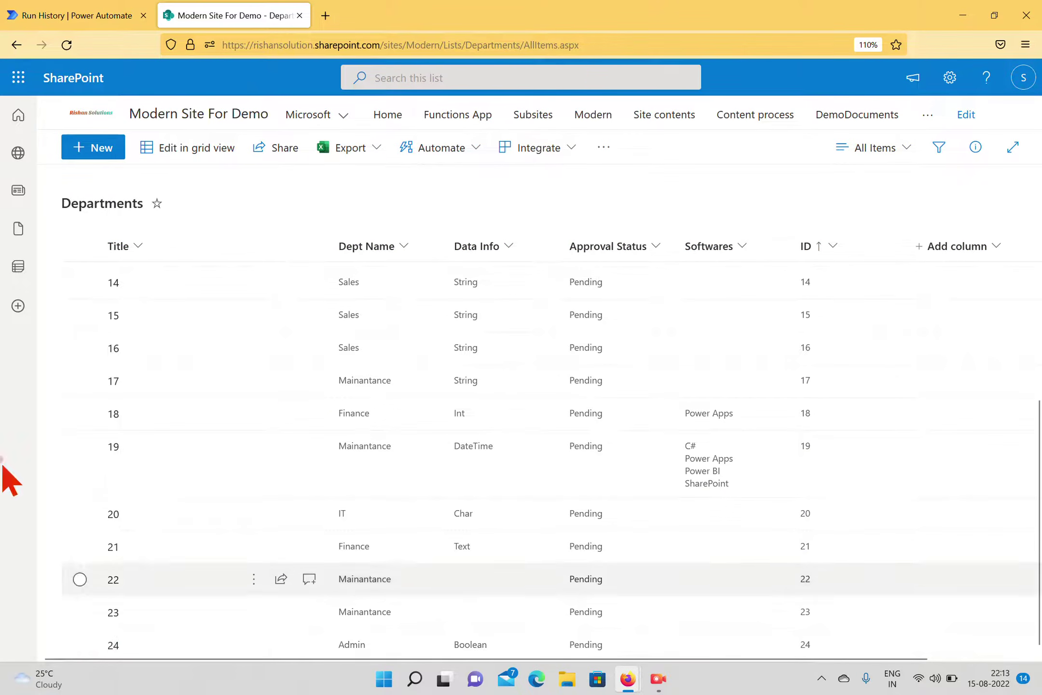
{"action": "scroll", "coordinate": [410, 395], "scroll_direction": "up", "scroll_amount": 8}
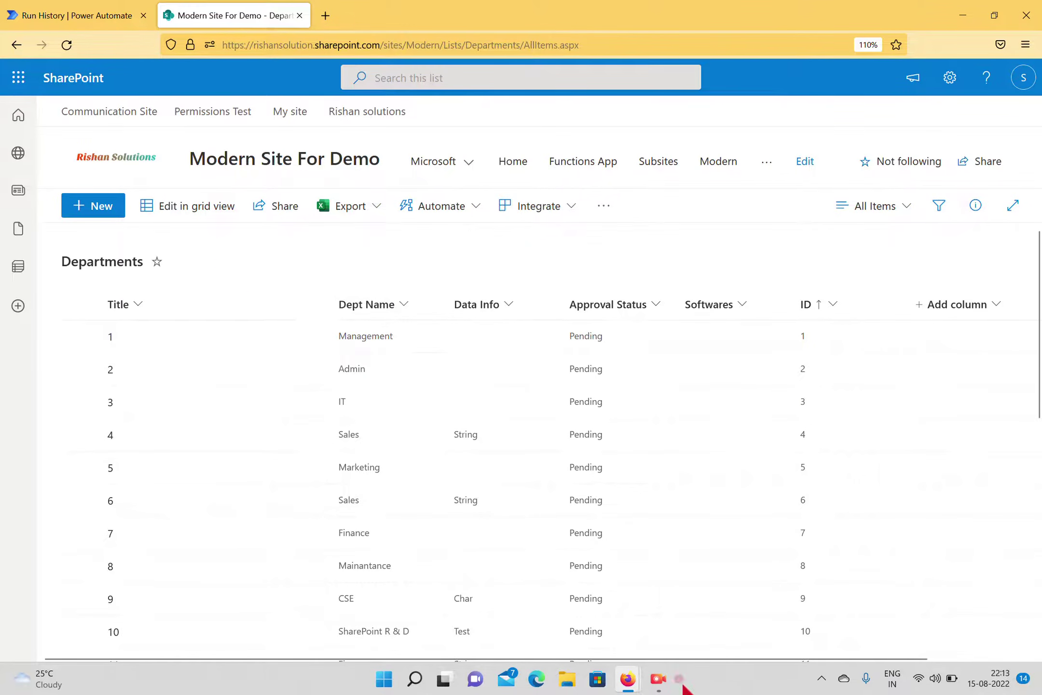
Step: Review the Increment variable and Update item details in the Power Automate run, and compare them with the Departments list's Title column
{"action": "left_click", "coordinate": [101, 15]}
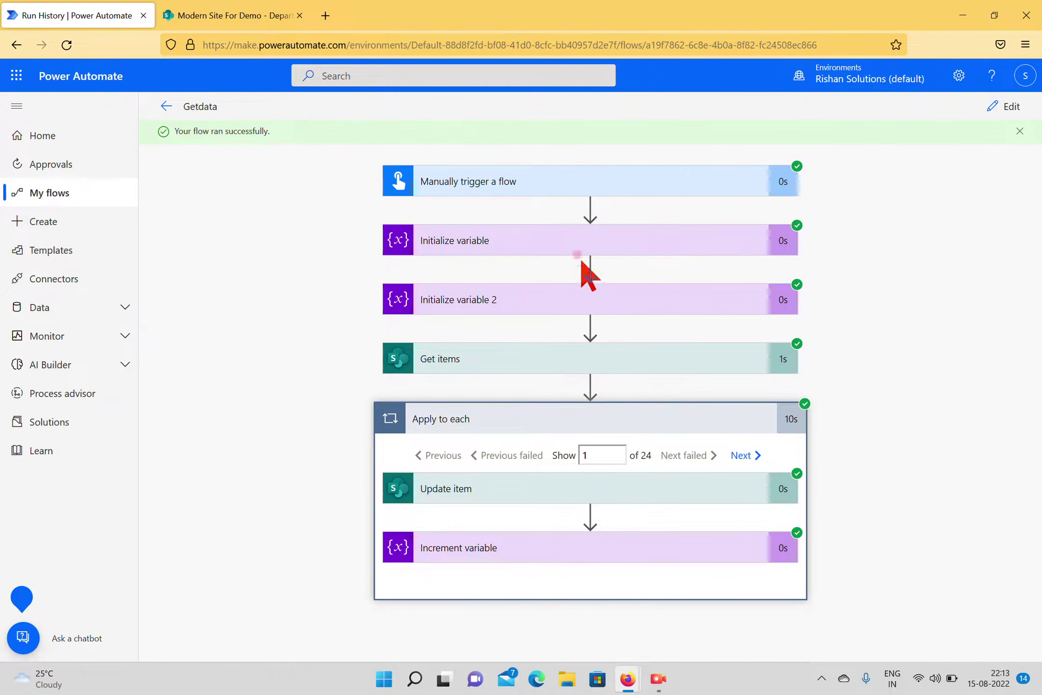
{"action": "left_click", "coordinate": [449, 554]}
{"action": "scroll", "coordinate": [585, 457], "scroll_direction": "down", "scroll_amount": 4}
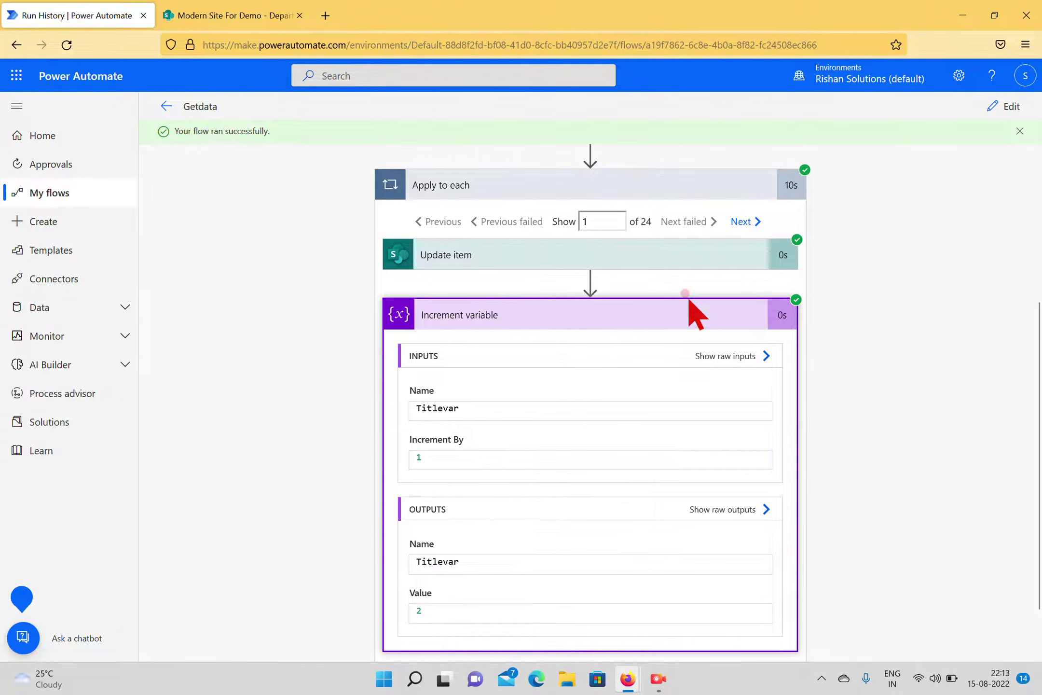
{"action": "scroll", "coordinate": [687, 296], "scroll_direction": "up", "scroll_amount": 4}
{"action": "scroll", "coordinate": [605, 346], "scroll_direction": "down", "scroll_amount": 3}
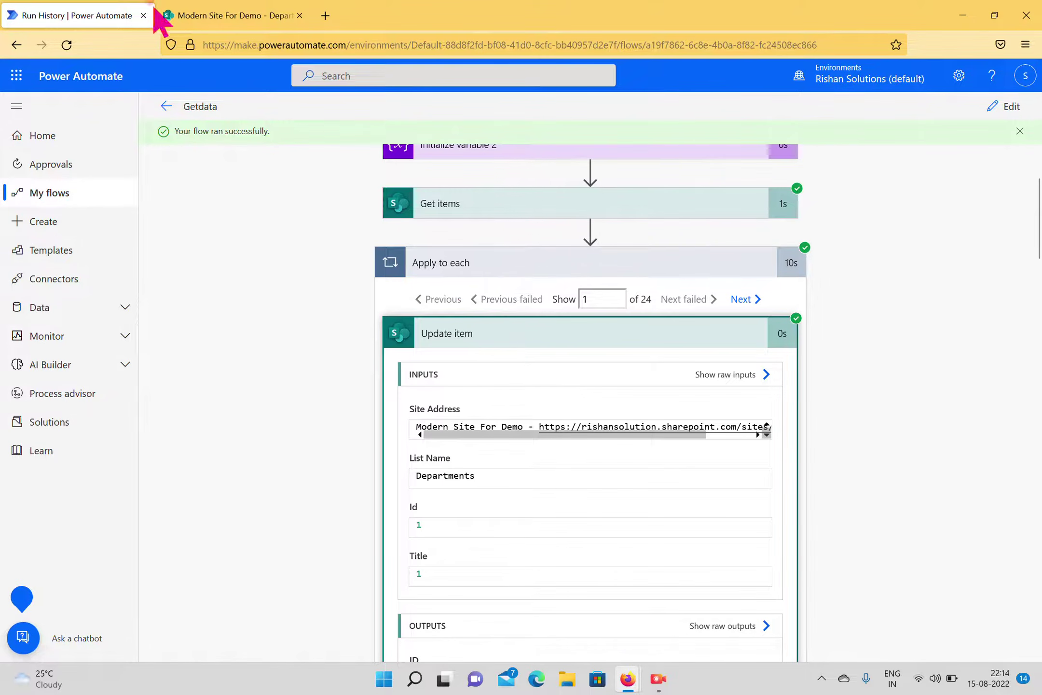
{"action": "left_click", "coordinate": [183, 14]}
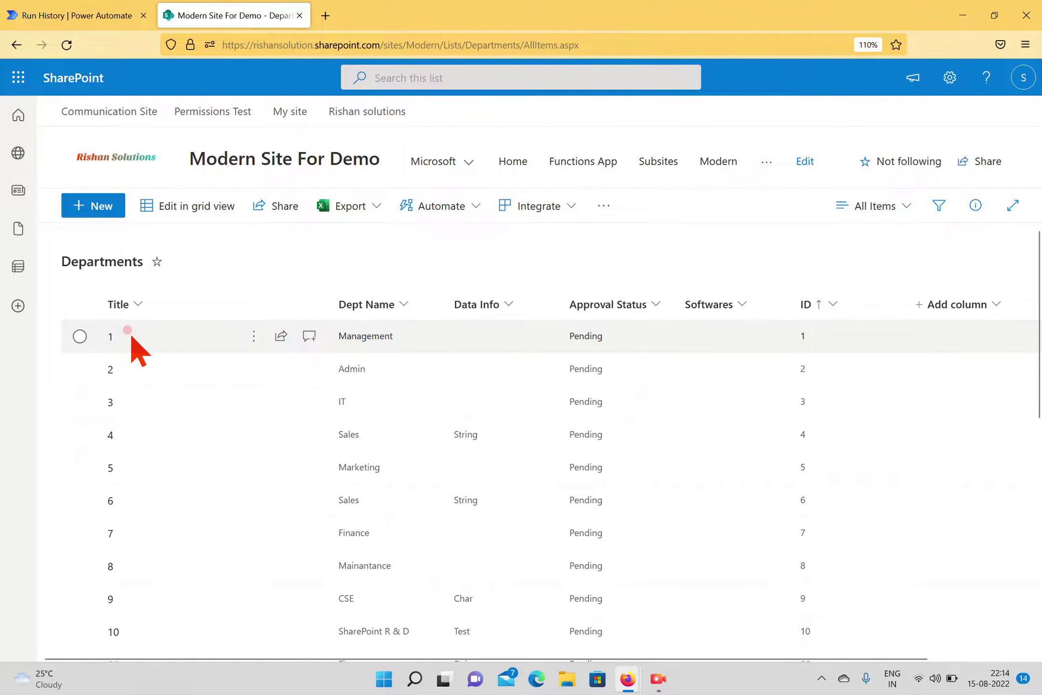
{"action": "scroll", "coordinate": [137, 366], "scroll_direction": "down", "scroll_amount": 10}
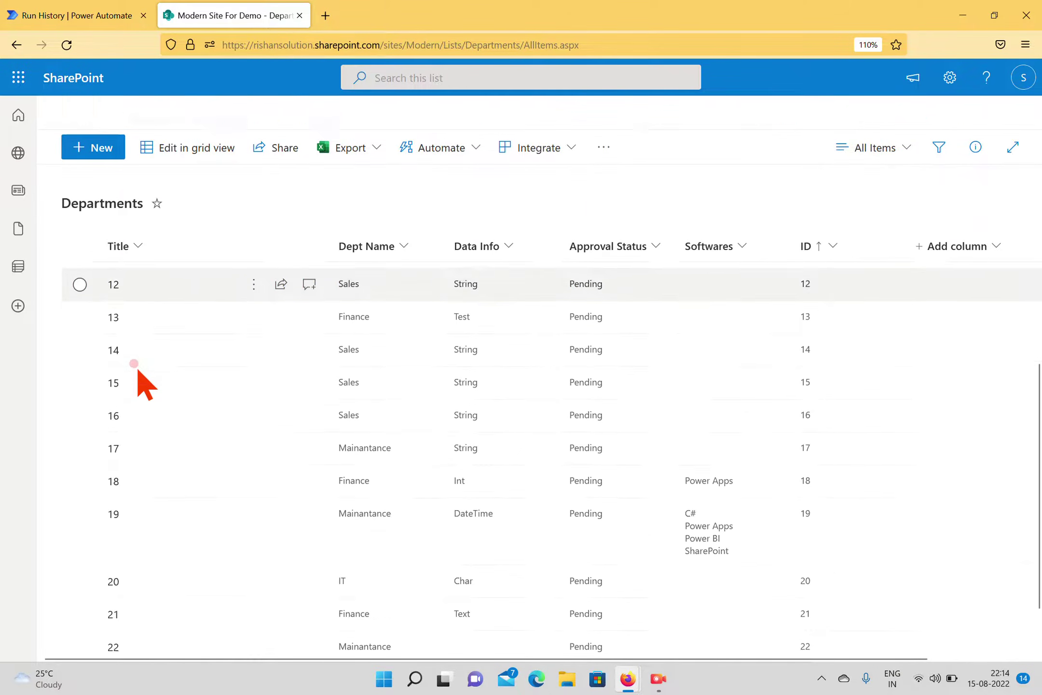
Step: Return to Power Automate, reopen the Getdata flow for editing and set Titlevar's initial value to 24 in Initialize variable 2
{"action": "left_click", "coordinate": [58, 16]}
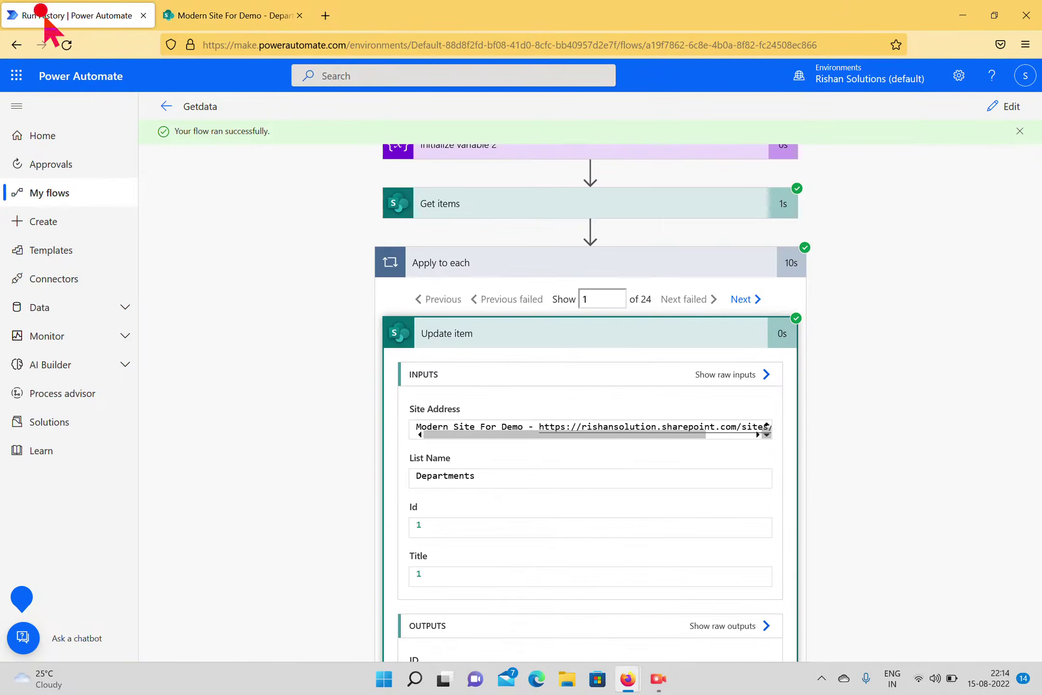
{"action": "scroll", "coordinate": [617, 400], "scroll_direction": "up", "scroll_amount": 4}
{"action": "left_click", "coordinate": [559, 309]}
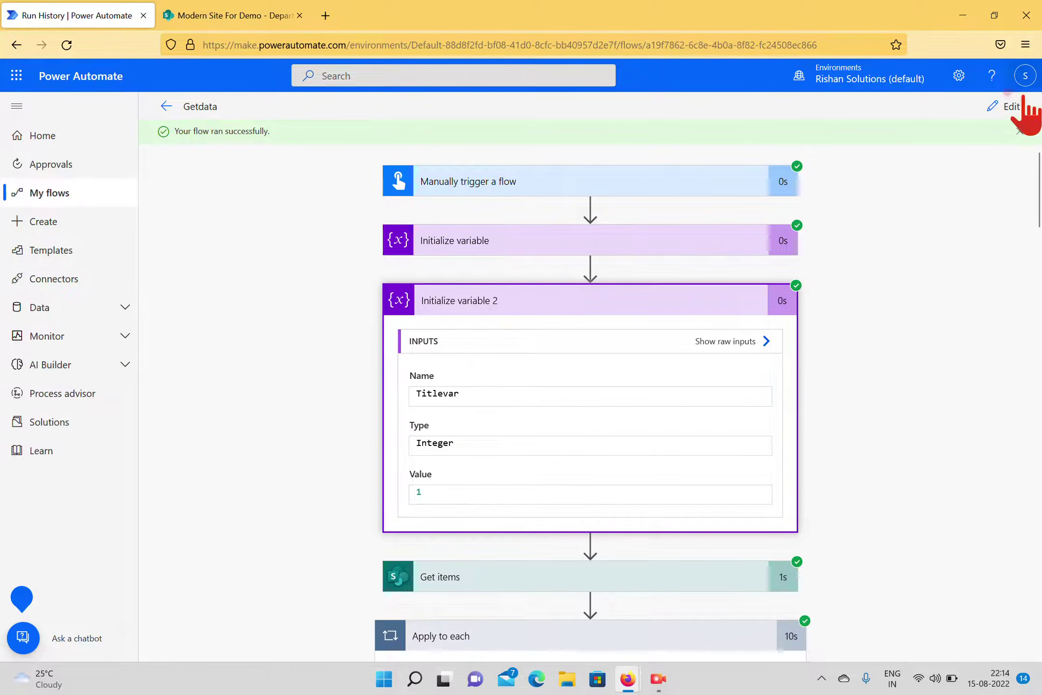
{"action": "left_click", "coordinate": [1011, 106]}
{"action": "left_click", "coordinate": [550, 345]}
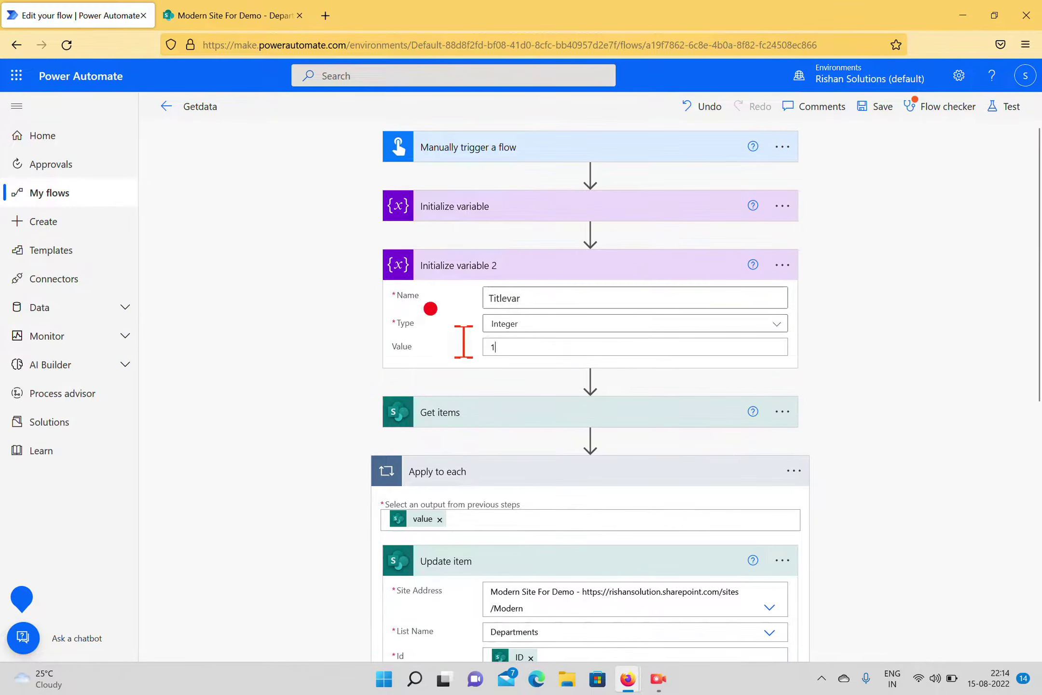
{"action": "type", "text": "24"}
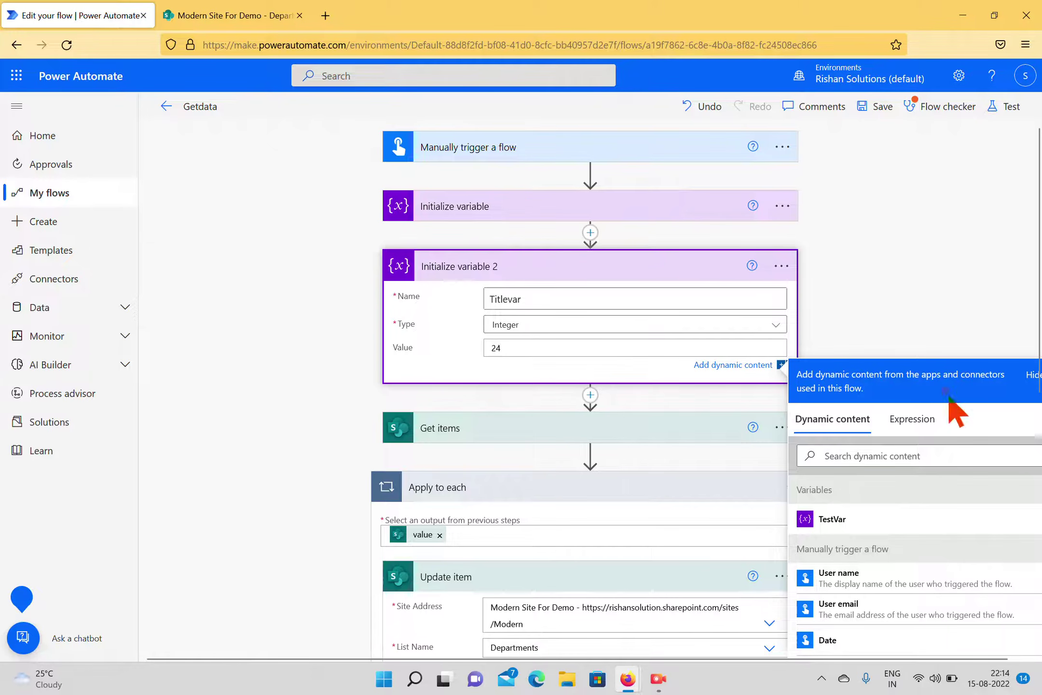
{"action": "left_click", "coordinate": [910, 307]}
Step: Delete the Increment variable action from the Apply to each loop
{"action": "scroll", "coordinate": [560, 439], "scroll_direction": "down", "scroll_amount": 7}
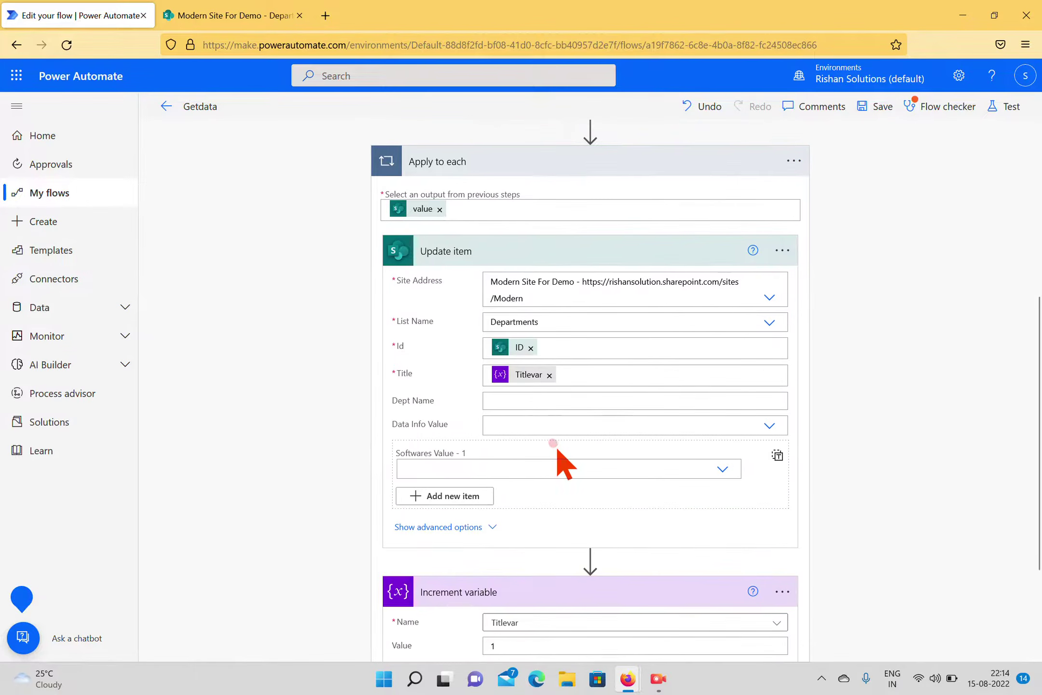
{"action": "left_click", "coordinate": [782, 438]}
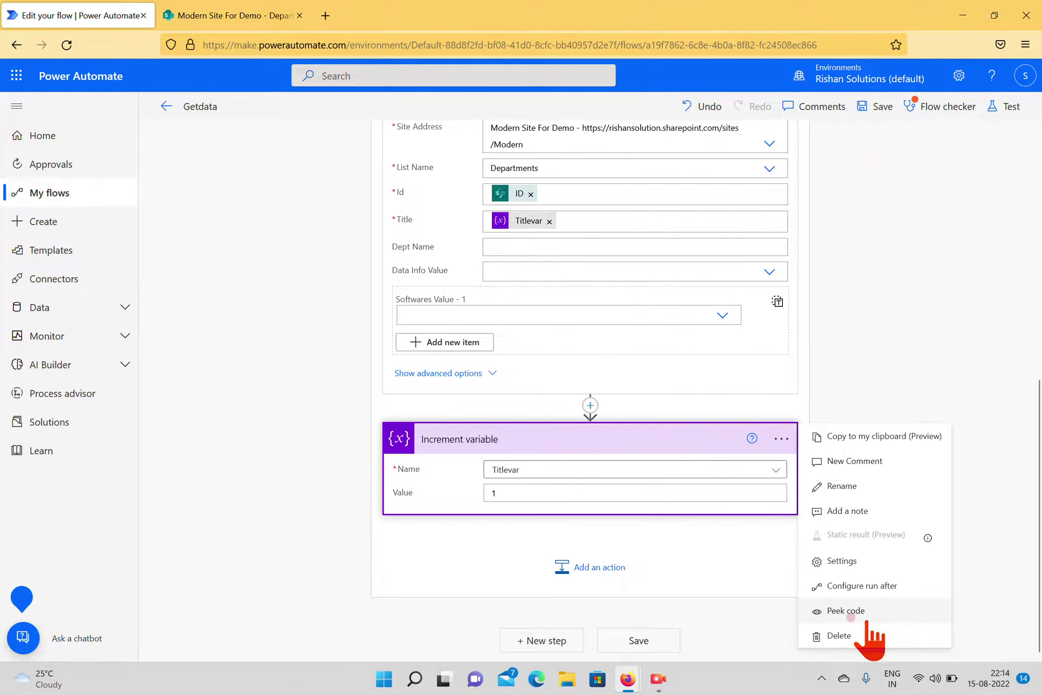
{"action": "left_click", "coordinate": [863, 634]}
{"action": "left_click", "coordinate": [549, 393]}
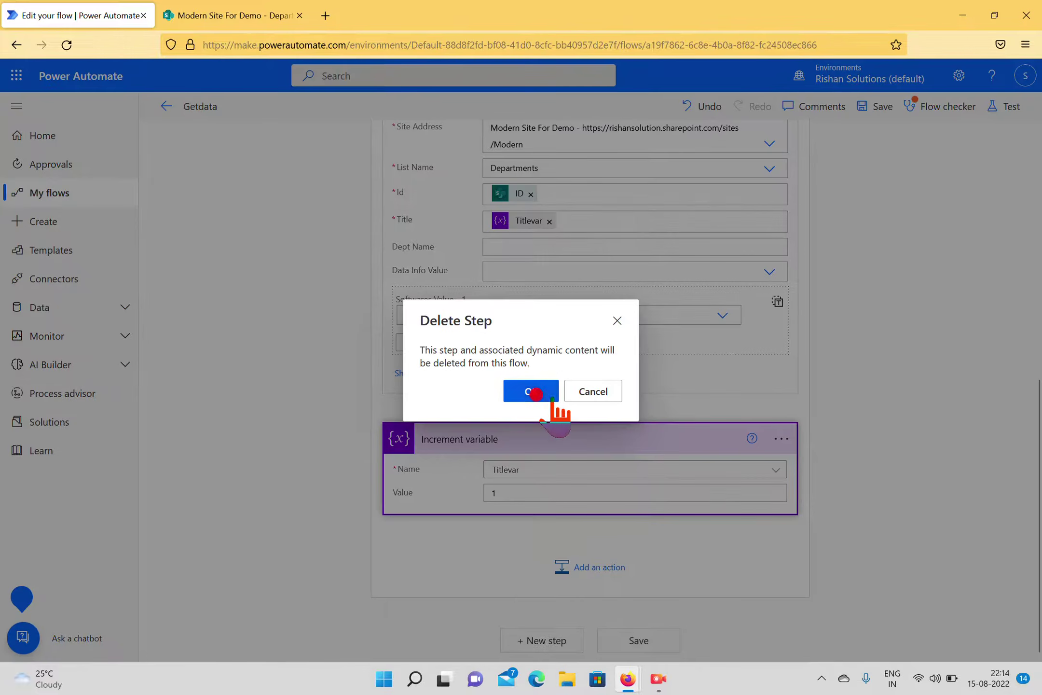
Step: Add a Decrement variable action after Update item in the Apply to each loop, decreasing Titlevar by 1
{"action": "left_click", "coordinate": [603, 566]}
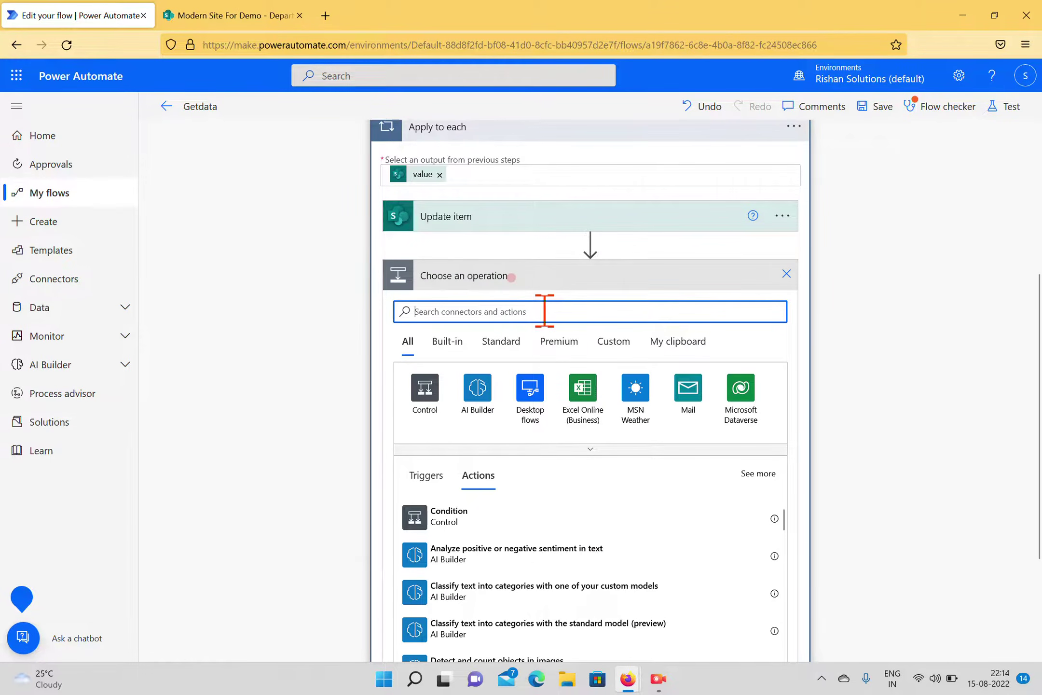
{"action": "type", "text": "Decre"}
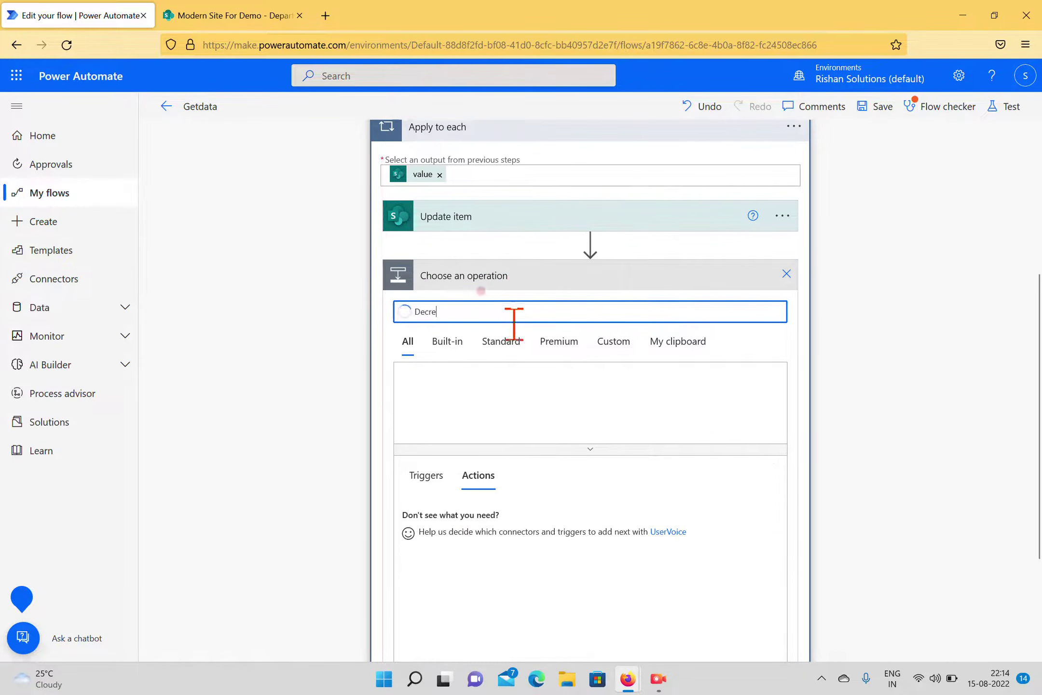
{"action": "left_click", "coordinate": [478, 519]}
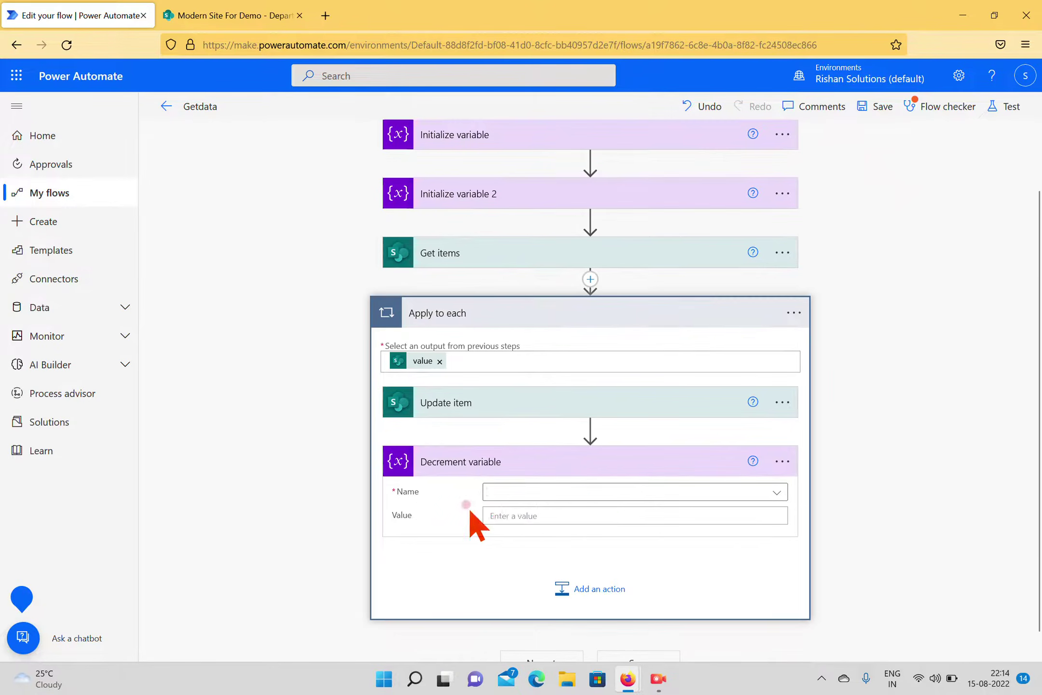
{"action": "left_click", "coordinate": [735, 497]}
{"action": "left_click", "coordinate": [524, 537]}
{"action": "left_click", "coordinate": [549, 514]}
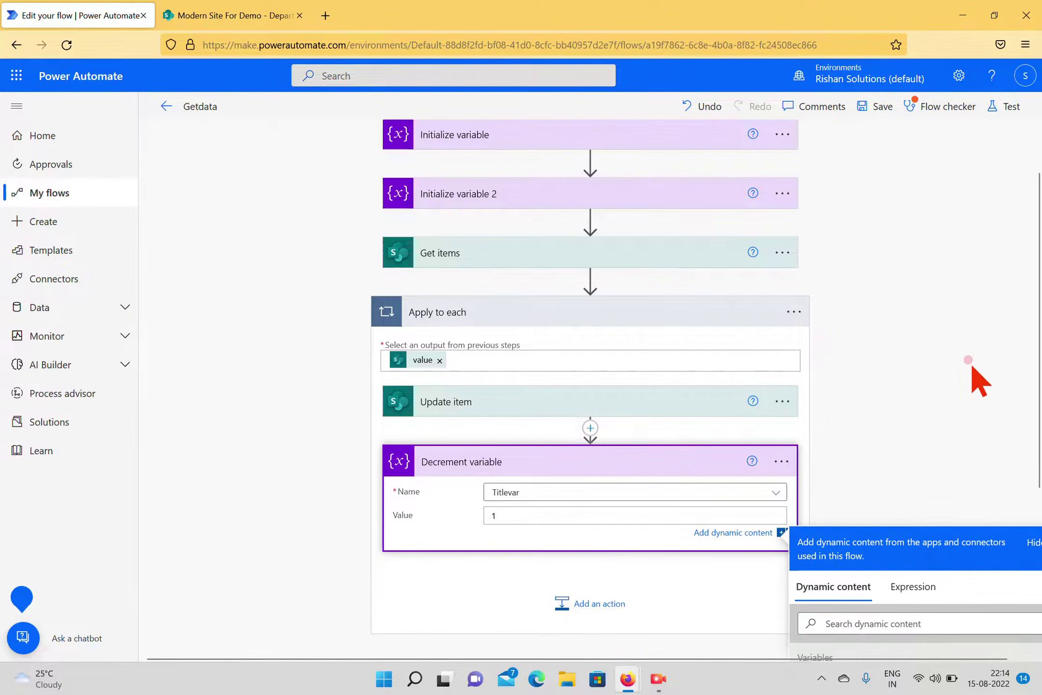
{"action": "left_click", "coordinate": [935, 376]}
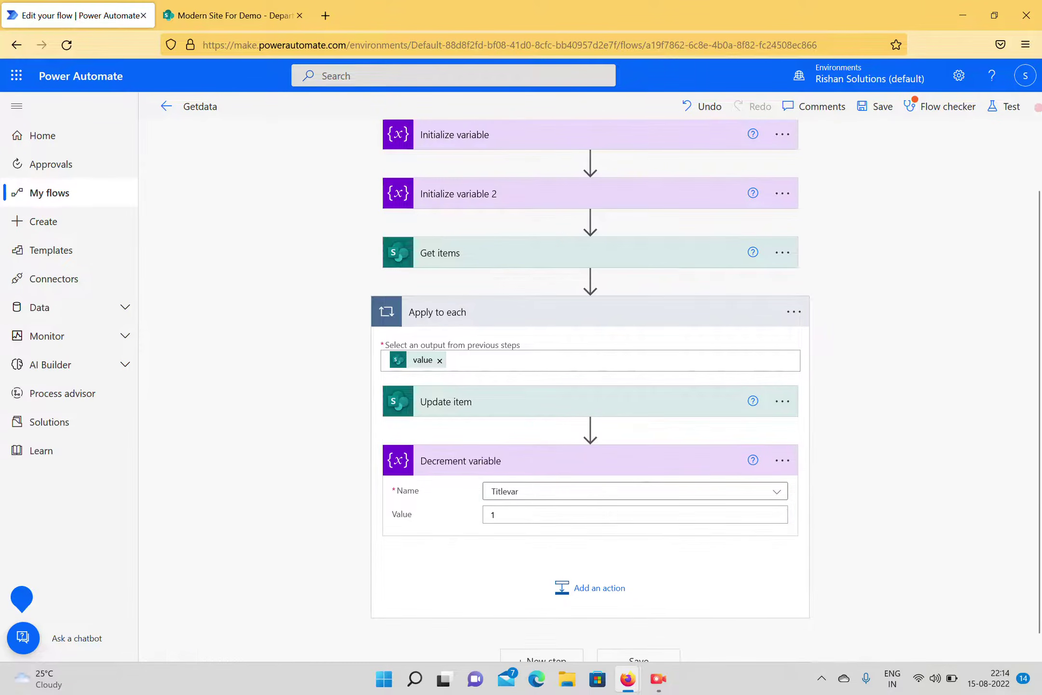
Step: Save the flow, run it as a manual test and expand the Apply to each loop in the run results
{"action": "left_click", "coordinate": [1011, 107]}
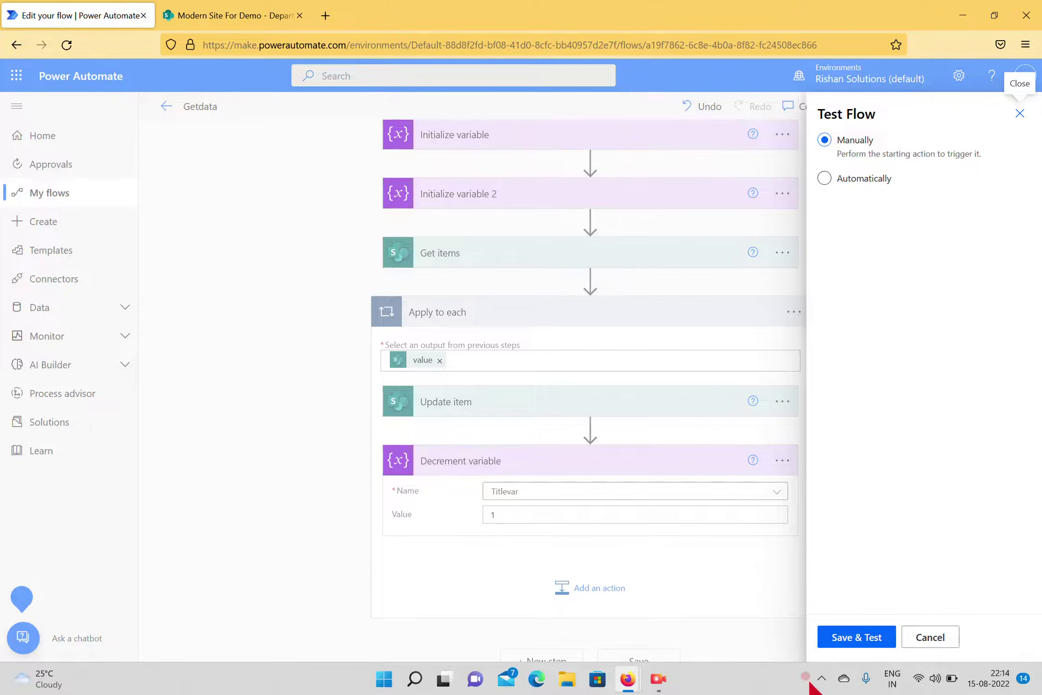
{"action": "left_click", "coordinate": [853, 637]}
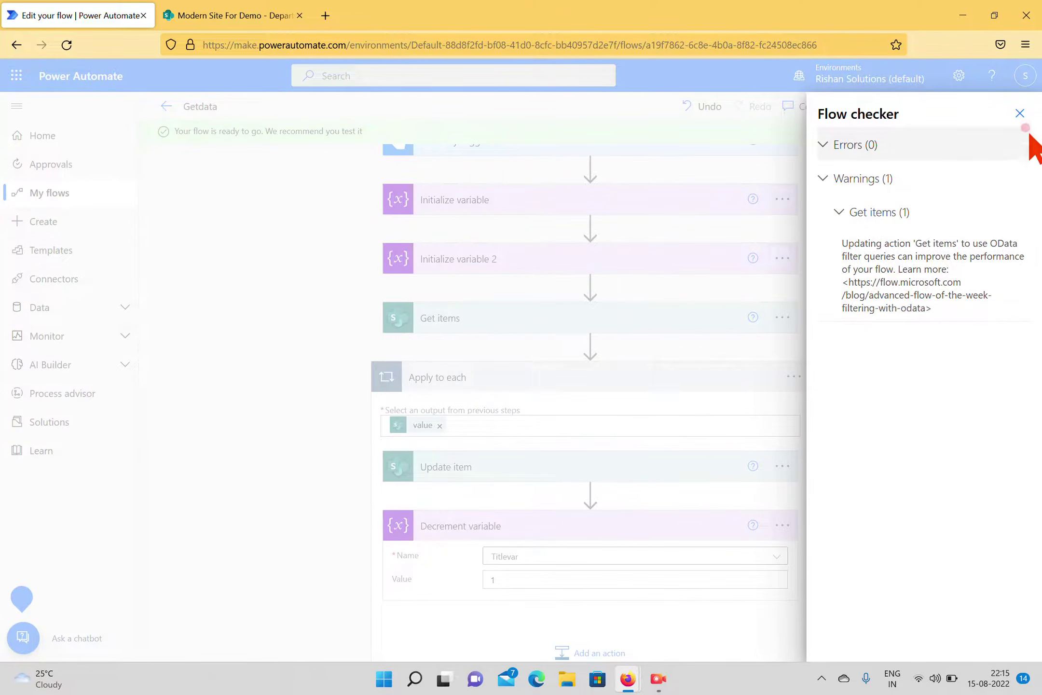
{"action": "left_click", "coordinate": [1019, 114]}
{"action": "left_click", "coordinate": [850, 644]}
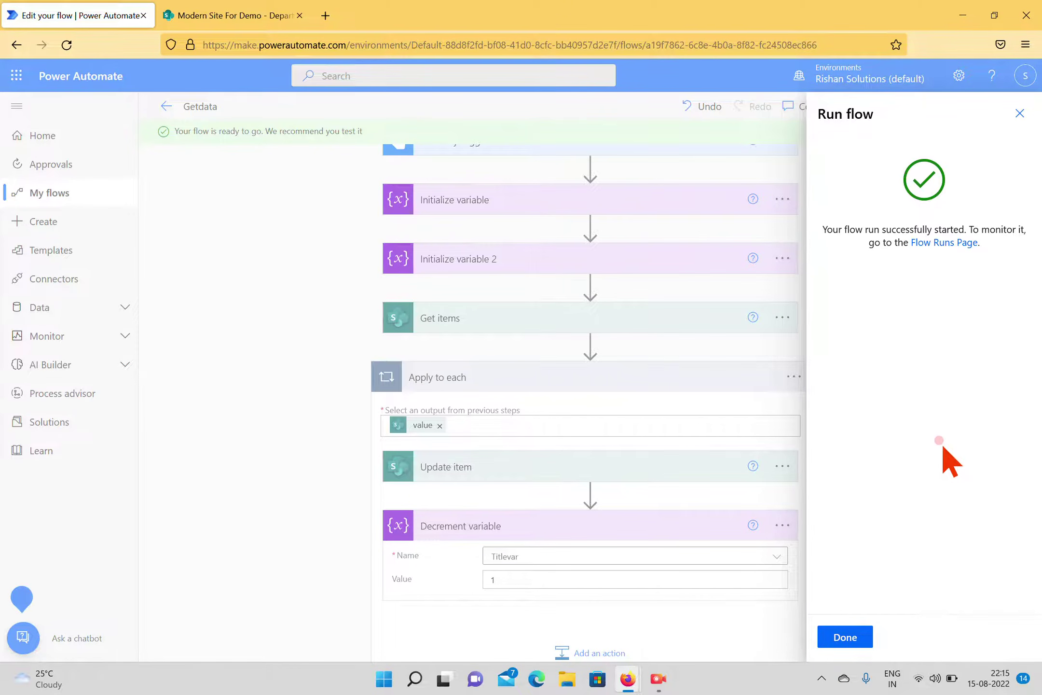
{"action": "left_click", "coordinate": [845, 637]}
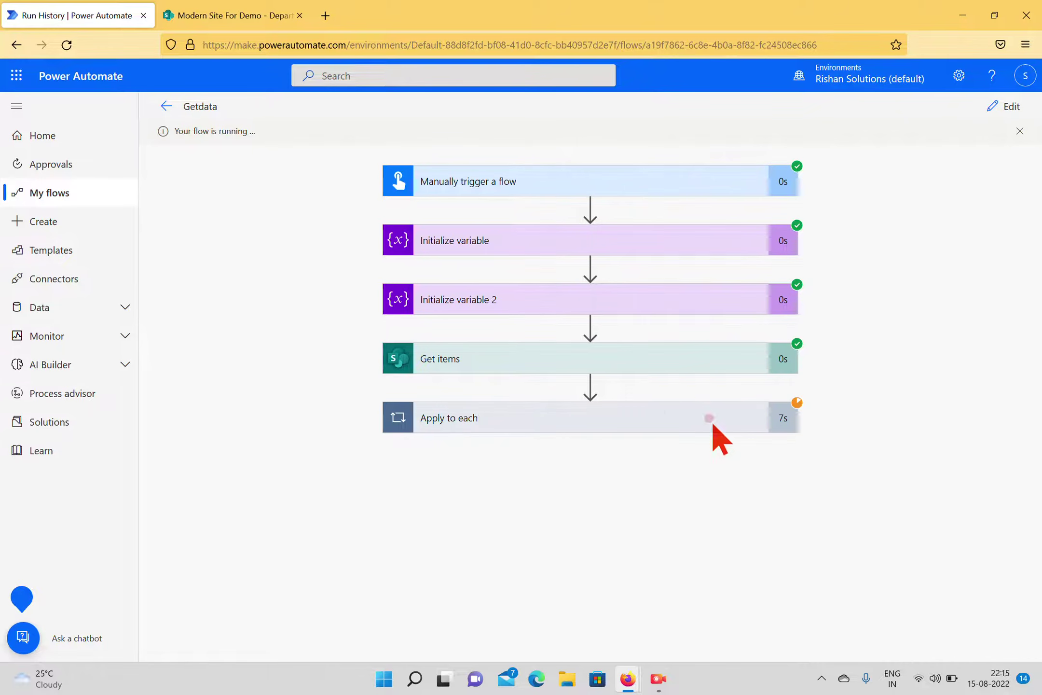
{"action": "left_click", "coordinate": [672, 418]}
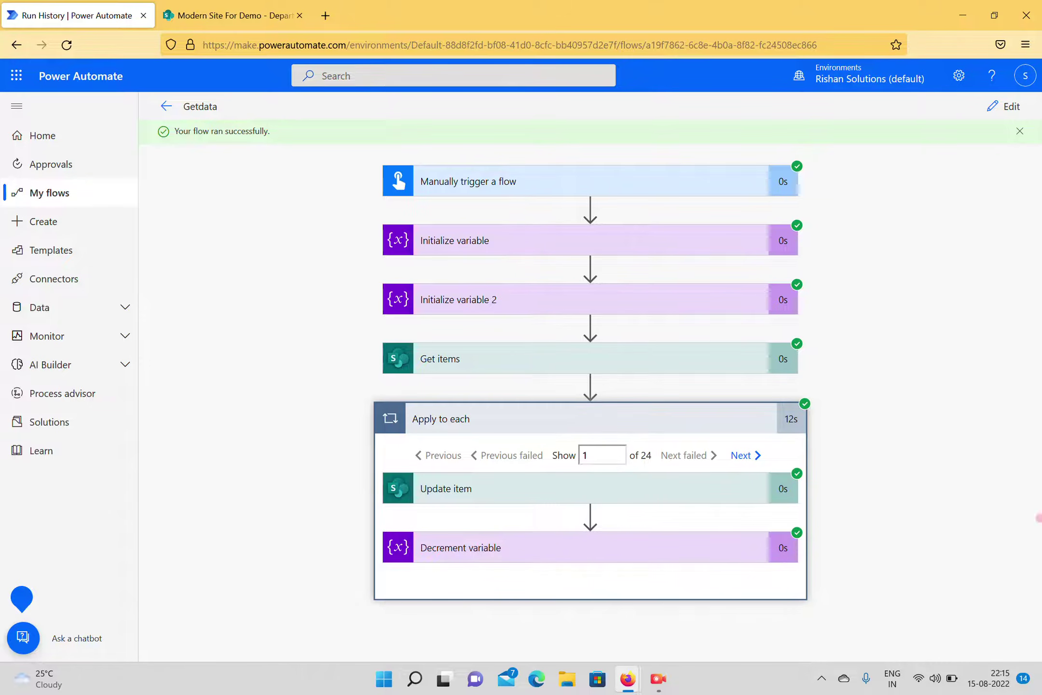
Step: Switch to the SharePoint Departments list and check the Title values against the item IDs
{"action": "left_click", "coordinate": [236, 16]}
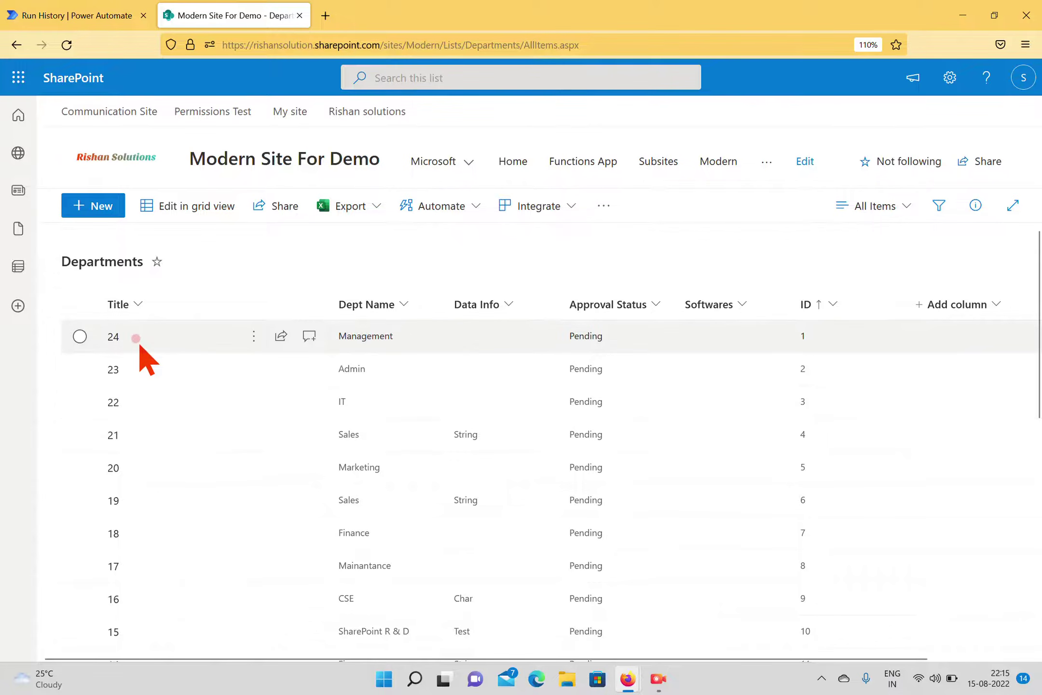
{"action": "left_click", "coordinate": [115, 338]}
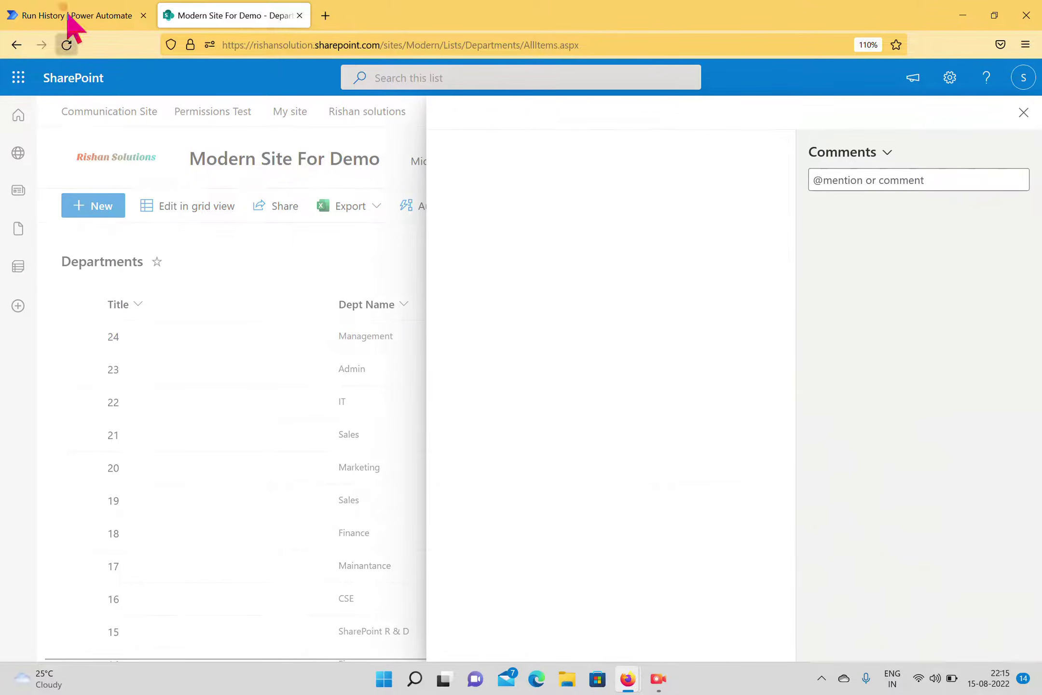
{"action": "left_click", "coordinate": [1022, 112]}
{"action": "scroll", "coordinate": [205, 449], "scroll_direction": "down", "scroll_amount": 10}
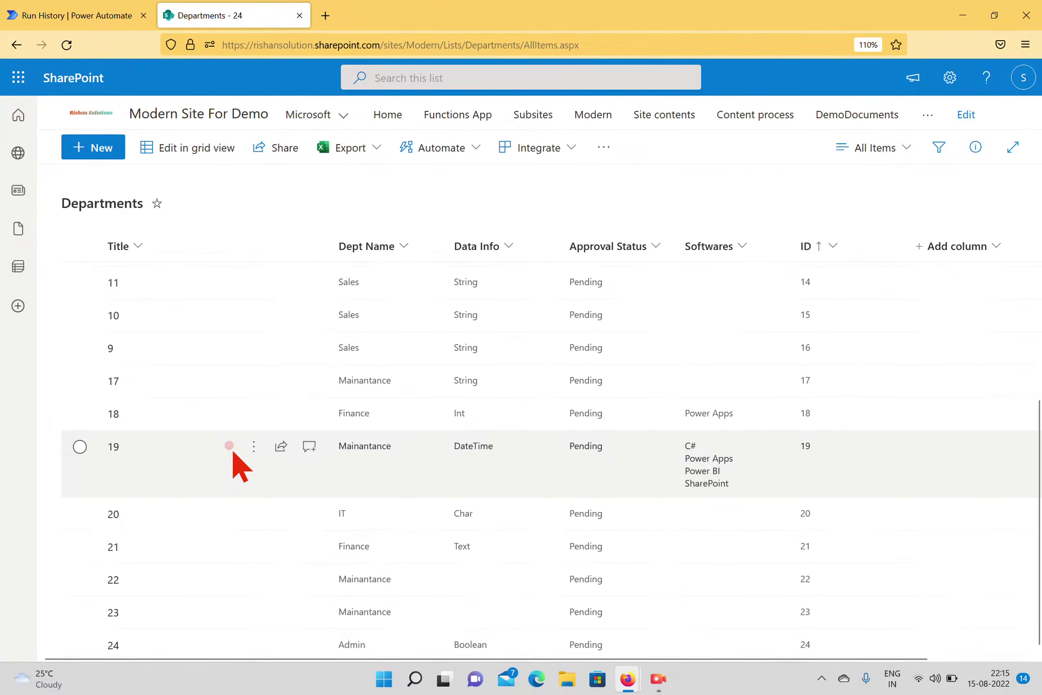
{"action": "scroll", "coordinate": [291, 565], "scroll_direction": "up", "scroll_amount": 3}
{"action": "scroll", "coordinate": [291, 560], "scroll_direction": "down", "scroll_amount": 1}
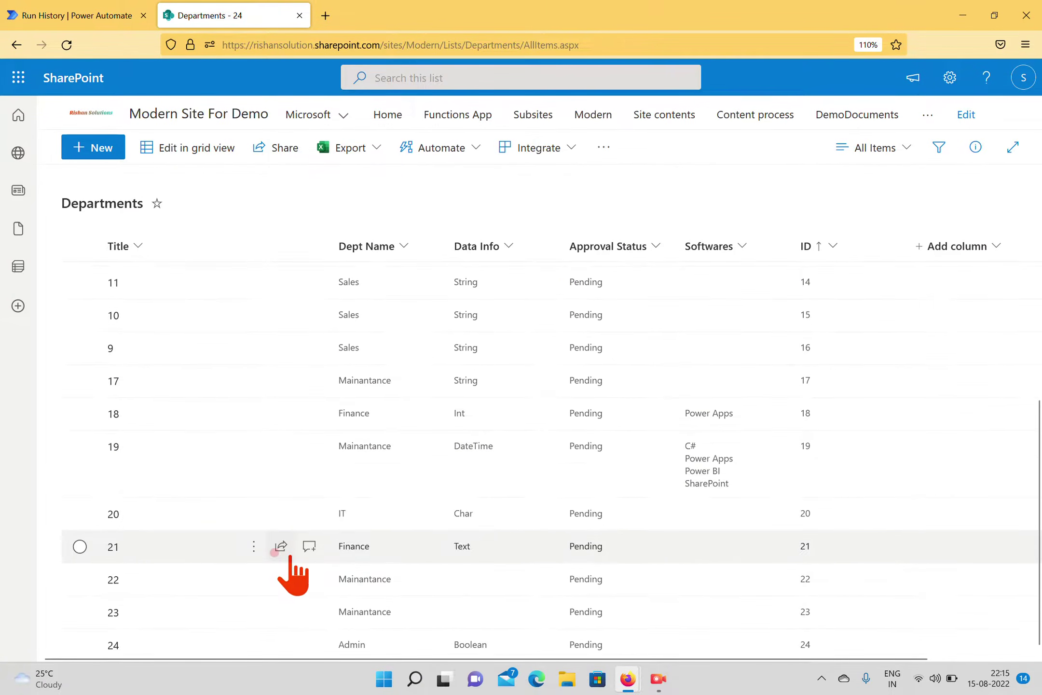
Step: Read through the Title and ID columns of the Departments list from the first item to the last
{"action": "scroll", "coordinate": [290, 569], "scroll_direction": "up", "scroll_amount": 5}
{"action": "scroll", "coordinate": [290, 569], "scroll_direction": "up", "scroll_amount": 3}
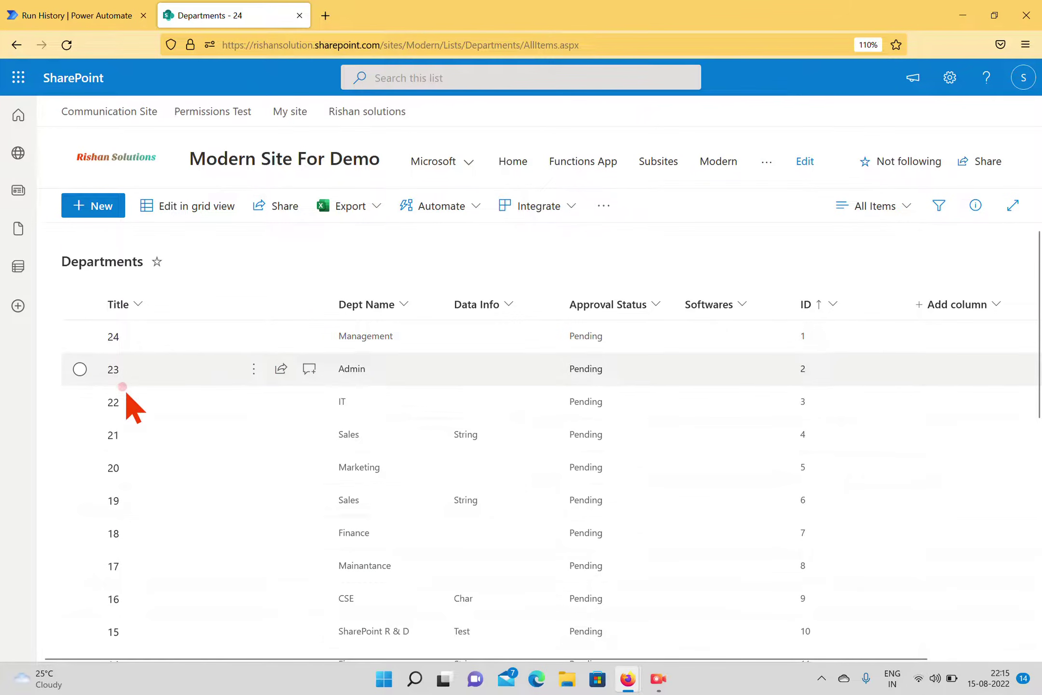
{"action": "scroll", "coordinate": [129, 511], "scroll_direction": "down", "scroll_amount": 5}
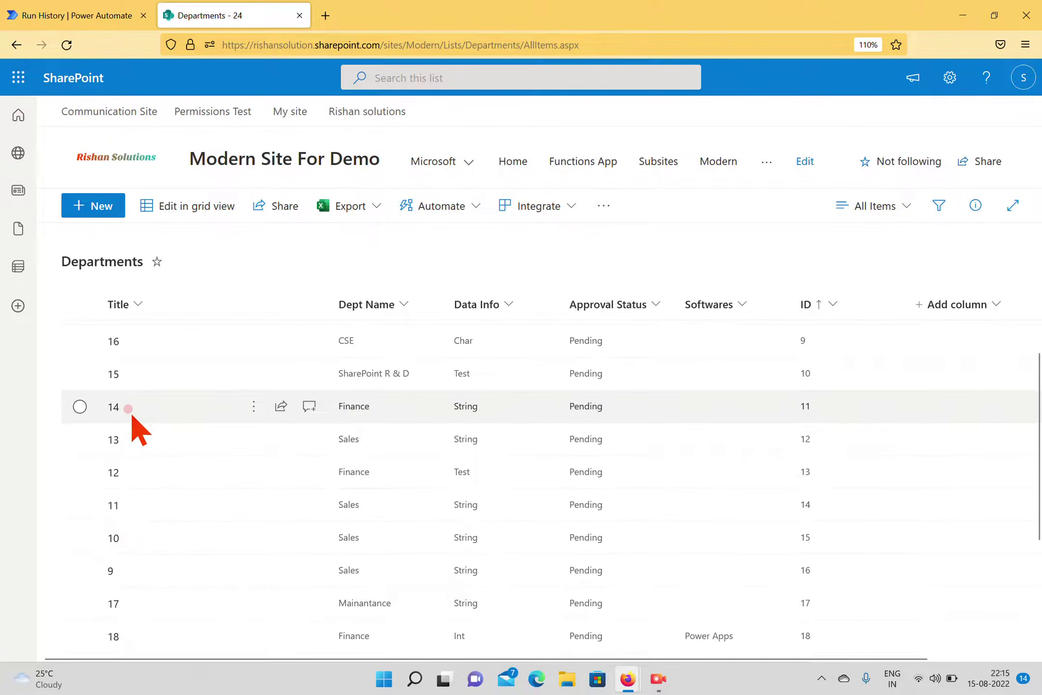
{"action": "scroll", "coordinate": [140, 516], "scroll_direction": "down", "scroll_amount": 2}
{"action": "scroll", "coordinate": [133, 574], "scroll_direction": "down", "scroll_amount": 3}
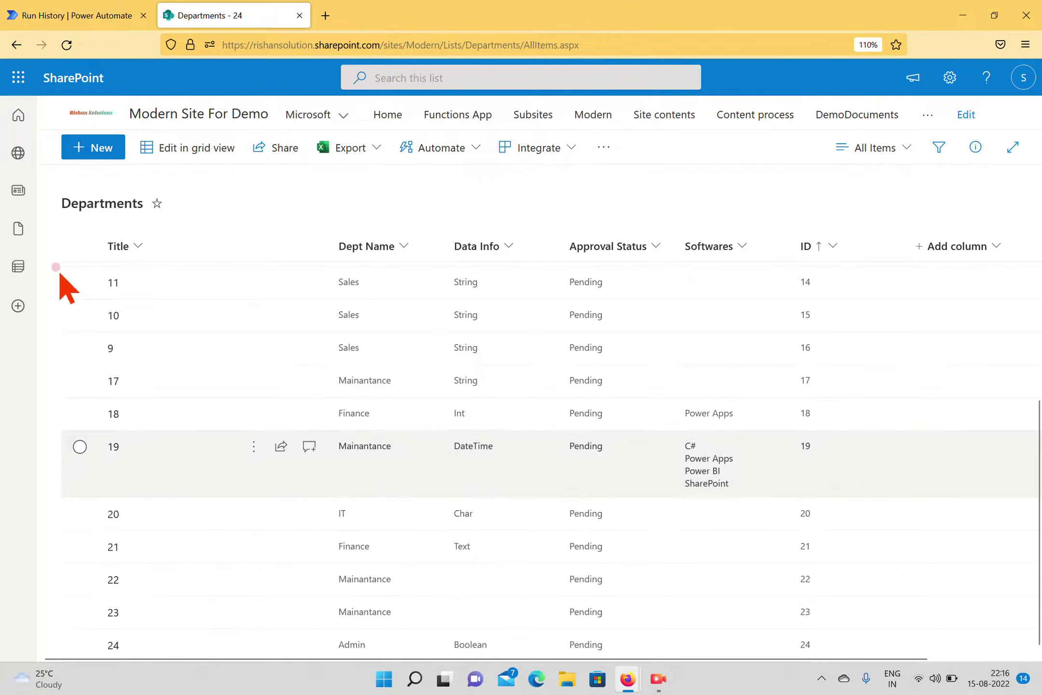
Step: Reload the Departments list and compare every item's Title with its ID from first to last
{"action": "left_click", "coordinate": [67, 44]}
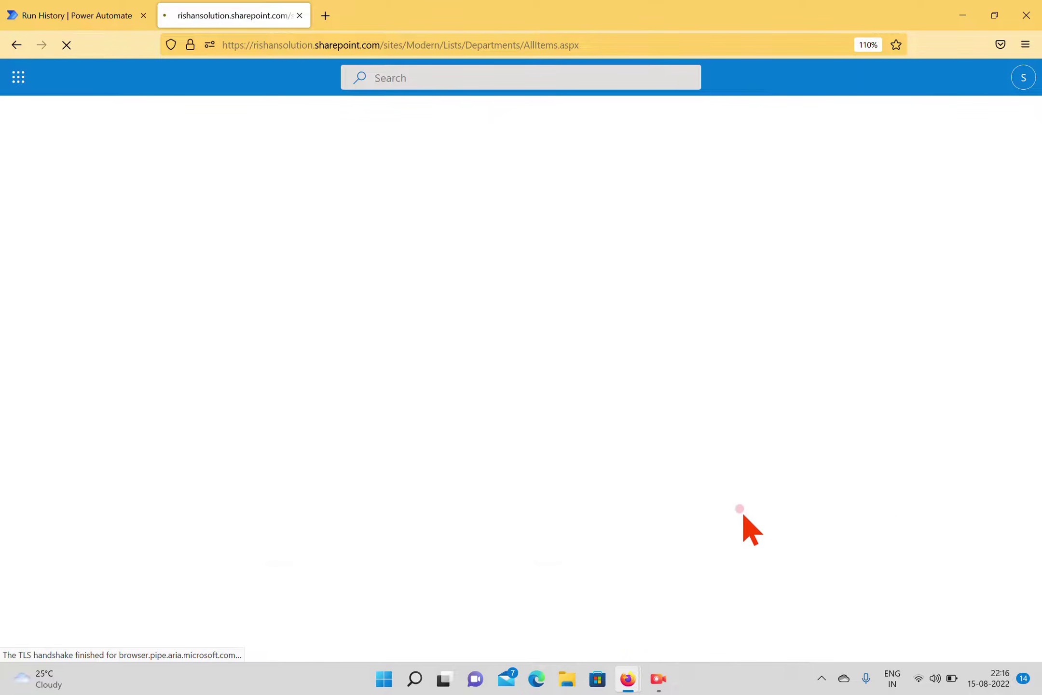
{"action": "scroll", "coordinate": [377, 449], "scroll_direction": "down", "scroll_amount": 10}
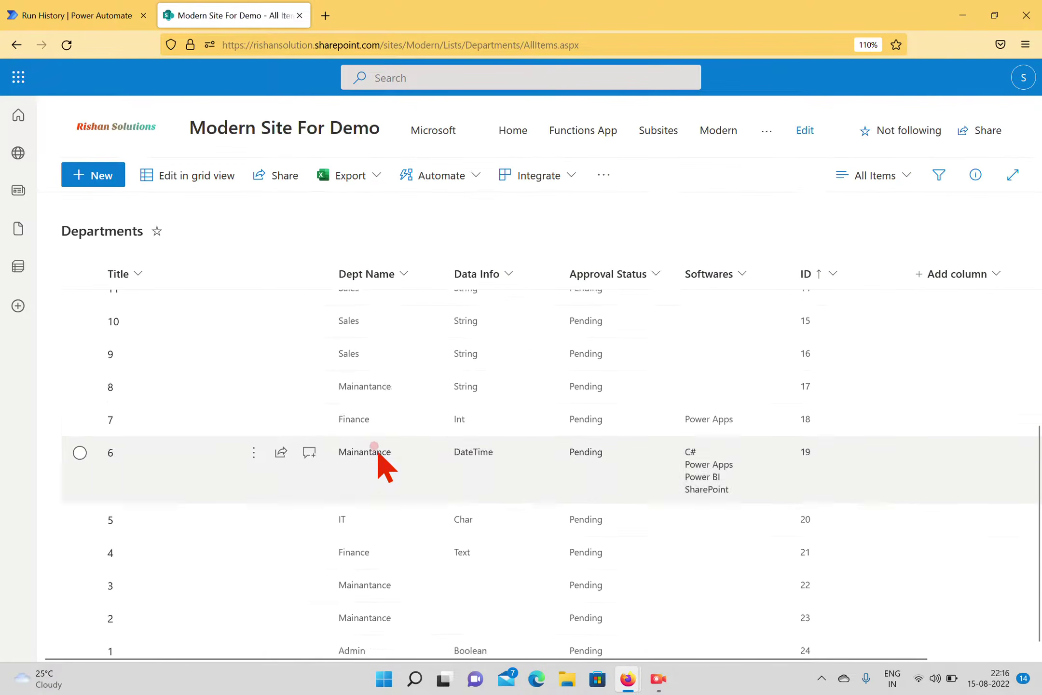
{"action": "scroll", "coordinate": [255, 565], "scroll_direction": "up", "scroll_amount": 10}
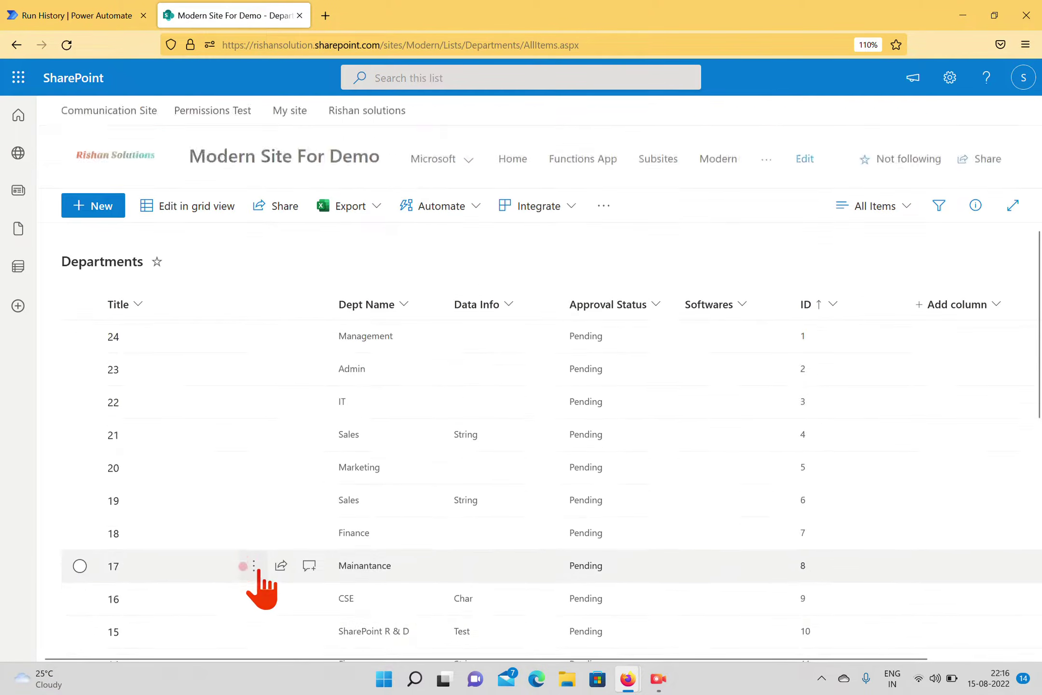
{"action": "scroll", "coordinate": [160, 499], "scroll_direction": "down", "scroll_amount": 8}
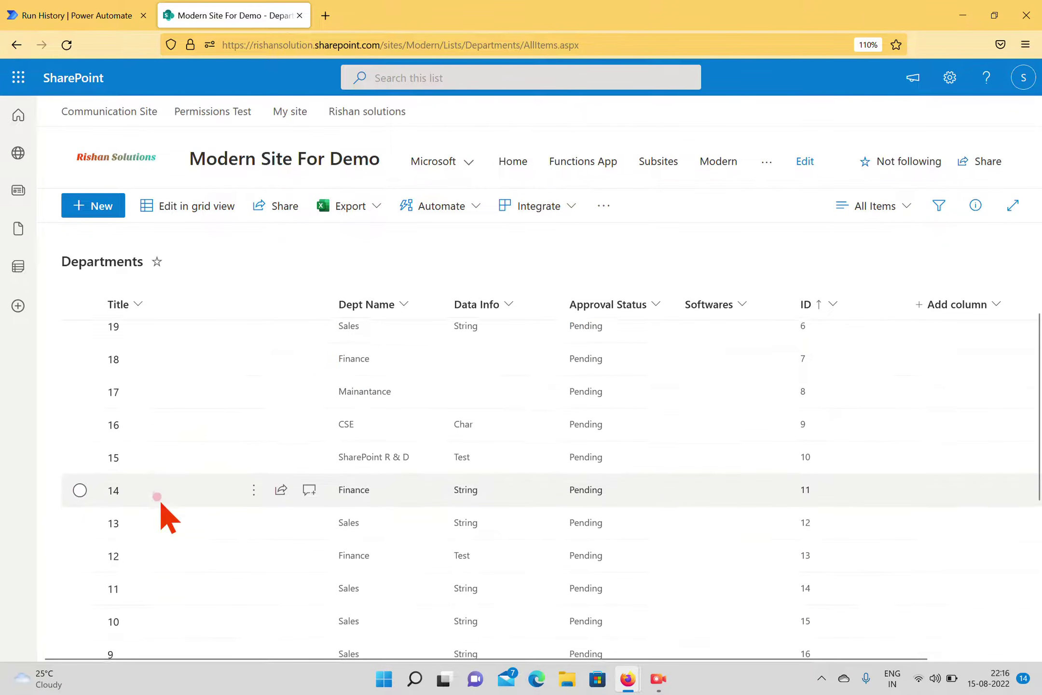
{"action": "scroll", "coordinate": [160, 499], "scroll_direction": "down", "scroll_amount": 2}
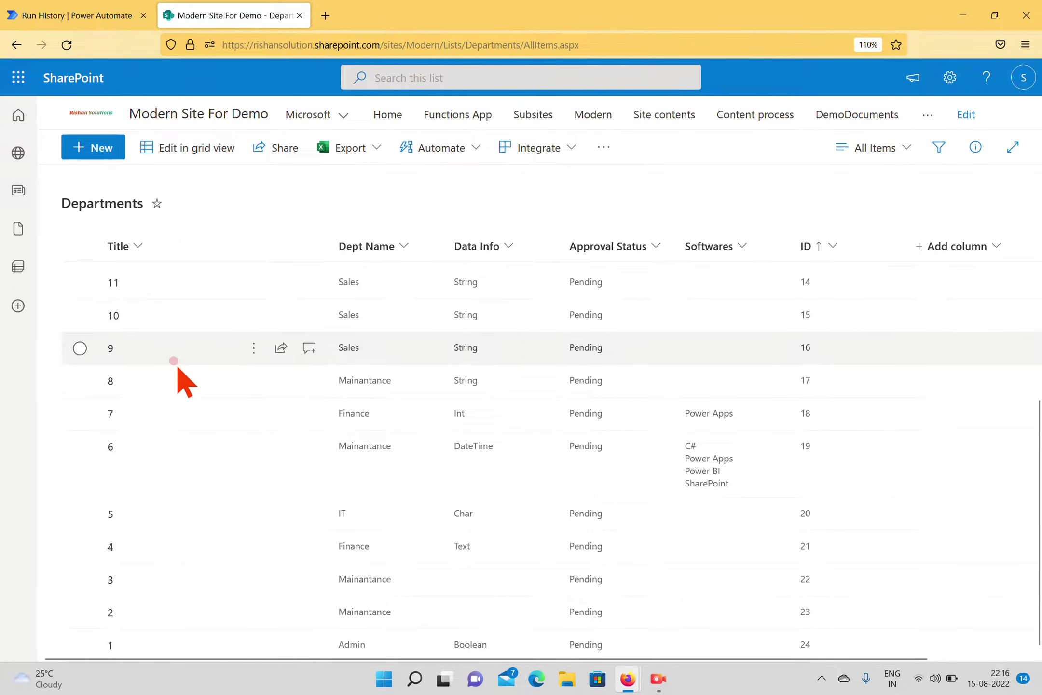
{"action": "scroll", "coordinate": [136, 415], "scroll_direction": "up", "scroll_amount": 10}
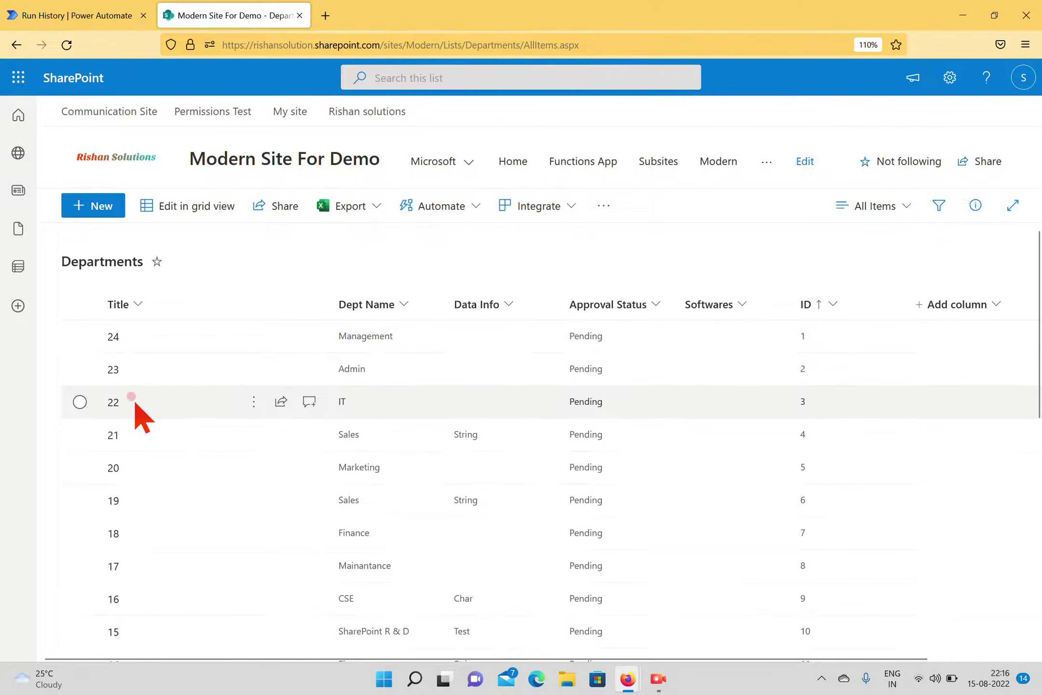
{"action": "scroll", "coordinate": [183, 477], "scroll_direction": "down", "scroll_amount": 5}
{"action": "scroll", "coordinate": [207, 462], "scroll_direction": "down", "scroll_amount": 3}
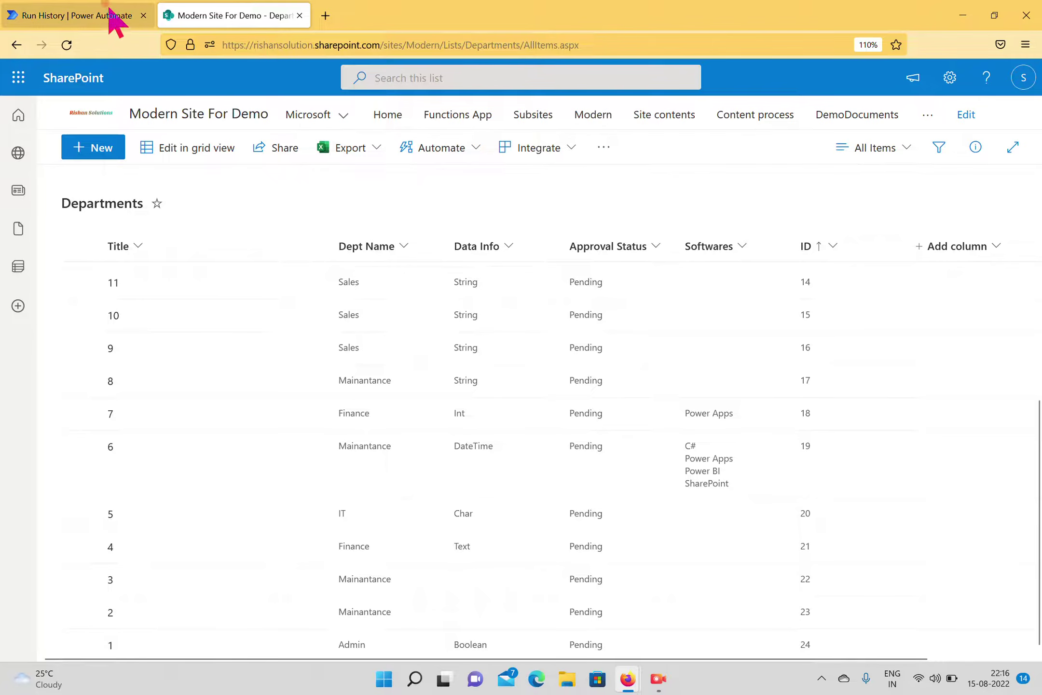
Step: Switch back to Power Automate and inspect the inputs of the first Initialize variable action in the run results
{"action": "left_click", "coordinate": [30, 19]}
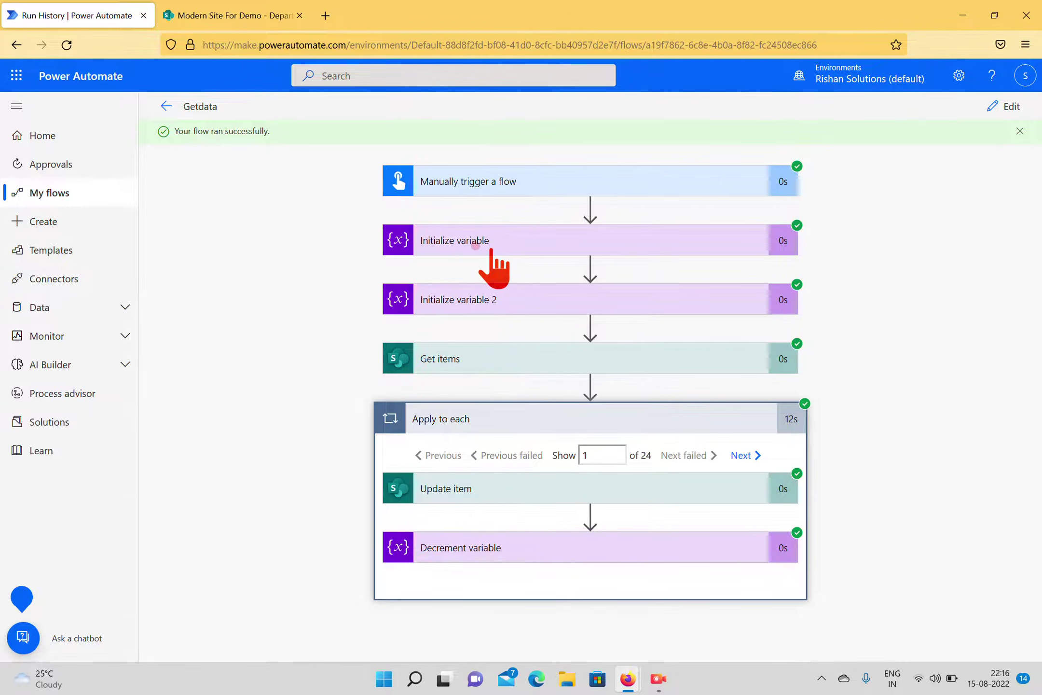
{"action": "left_click", "coordinate": [475, 245]}
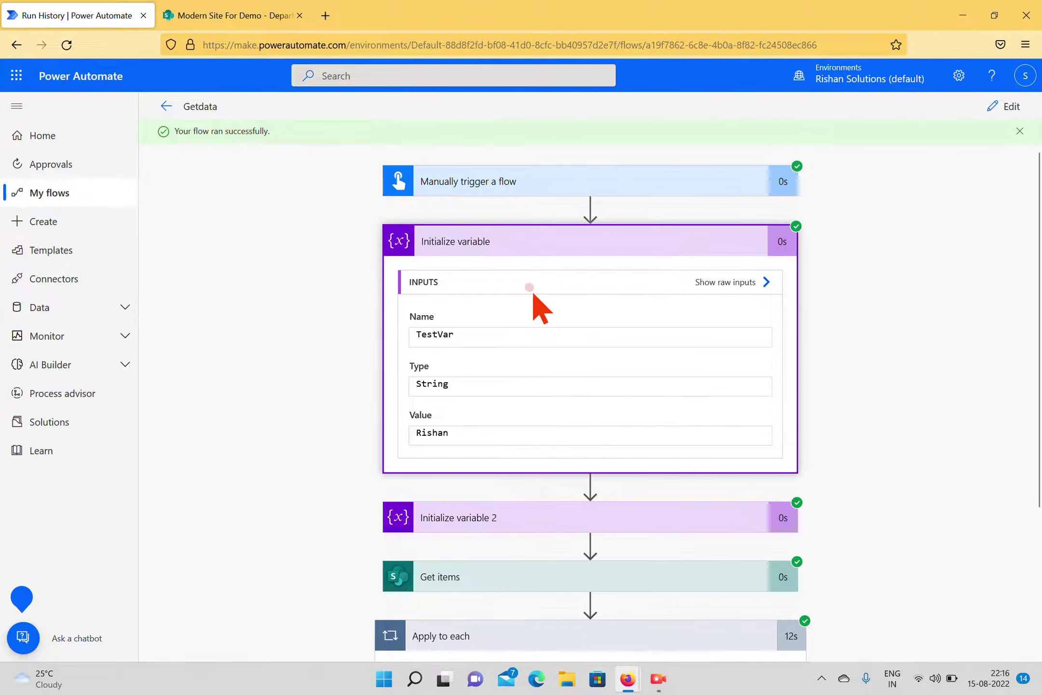
{"action": "left_click", "coordinate": [490, 274]}
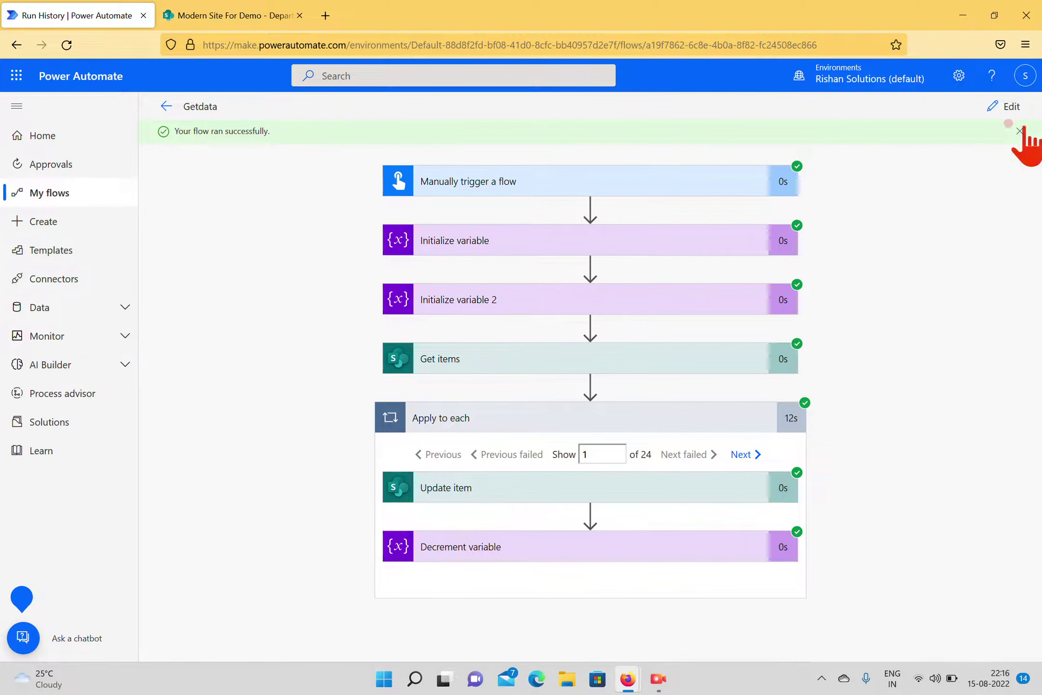
Step: Open the flow for editing and insert an Append to string variable action directly after the first Initialize variable
{"action": "left_click", "coordinate": [1006, 106]}
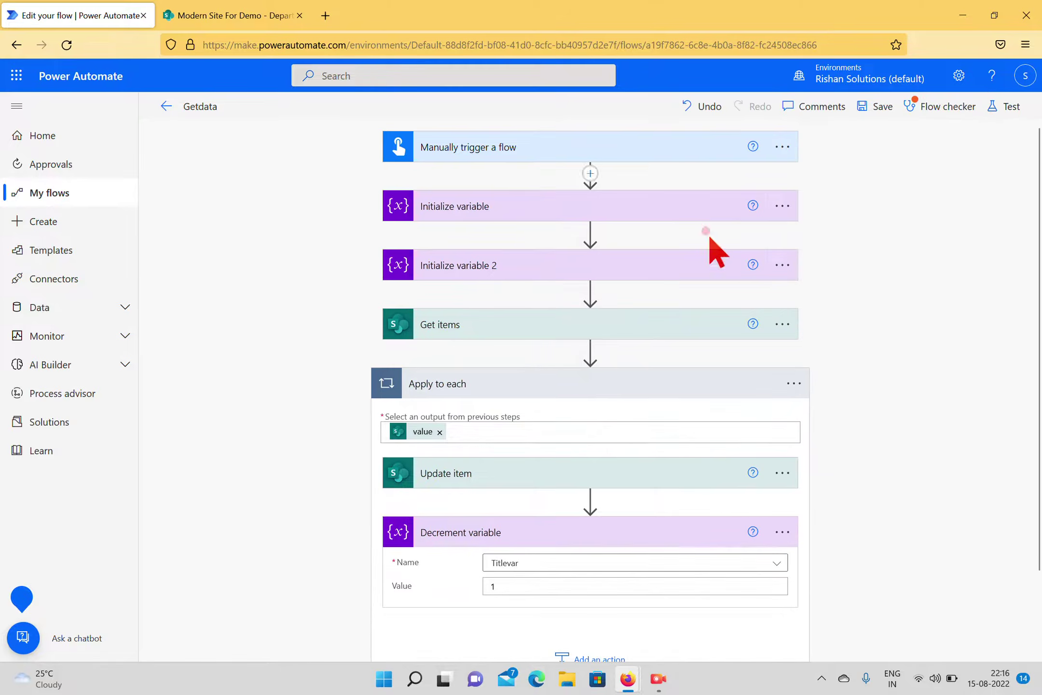
{"action": "left_click", "coordinate": [496, 213]}
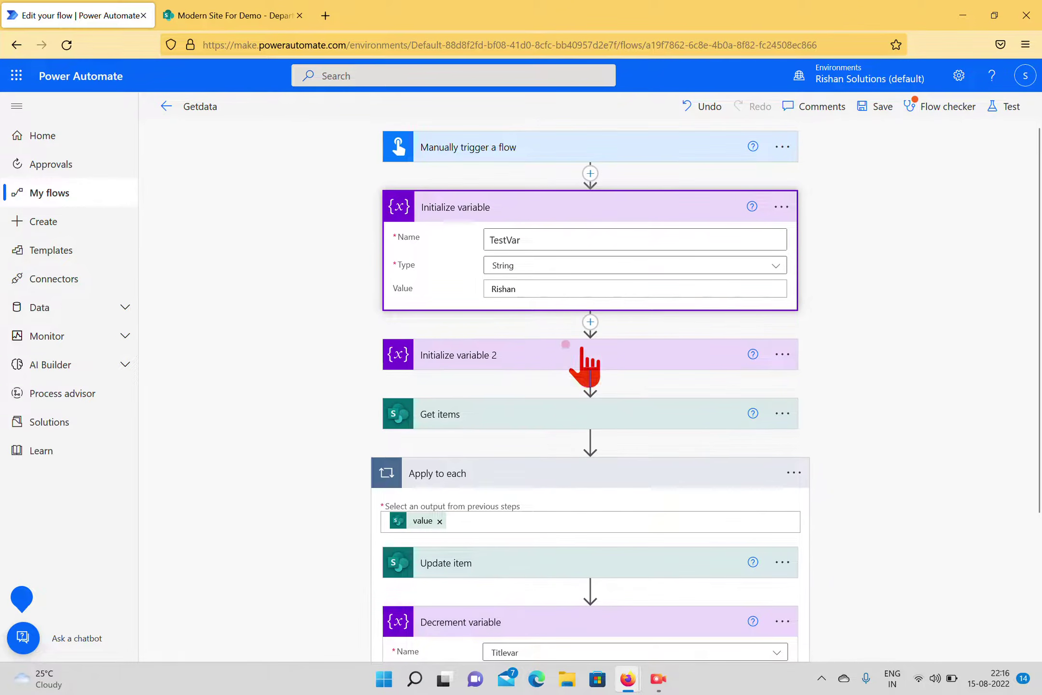
{"action": "left_click", "coordinate": [589, 323]}
{"action": "left_click", "coordinate": [598, 343]}
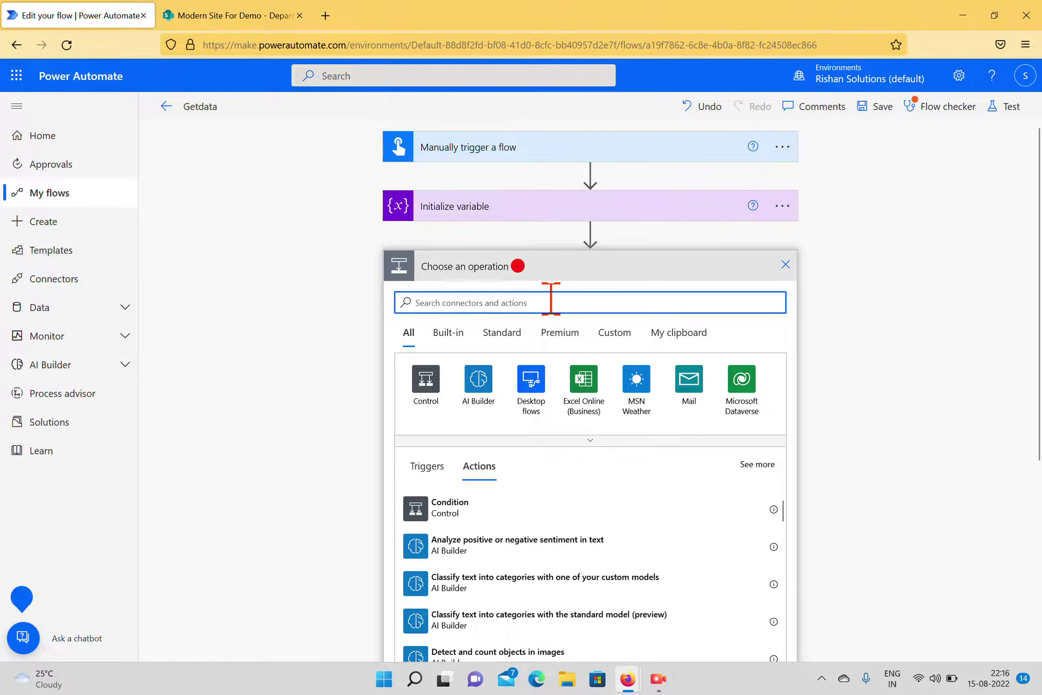
{"action": "type", "text": "Append"}
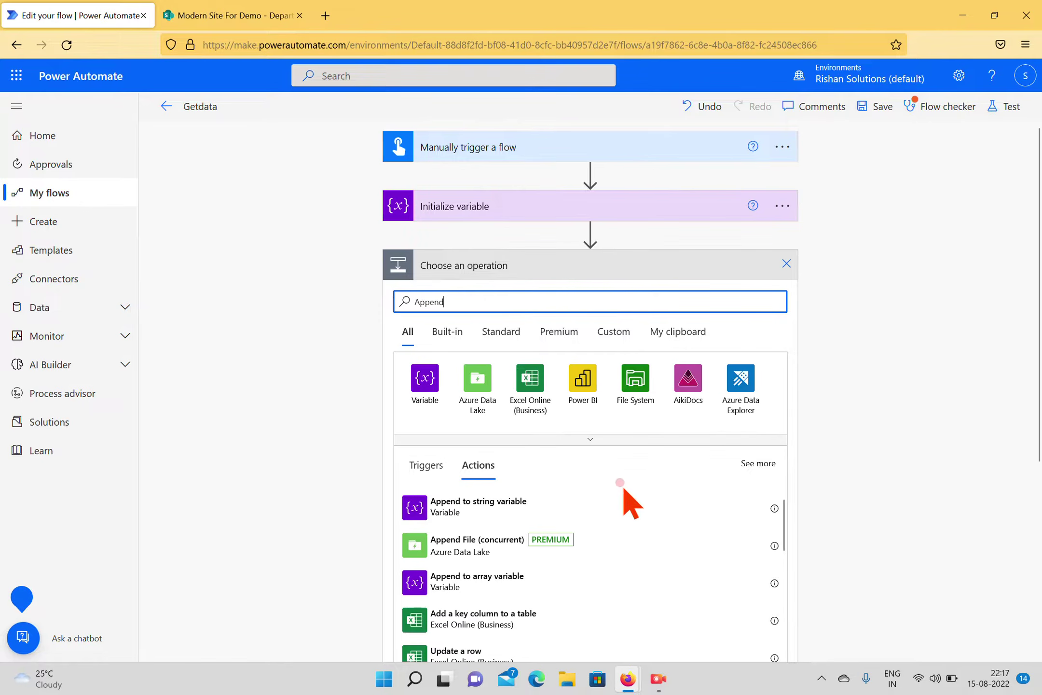
{"action": "left_click", "coordinate": [481, 500]}
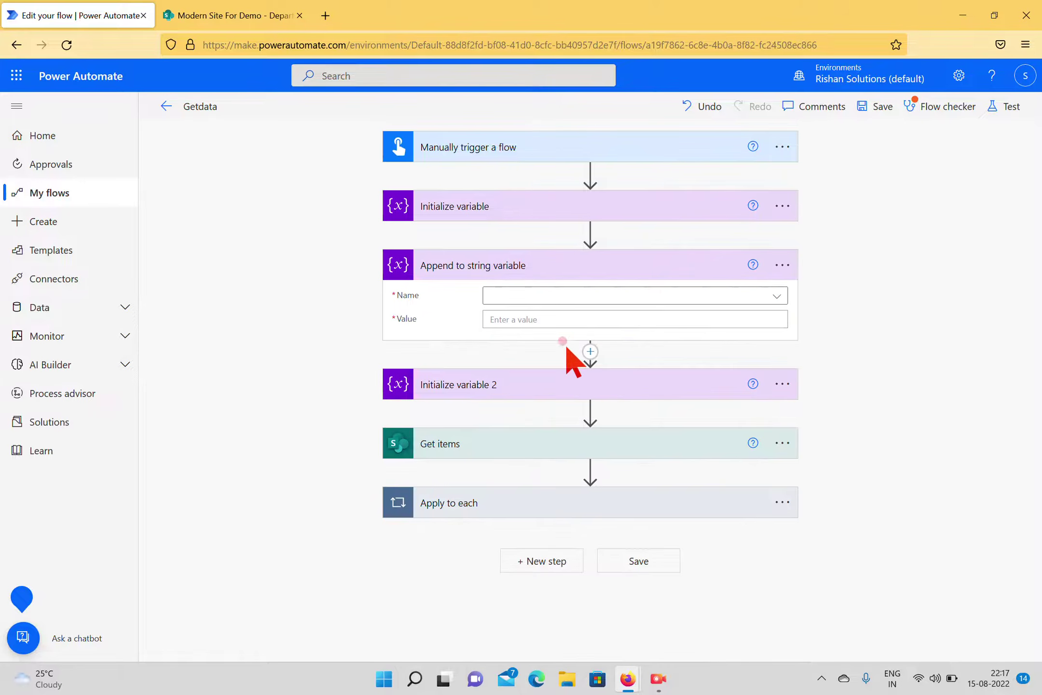
Step: Set the Append to string variable action to append the value Solutions to TestVar
{"action": "left_click", "coordinate": [734, 294]}
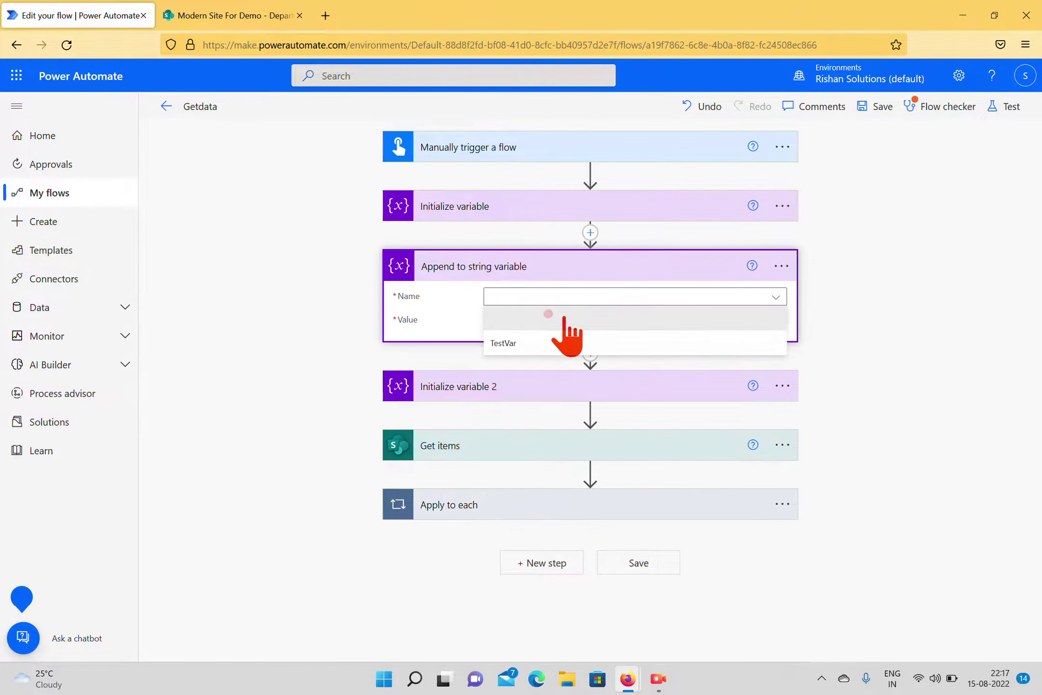
{"action": "left_click", "coordinate": [502, 343]}
{"action": "left_click", "coordinate": [565, 320]}
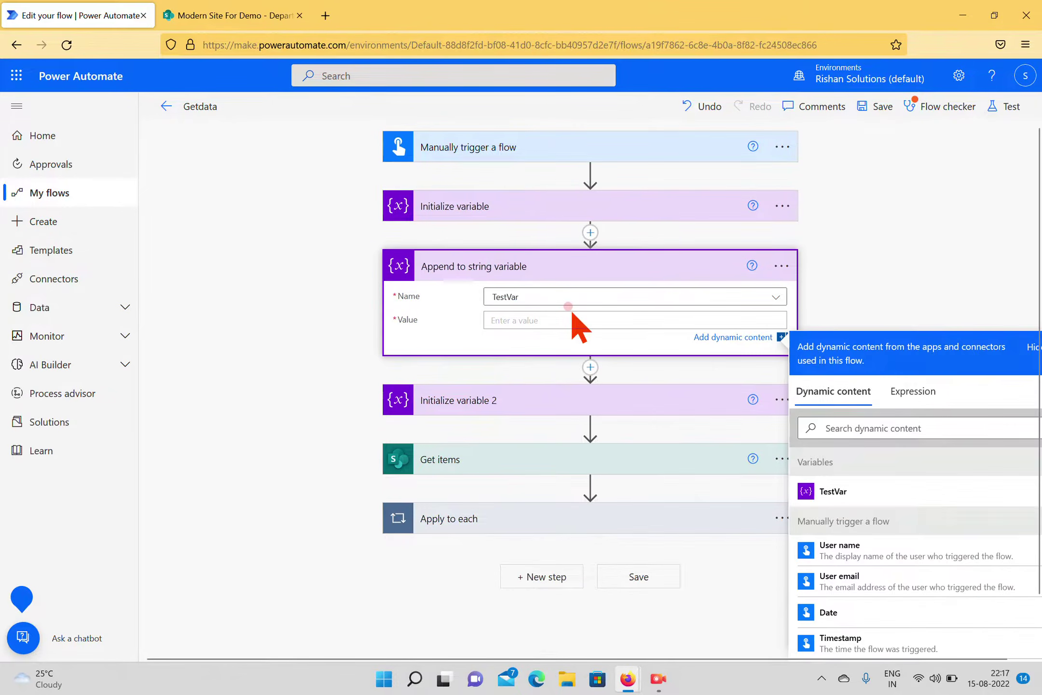
{"action": "type", "text": "Solutions"}
{"action": "left_click", "coordinate": [531, 210]}
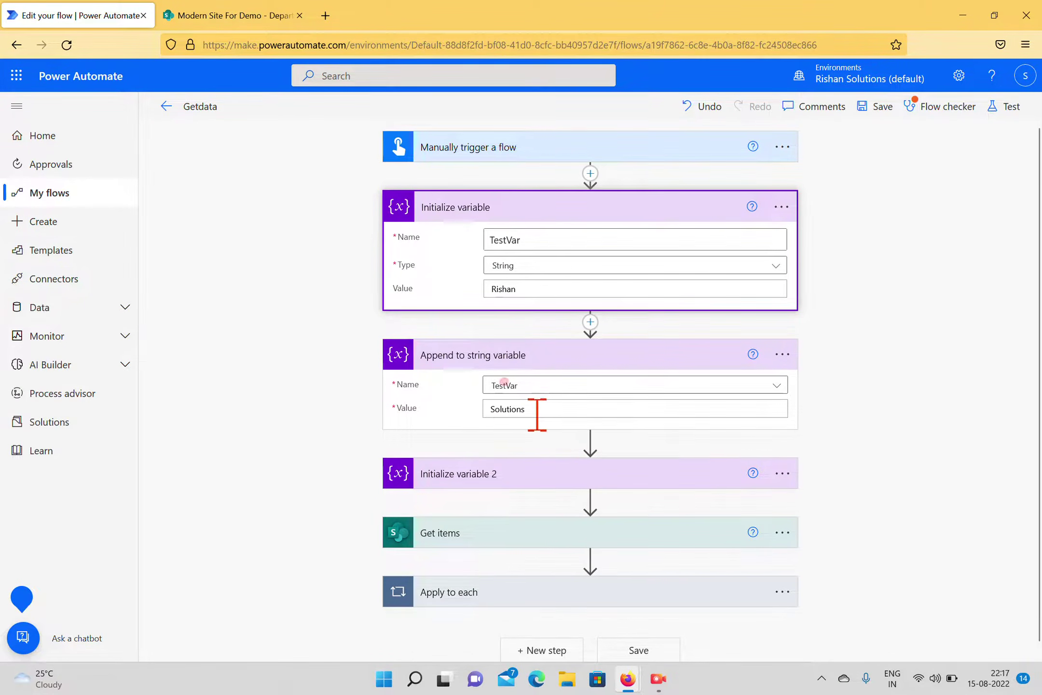
{"action": "left_click", "coordinate": [604, 424]}
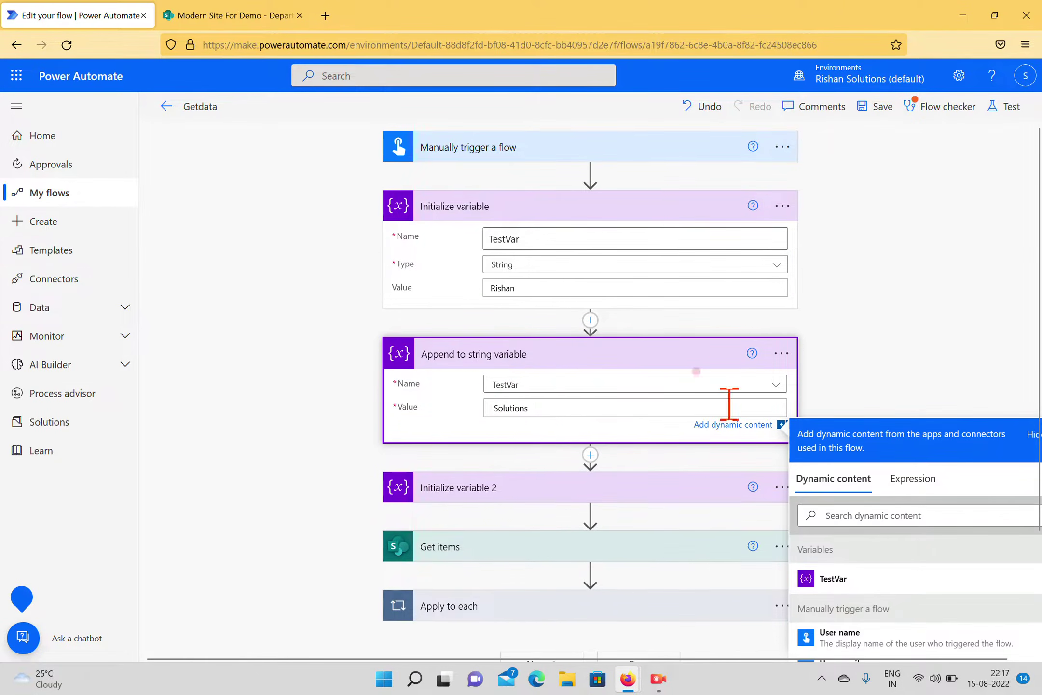
Step: Insert a Compose action between the first Initialize variable and the Append to string variable action
{"action": "scroll", "coordinate": [728, 402], "scroll_direction": "down", "scroll_amount": 3}
{"action": "left_click", "coordinate": [590, 311]}
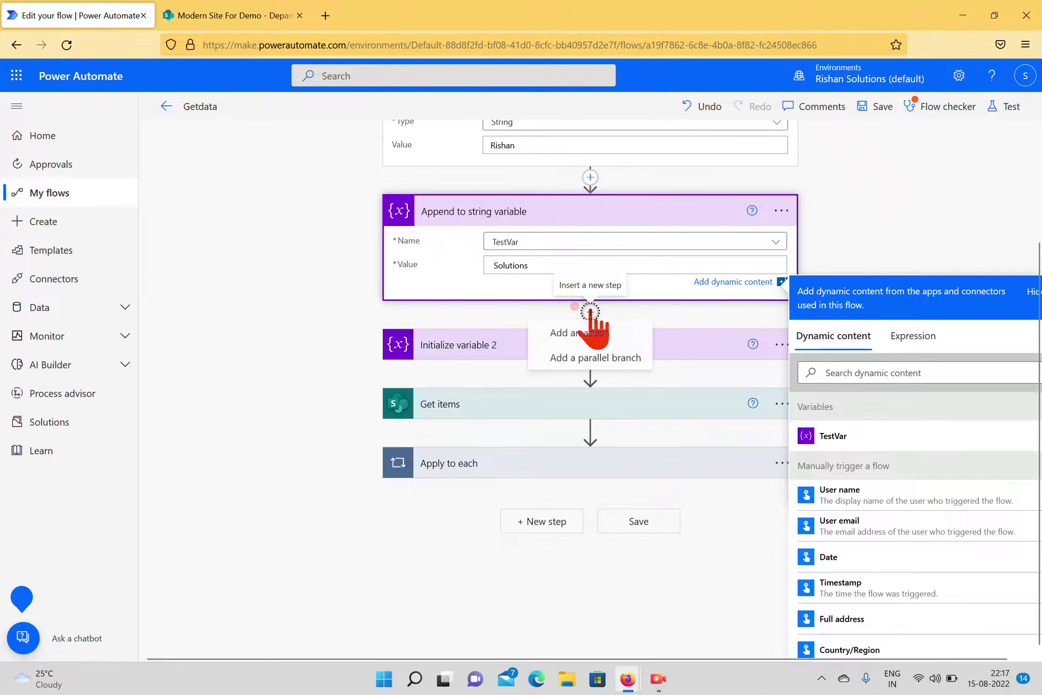
{"action": "scroll", "coordinate": [610, 359], "scroll_direction": "up", "scroll_amount": 3}
{"action": "left_click", "coordinate": [590, 308]}
{"action": "left_click", "coordinate": [578, 330]}
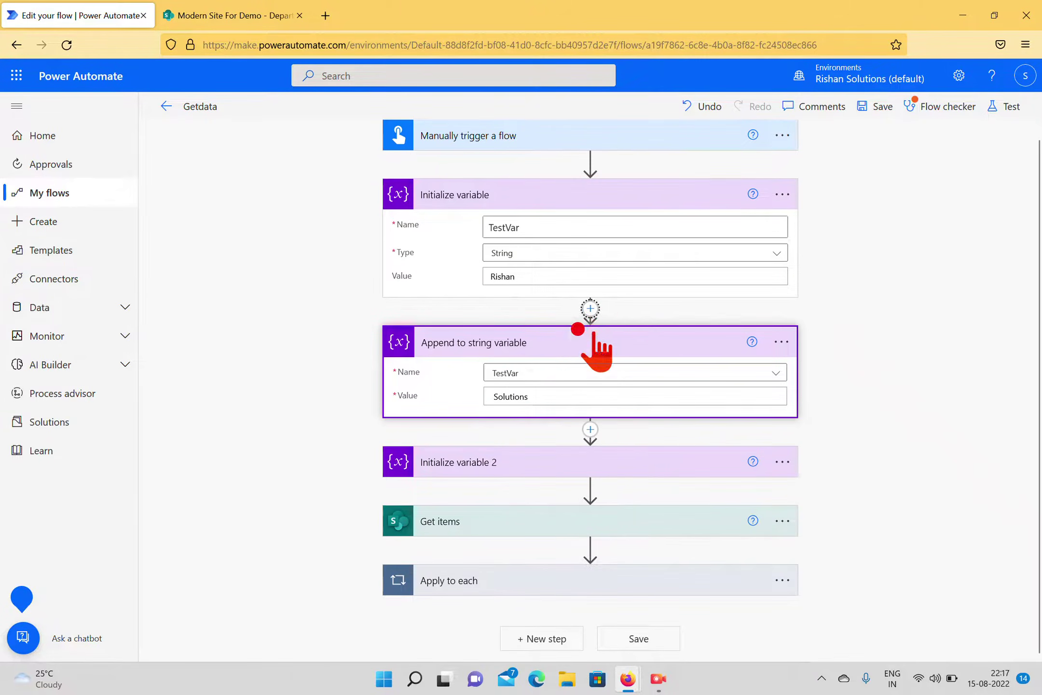
{"action": "type", "text": "Compose"}
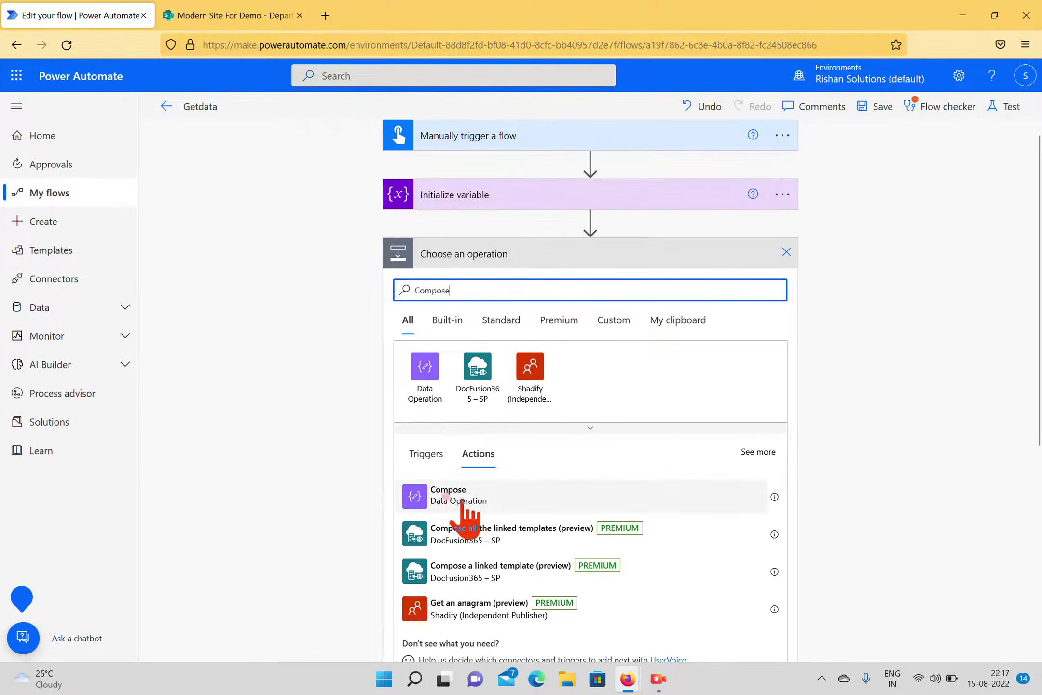
{"action": "left_click", "coordinate": [461, 499]}
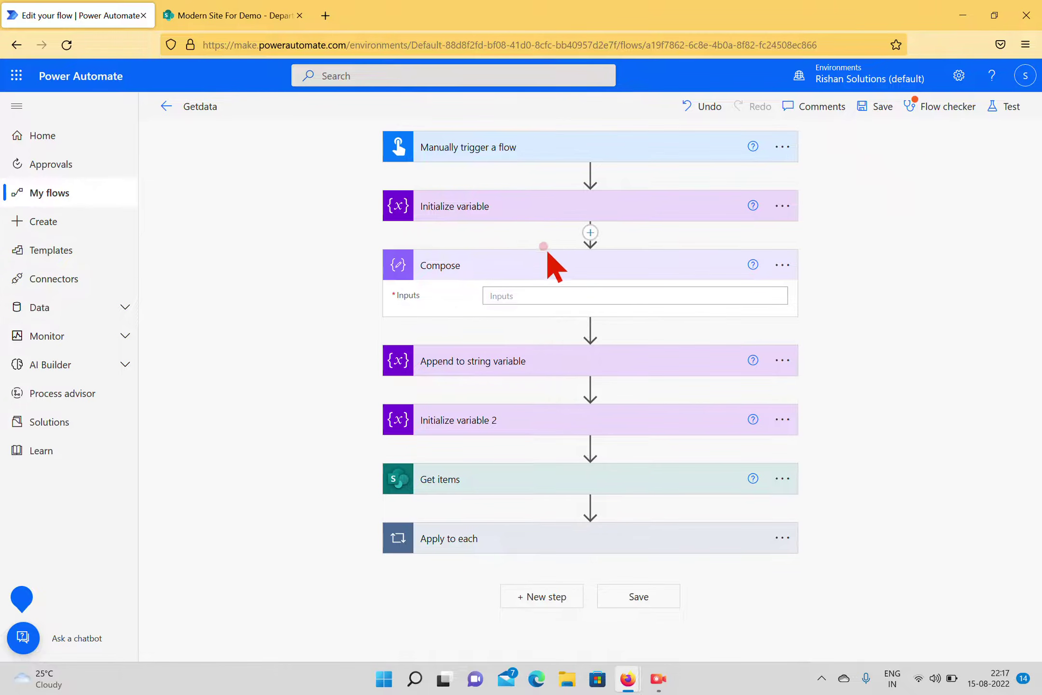
Step: Move the Append to string variable action above Compose and set Compose's Inputs to the TestVar variable
{"action": "left_click_drag", "start_coordinate": [558, 375], "coordinate": [583, 236]}
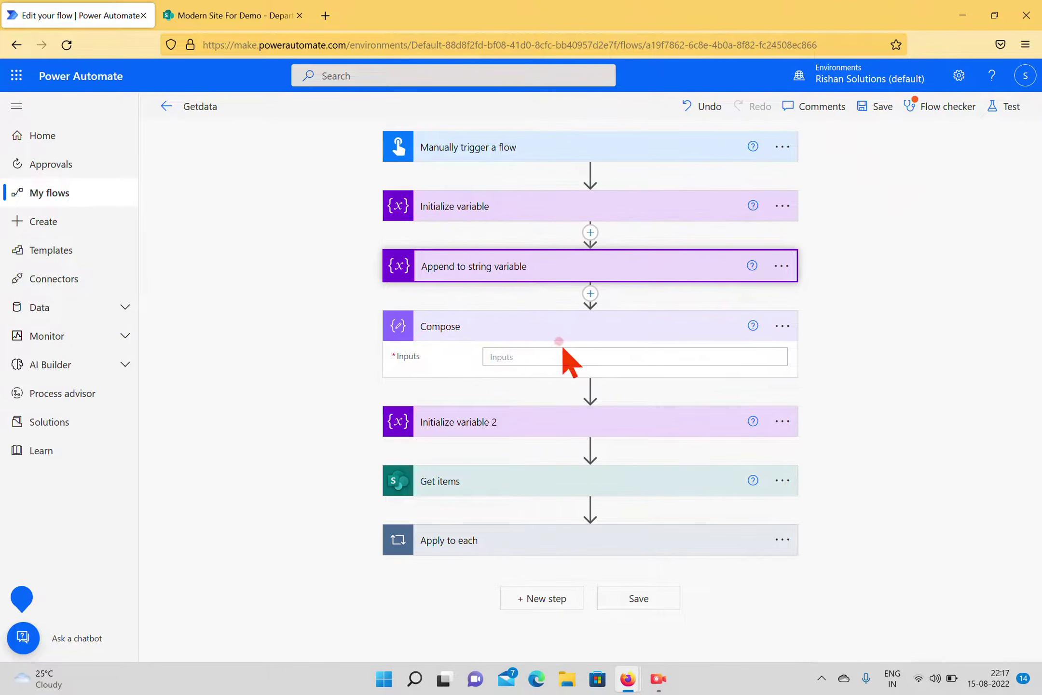
{"action": "left_click", "coordinate": [897, 534]}
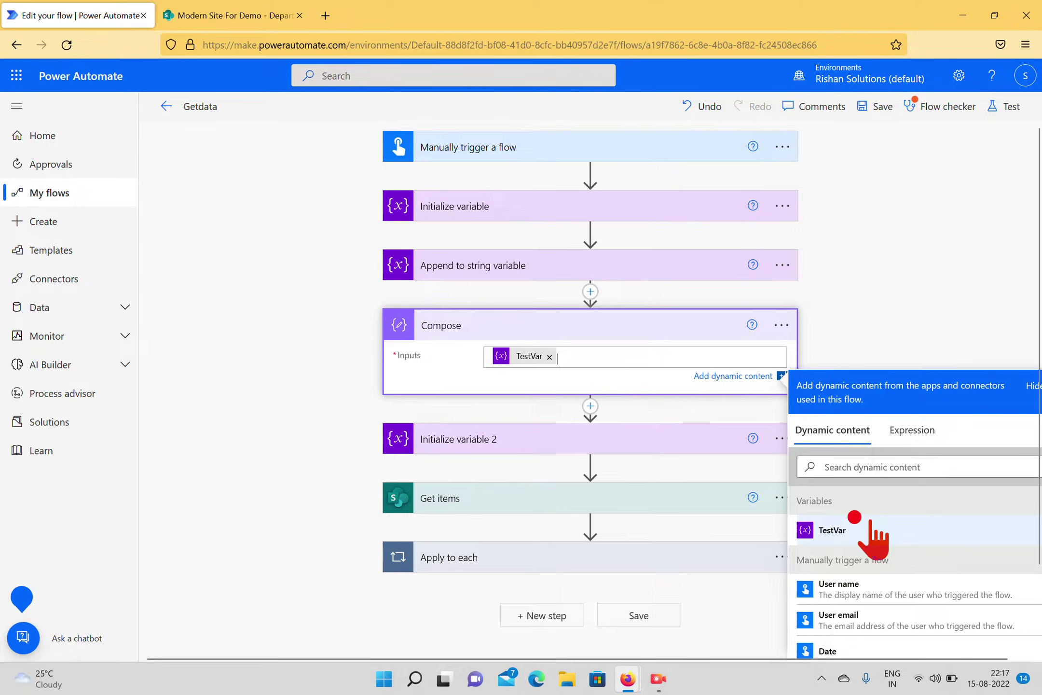
{"action": "left_click", "coordinate": [910, 231]}
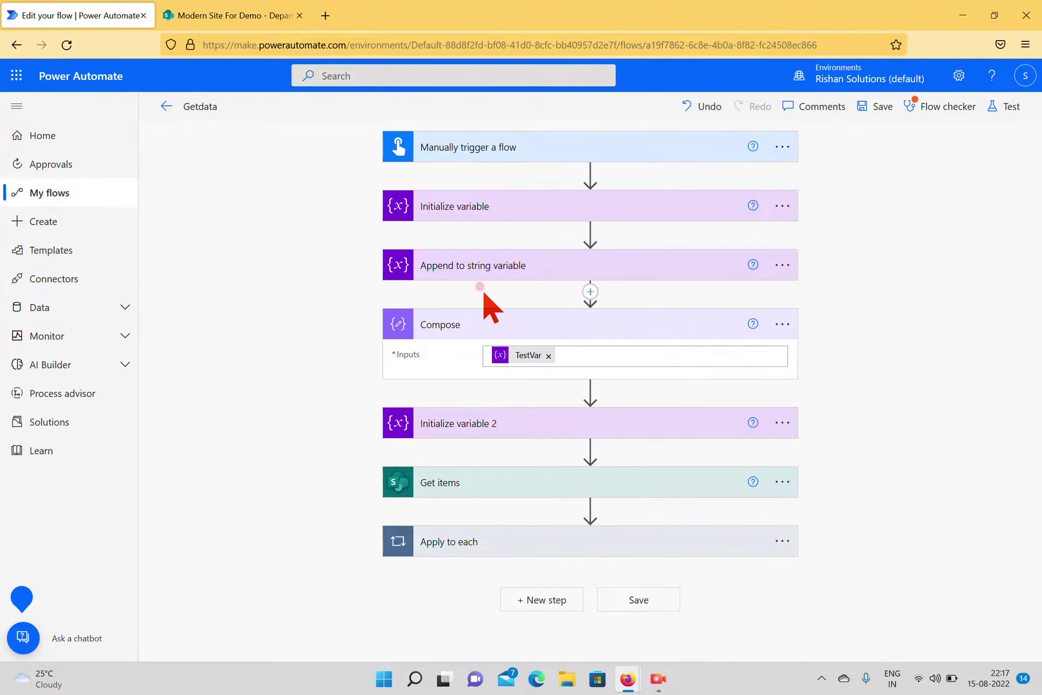
Step: Expand the first Initialize variable and the Append to string variable actions to review their TestVar settings
{"action": "left_click", "coordinate": [506, 208]}
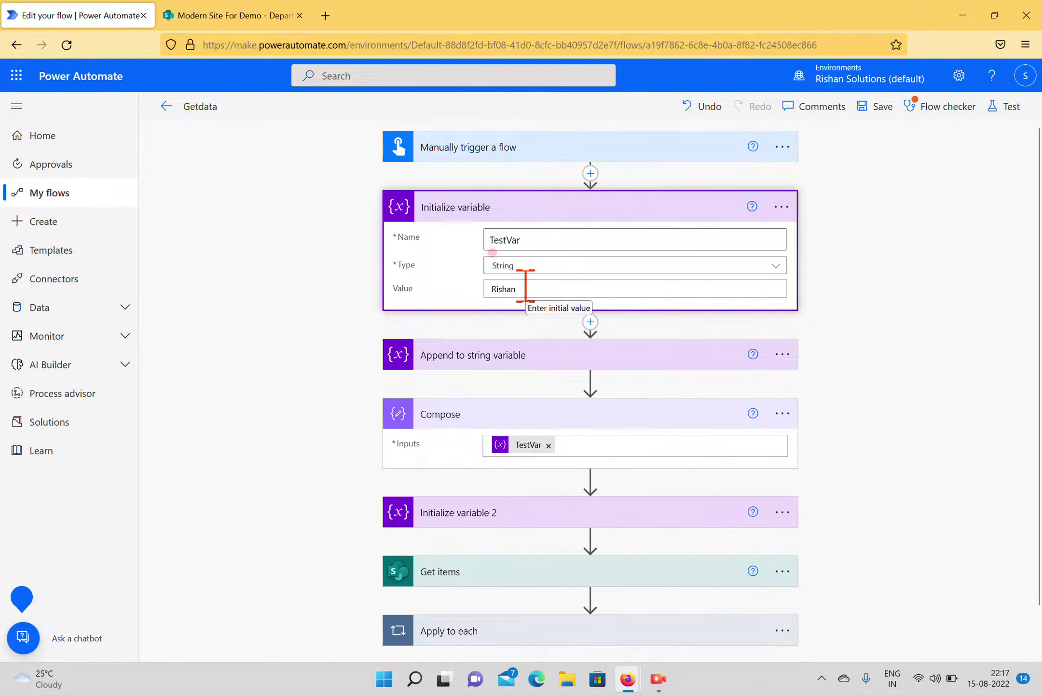
{"action": "left_click", "coordinate": [525, 357]}
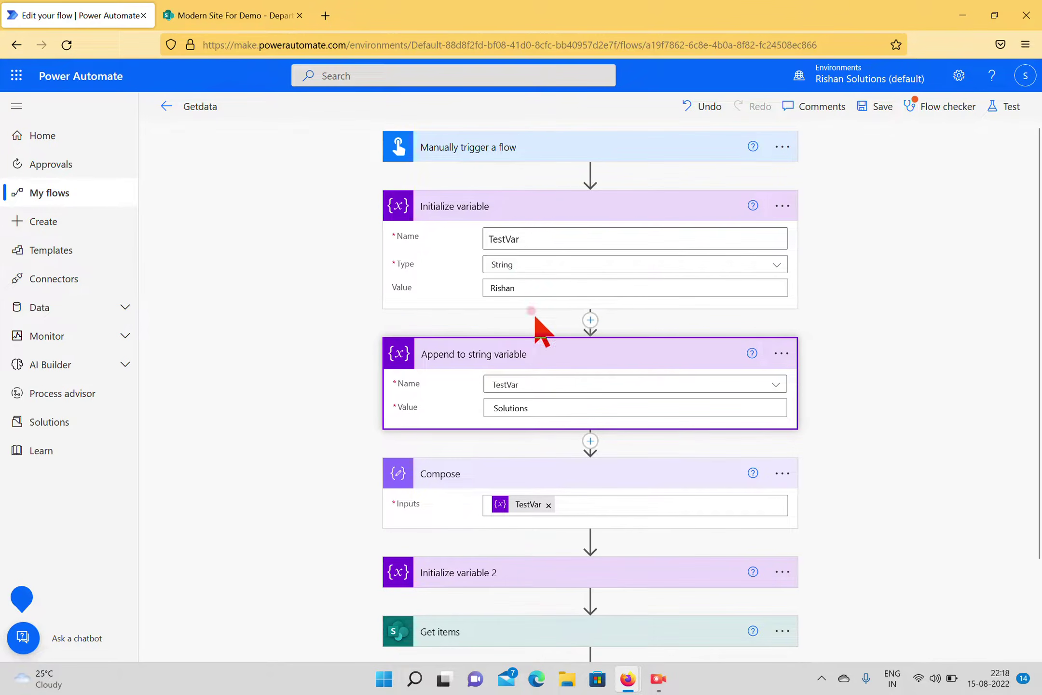
{"action": "scroll", "coordinate": [583, 490], "scroll_direction": "down", "scroll_amount": 2}
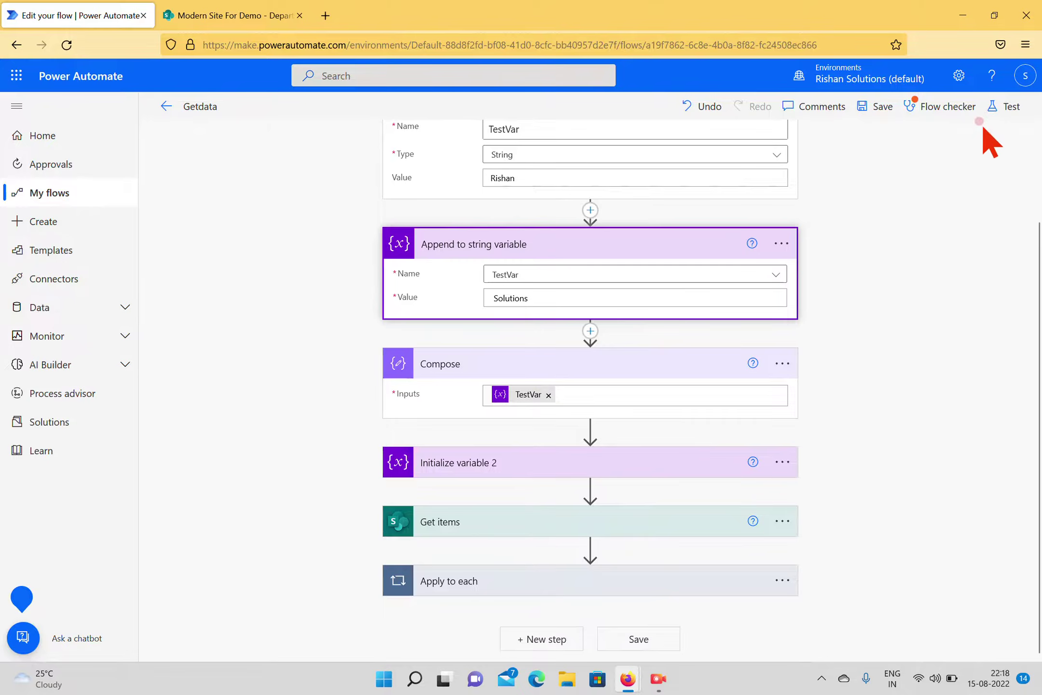
Step: Save the Getdata flow and run a manual test of it
{"action": "left_click", "coordinate": [1001, 109]}
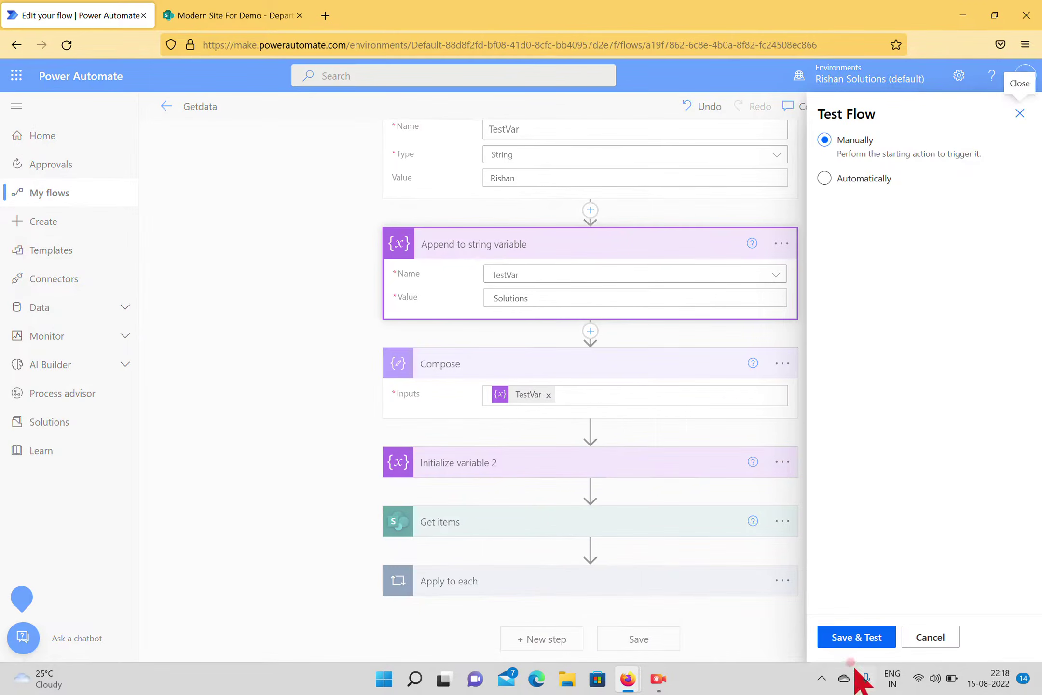
{"action": "left_click", "coordinate": [834, 636]}
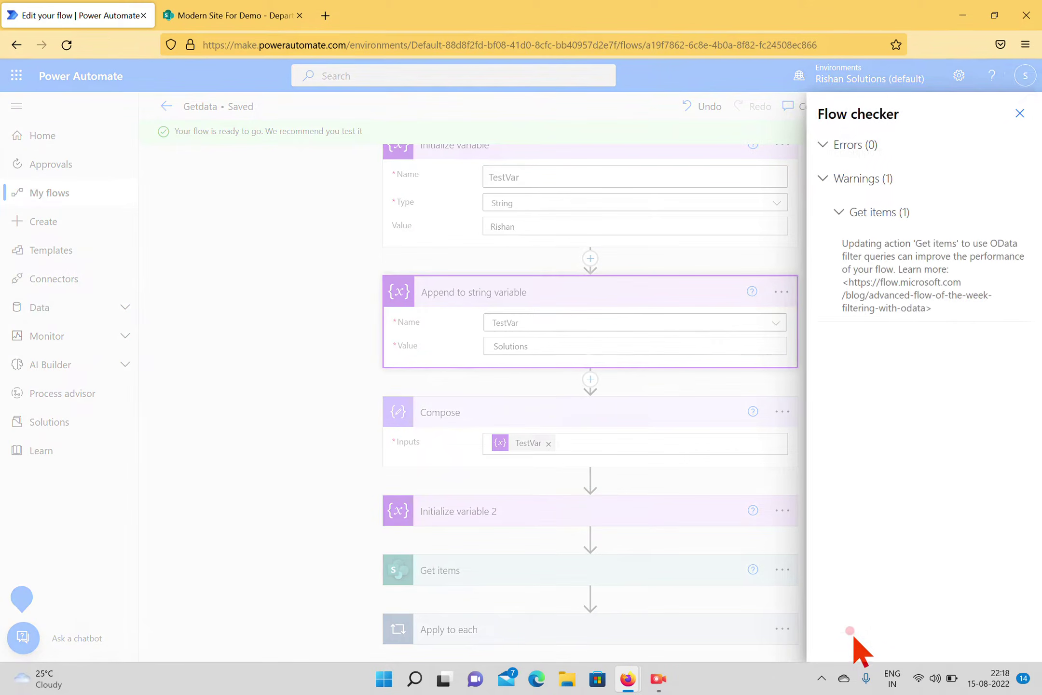
{"action": "left_click", "coordinate": [1019, 114]}
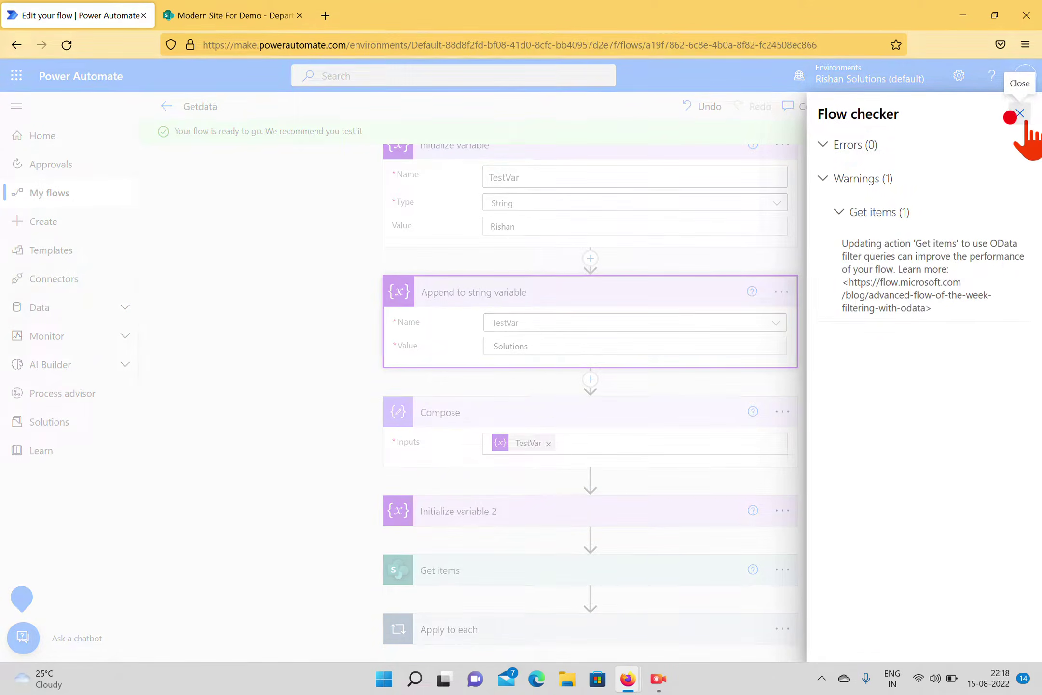
{"action": "left_click", "coordinate": [842, 634]}
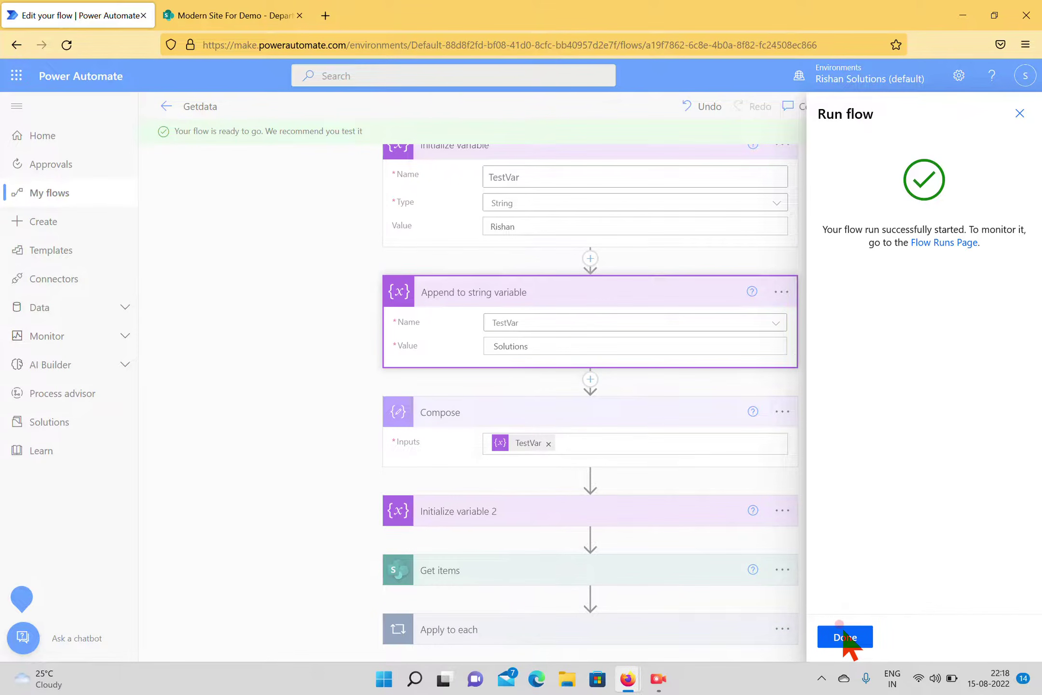
{"action": "left_click", "coordinate": [845, 637]}
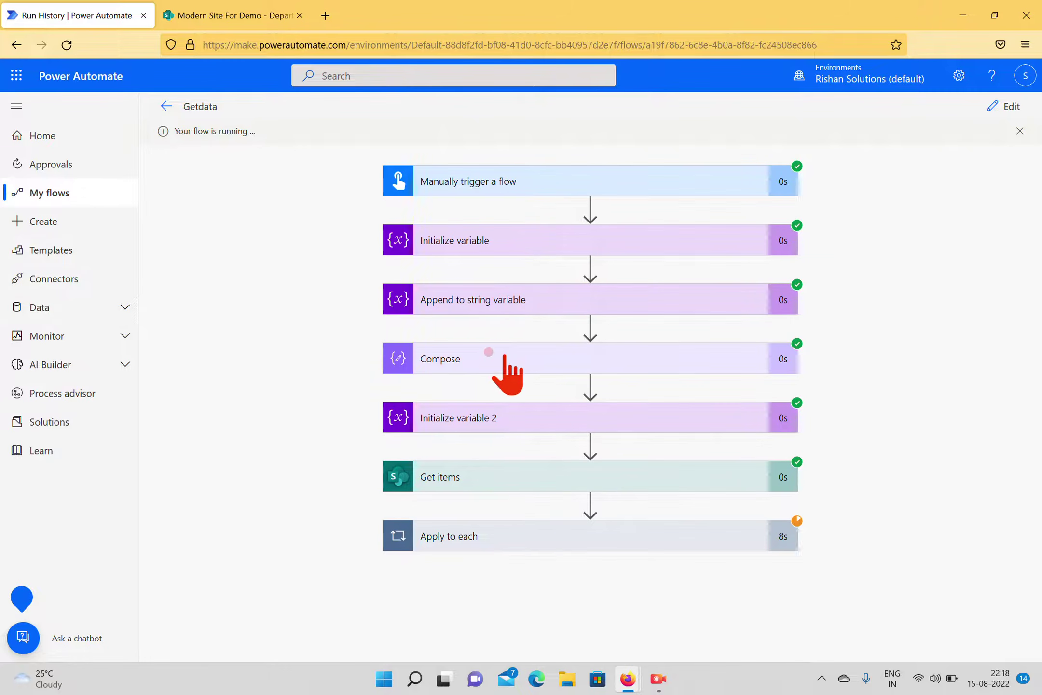
Step: Expand Compose, Initialize variable and Append to string variable in the run results to inspect their inputs and outputs
{"action": "left_click", "coordinate": [512, 354]}
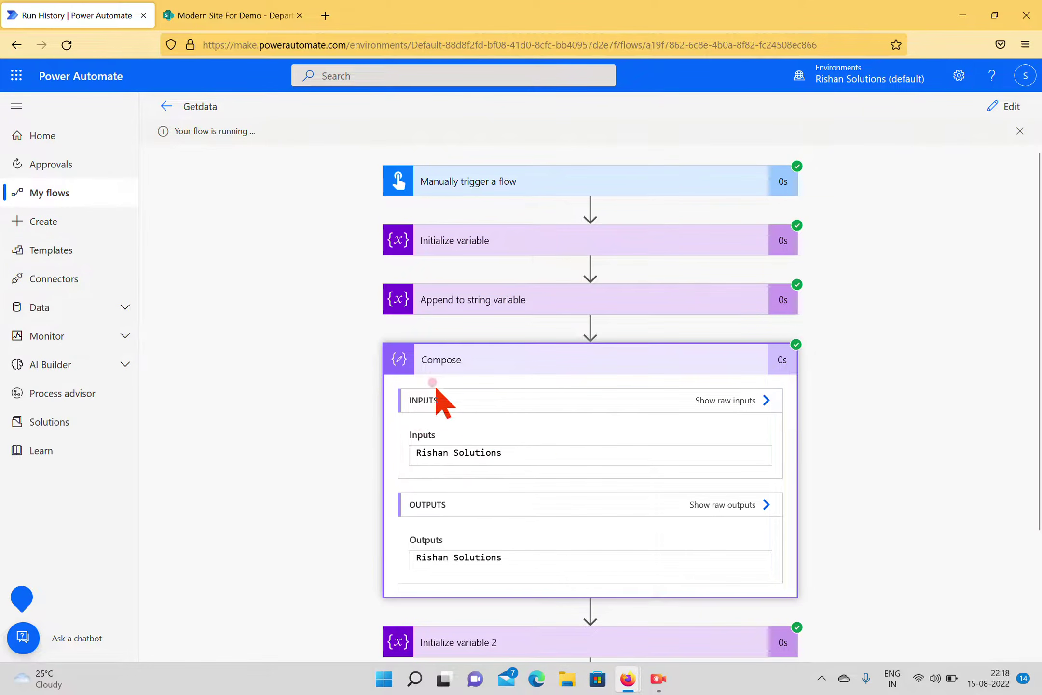
{"action": "left_click_drag", "start_coordinate": [514, 557], "coordinate": [379, 559]}
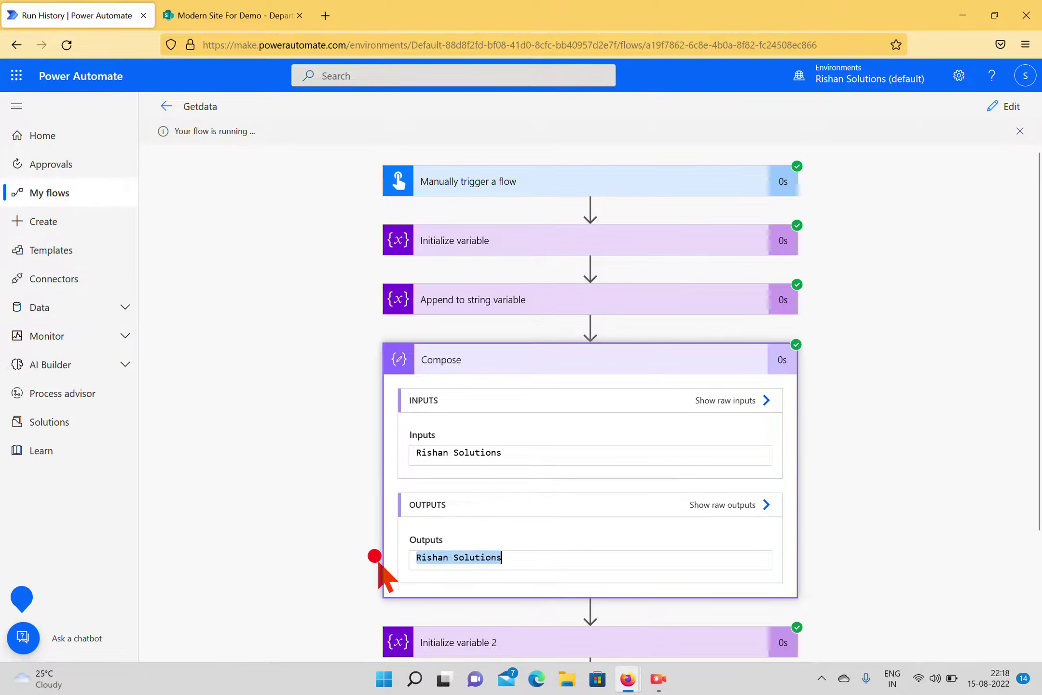
{"action": "left_click", "coordinate": [507, 236]}
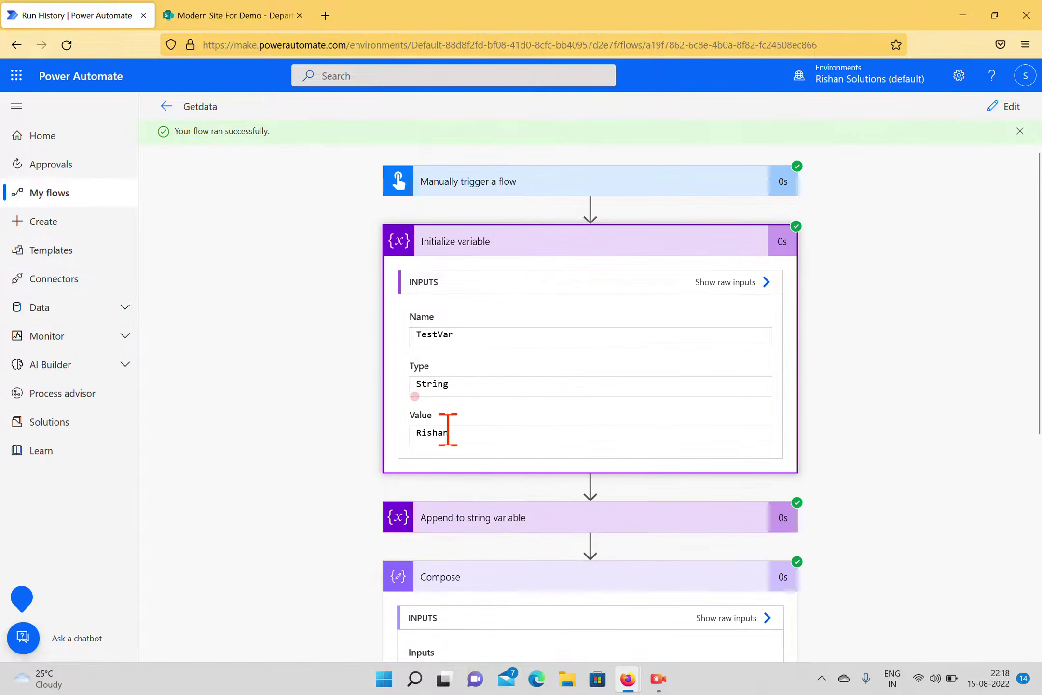
{"action": "scroll", "coordinate": [523, 435], "scroll_direction": "down", "scroll_amount": 3}
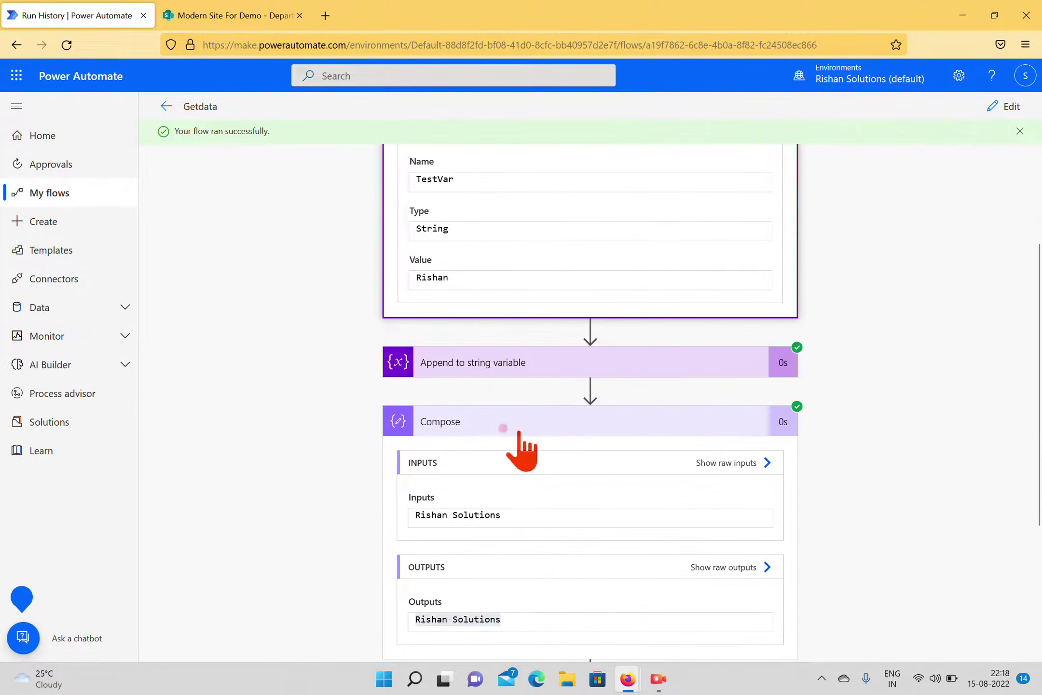
{"action": "left_click", "coordinate": [509, 365]}
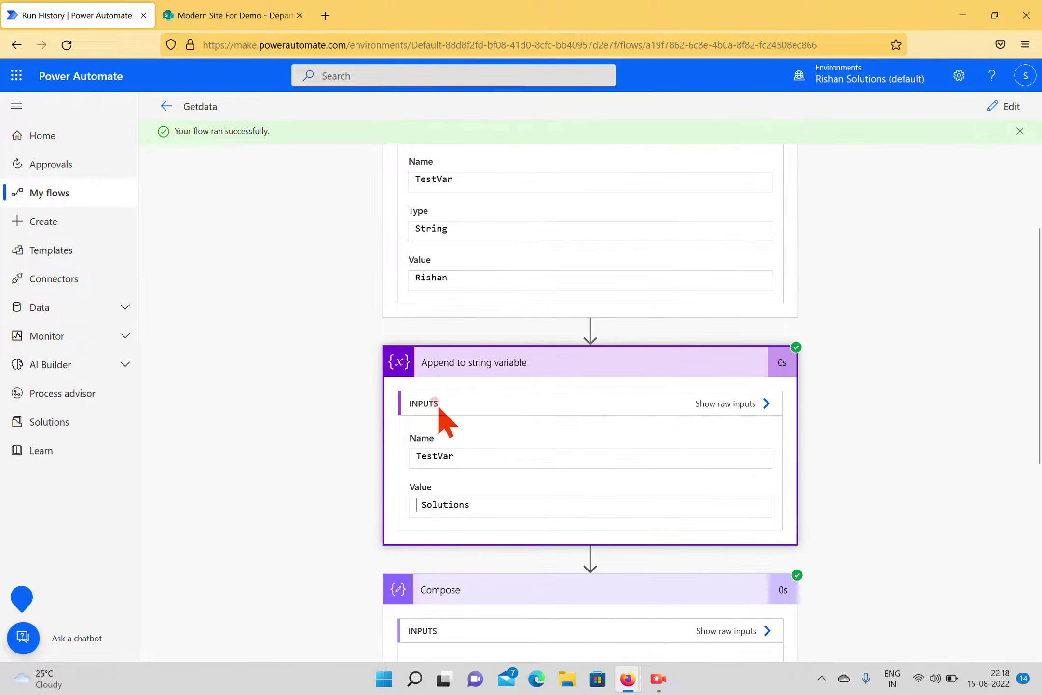
{"action": "left_click_drag", "start_coordinate": [475, 512], "coordinate": [417, 506]}
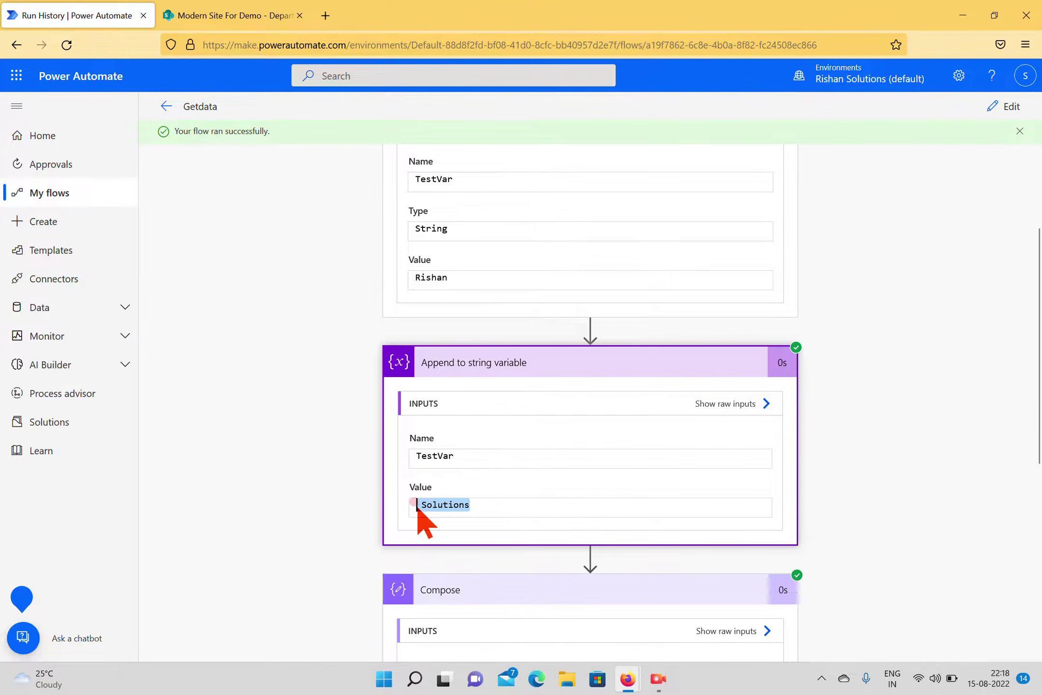
Step: Compare Compose's value in the run results with TestVar's initial value and the appended value
{"action": "scroll", "coordinate": [484, 509], "scroll_direction": "down", "scroll_amount": 8}
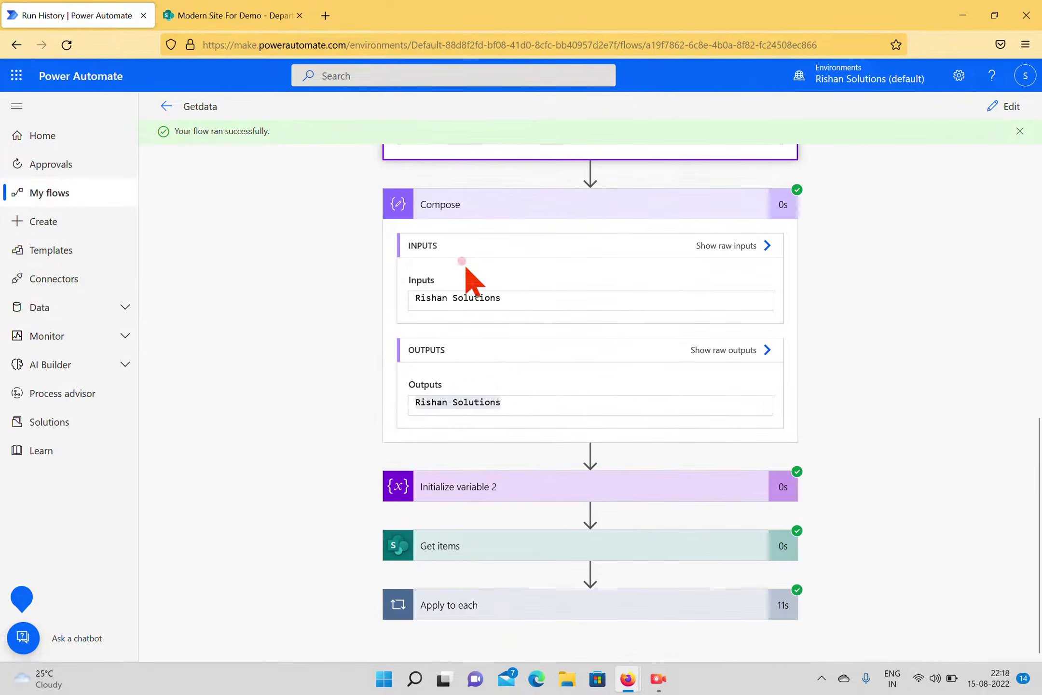
{"action": "scroll", "coordinate": [593, 407], "scroll_direction": "up", "scroll_amount": 5}
{"action": "scroll", "coordinate": [539, 446], "scroll_direction": "down", "scroll_amount": 5}
{"action": "scroll", "coordinate": [623, 449], "scroll_direction": "up", "scroll_amount": 3}
{"action": "scroll", "coordinate": [612, 330], "scroll_direction": "down", "scroll_amount": 3}
{"action": "left_click_drag", "start_coordinate": [524, 305], "coordinate": [332, 295]}
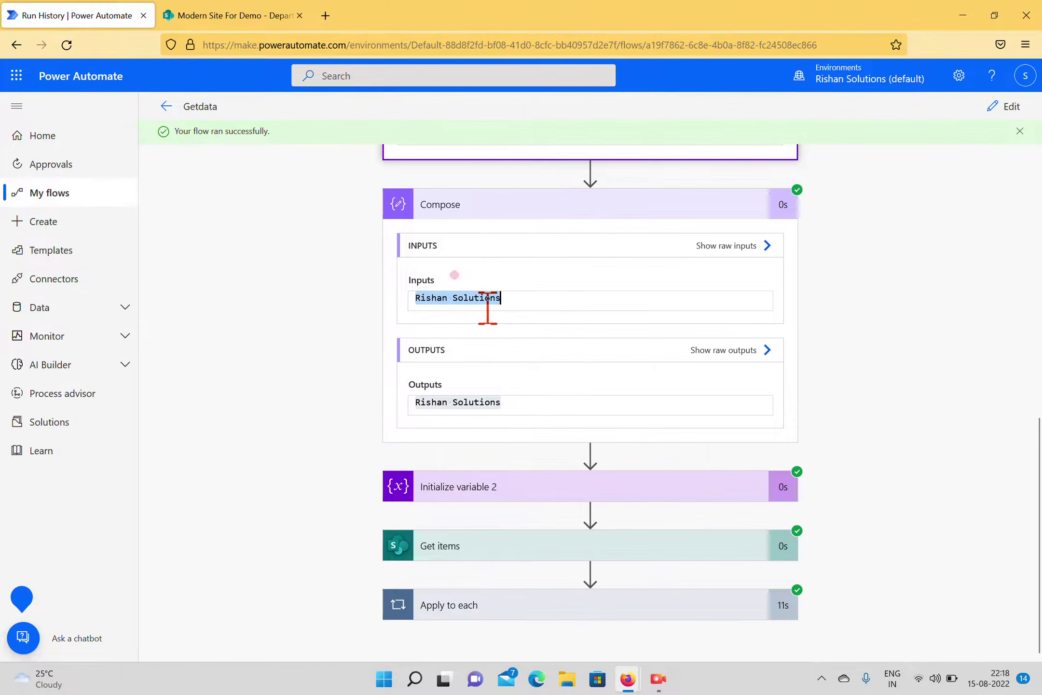
{"action": "scroll", "coordinate": [509, 341], "scroll_direction": "up", "scroll_amount": 10}
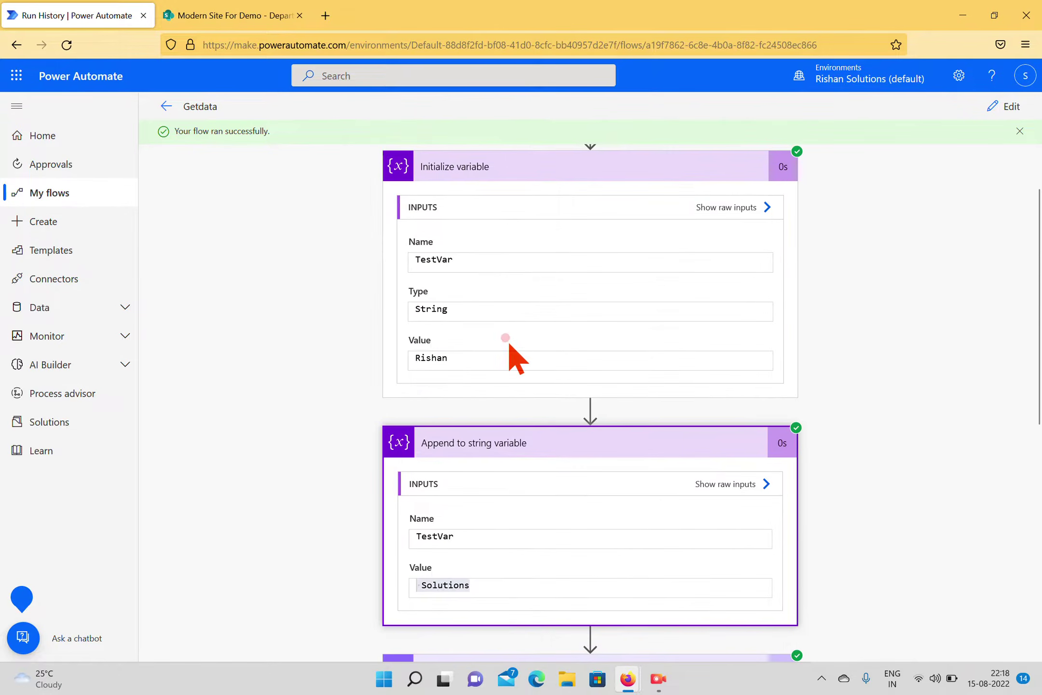
{"action": "left_click_drag", "start_coordinate": [485, 356], "coordinate": [390, 359]}
{"action": "scroll", "coordinate": [531, 372], "scroll_direction": "down", "scroll_amount": 3}
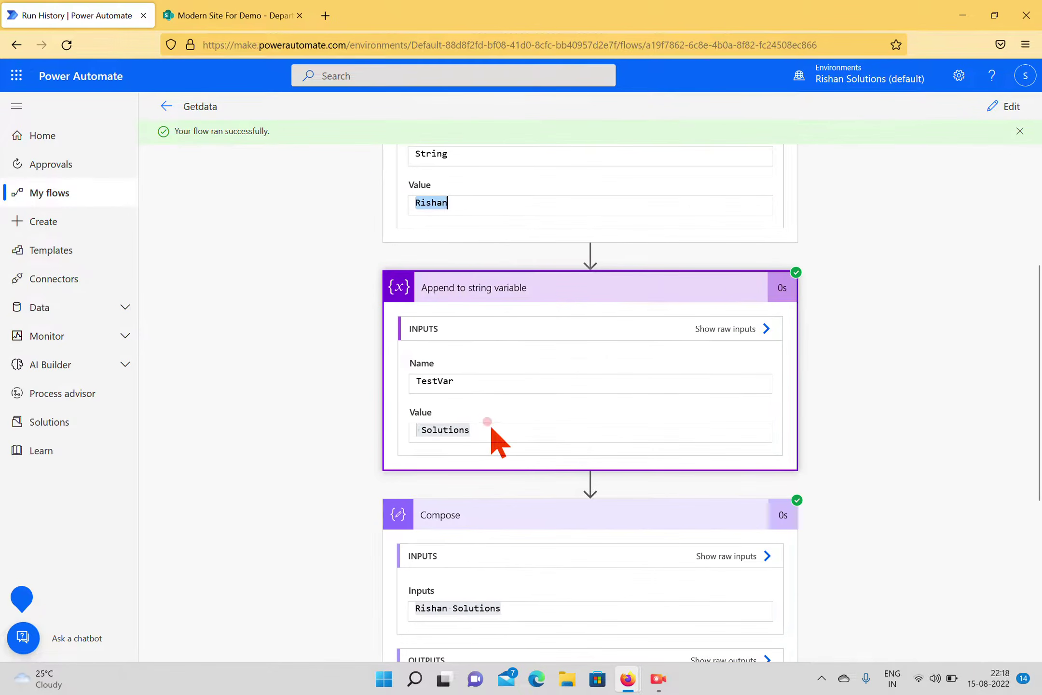
{"action": "left_click_drag", "start_coordinate": [488, 424], "coordinate": [427, 419]}
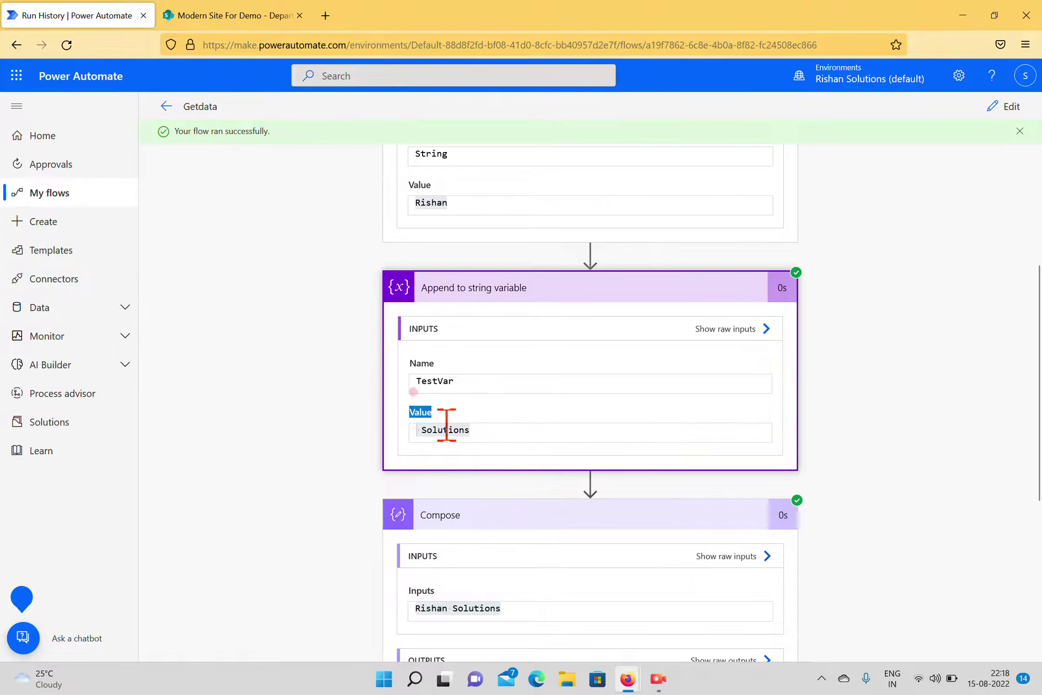
{"action": "left_click", "coordinate": [950, 426]}
{"action": "scroll", "coordinate": [887, 453], "scroll_direction": "up", "scroll_amount": 3}
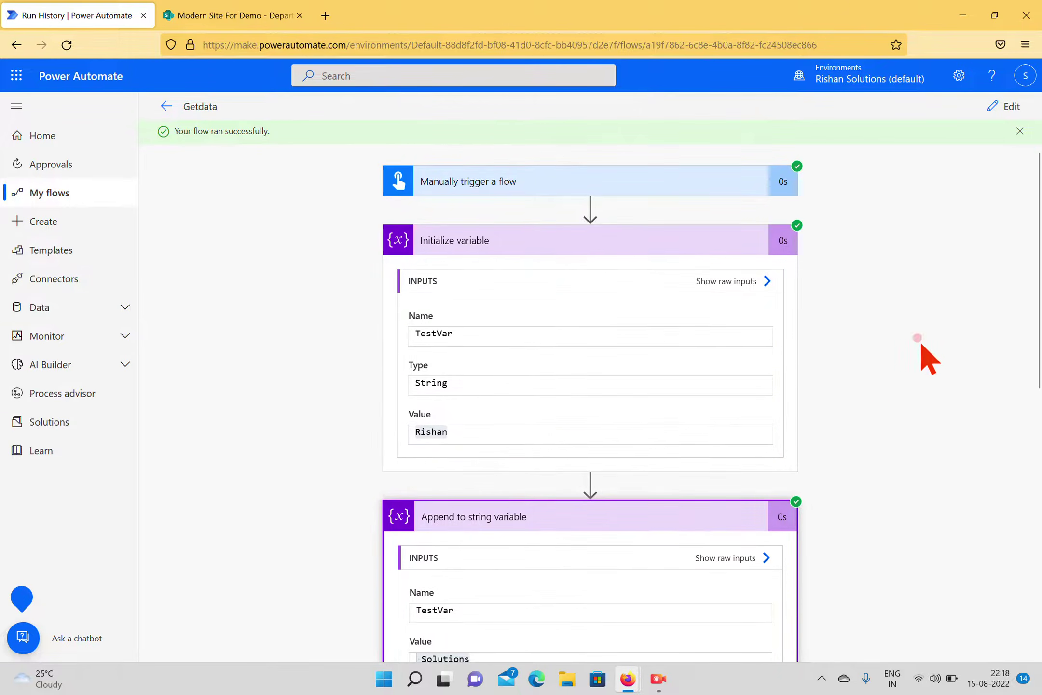
Step: Reopen the flow for editing and delete the Apply to each action
{"action": "left_click", "coordinate": [1004, 106]}
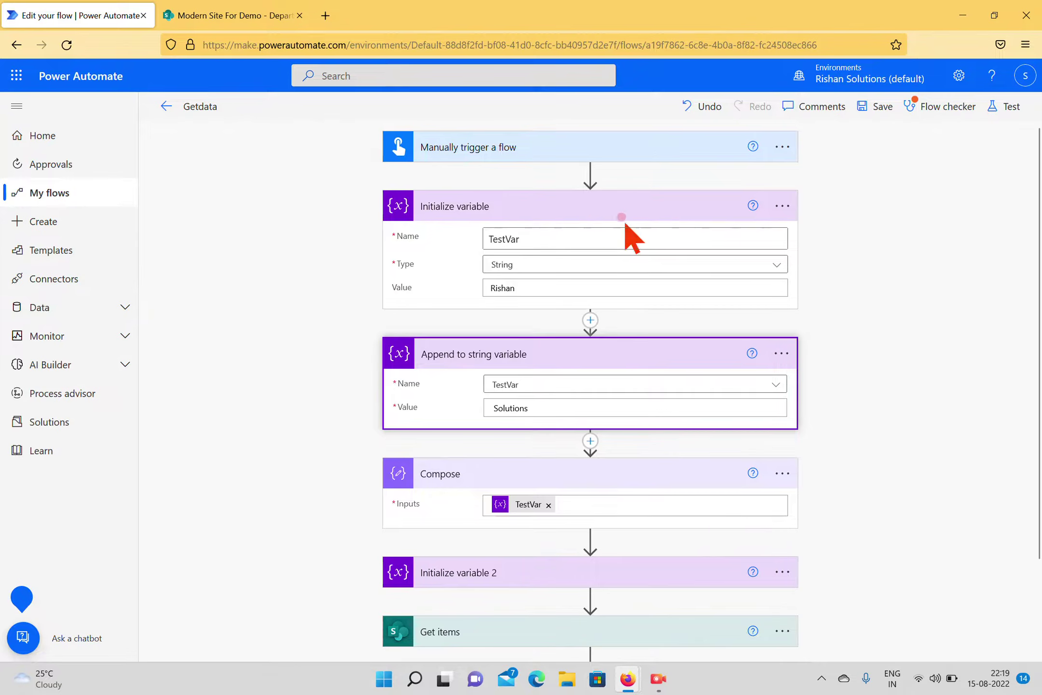
{"action": "scroll", "coordinate": [613, 333], "scroll_direction": "down", "scroll_amount": 3}
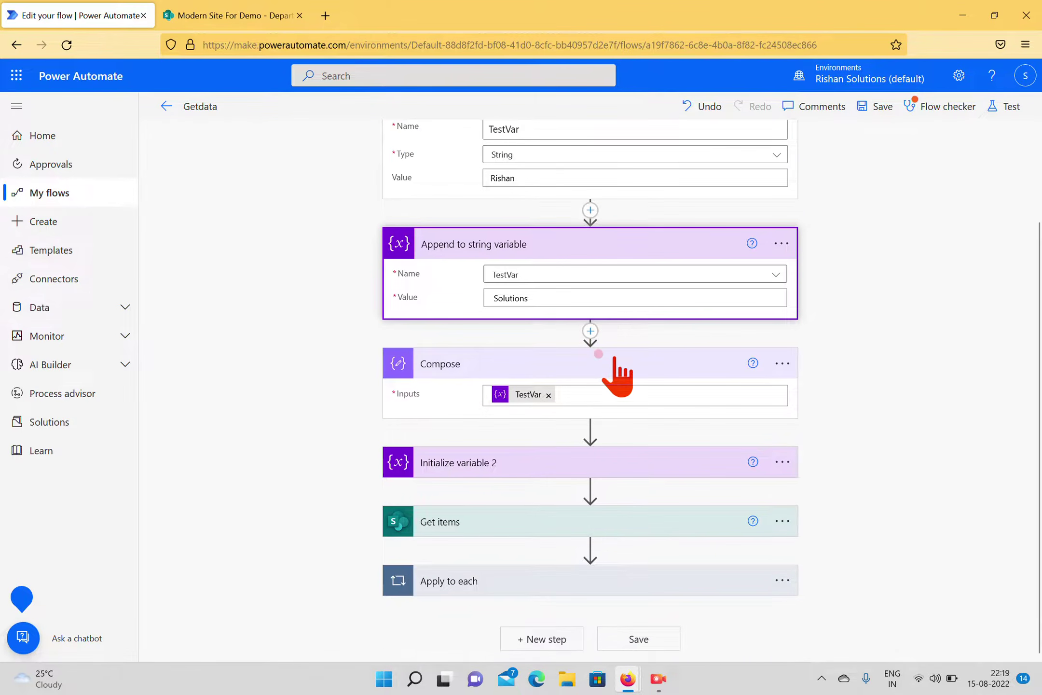
{"action": "left_click", "coordinate": [782, 581]}
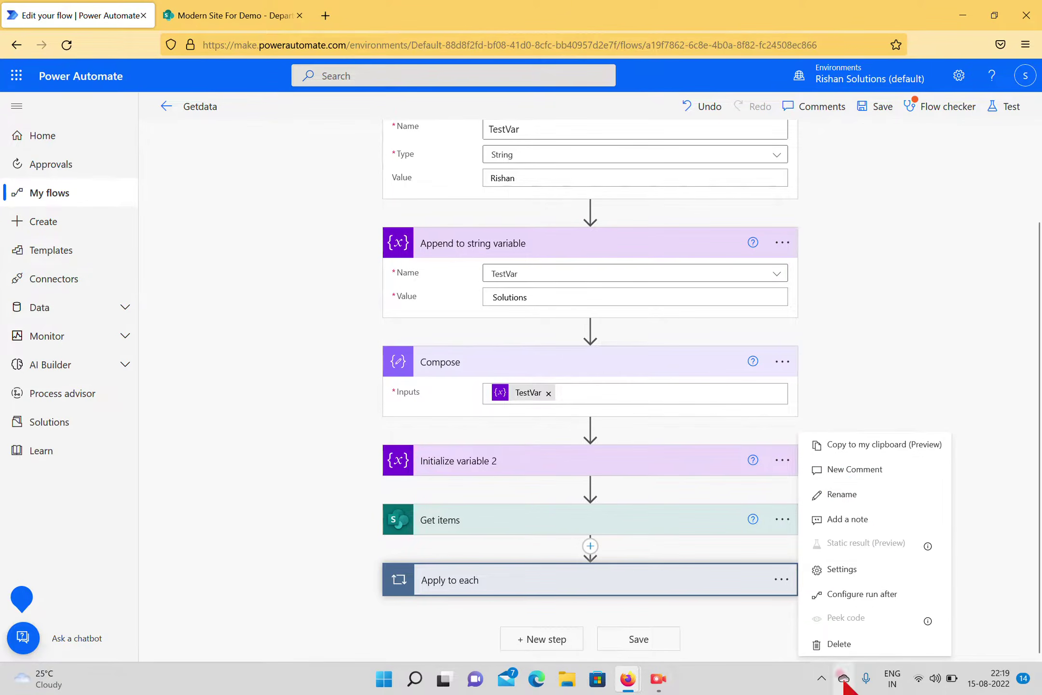
{"action": "left_click", "coordinate": [840, 645]}
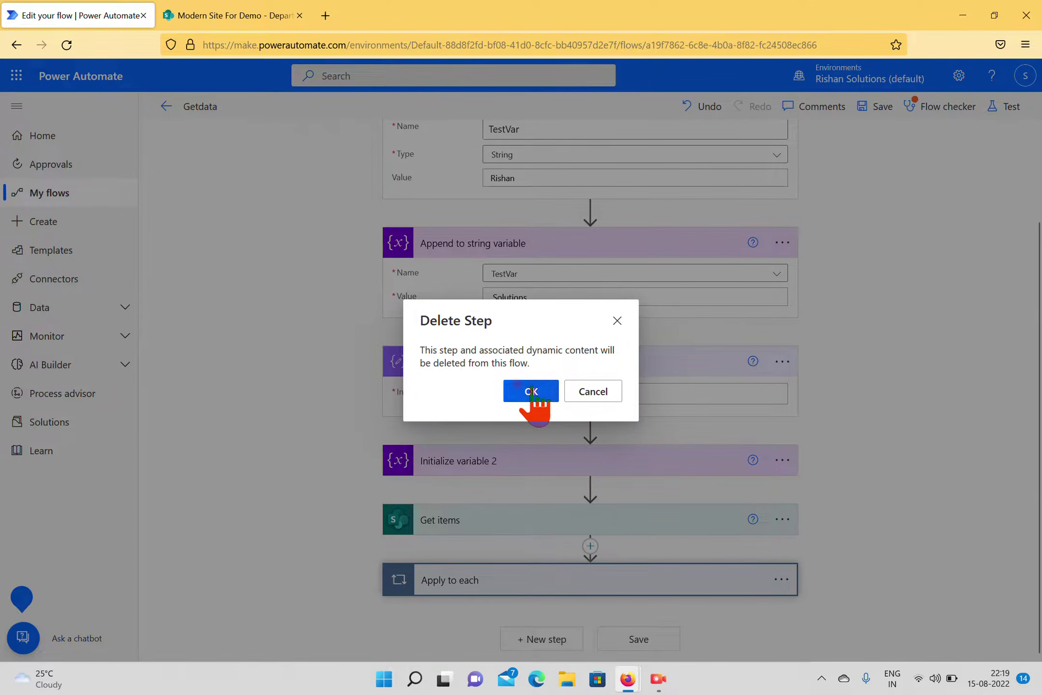
{"action": "left_click", "coordinate": [530, 391]}
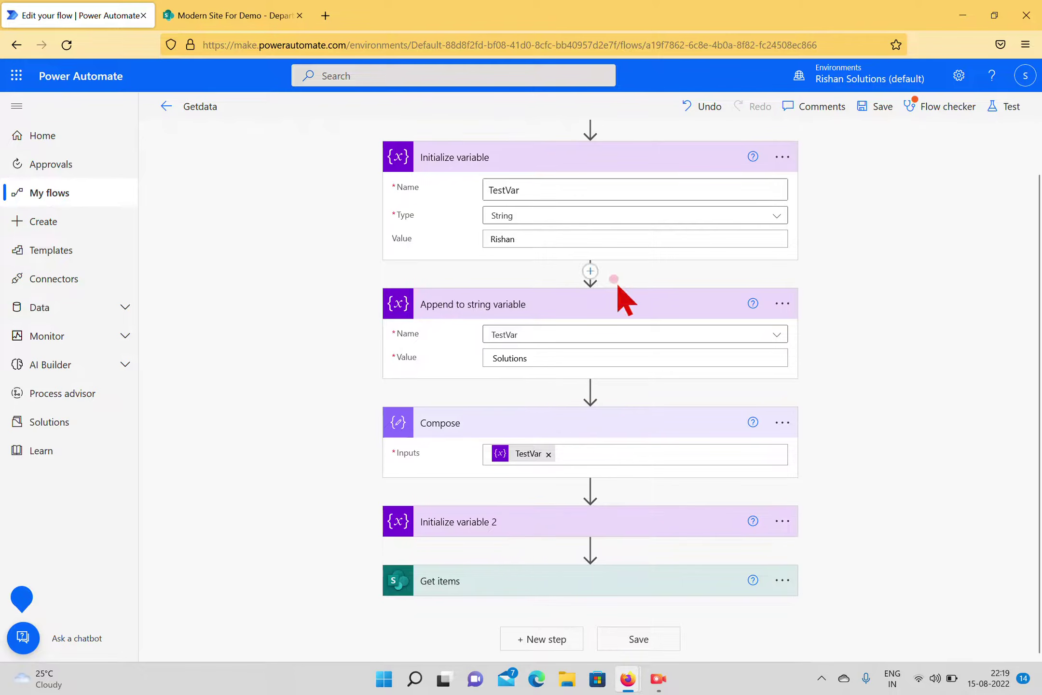
Step: Insert a new Initialize variable action directly after the manual trigger, searching the operations for variables
{"action": "scroll", "coordinate": [616, 281], "scroll_direction": "up", "scroll_amount": 1}
{"action": "left_click", "coordinate": [610, 209]}
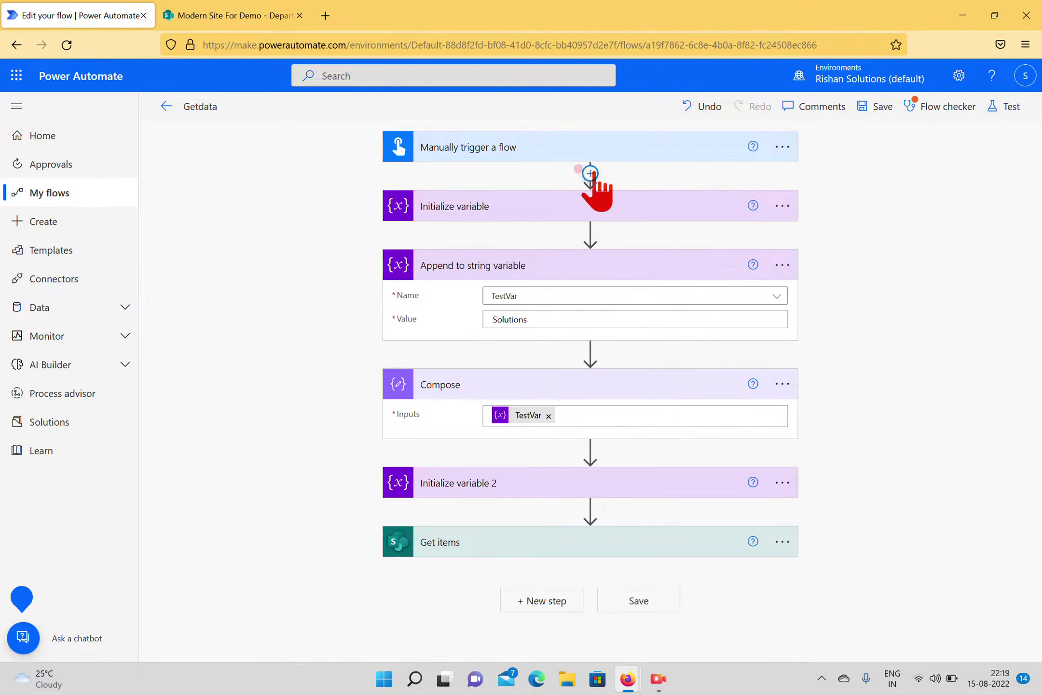
{"action": "left_click", "coordinate": [589, 173]}
{"action": "left_click", "coordinate": [600, 195]}
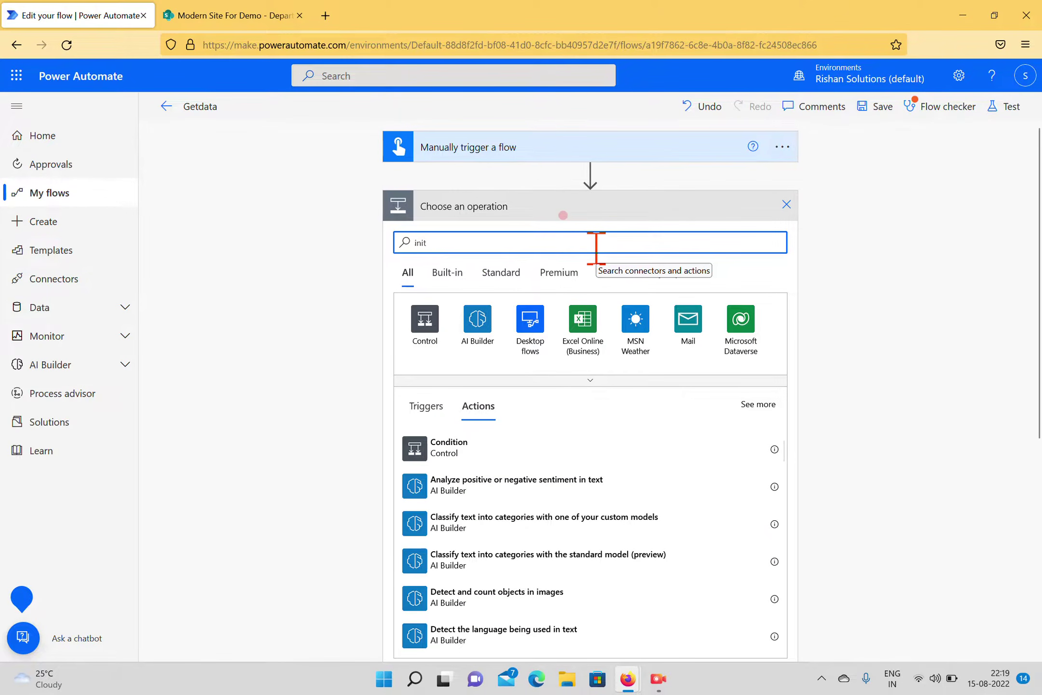
{"action": "key", "text": "BackSpace"}
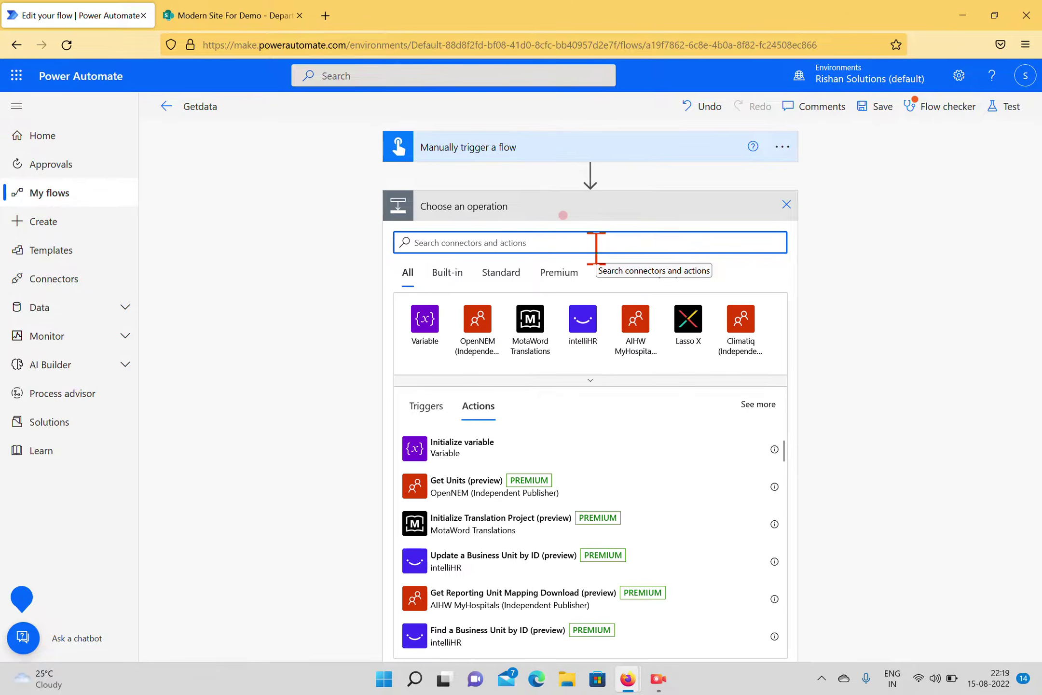
{"action": "type", "text": "variables"}
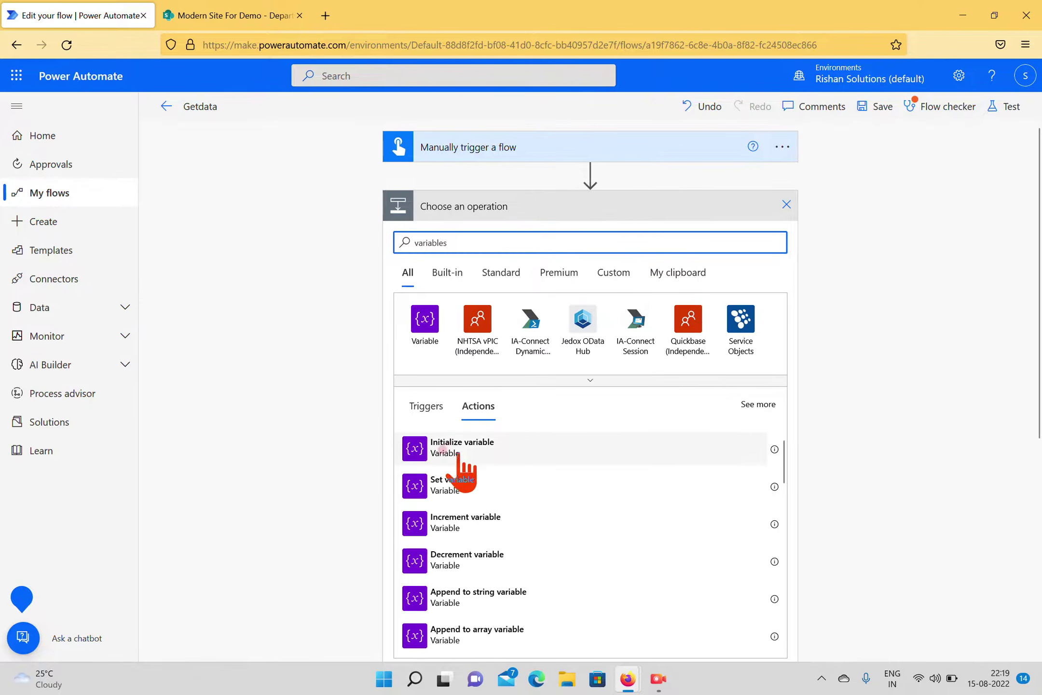
{"action": "left_click", "coordinate": [451, 441]}
Step: Name the new variable Numbers, set its type to Array and its value to ["One", "Two", "Three"]
{"action": "left_click", "coordinate": [603, 239]}
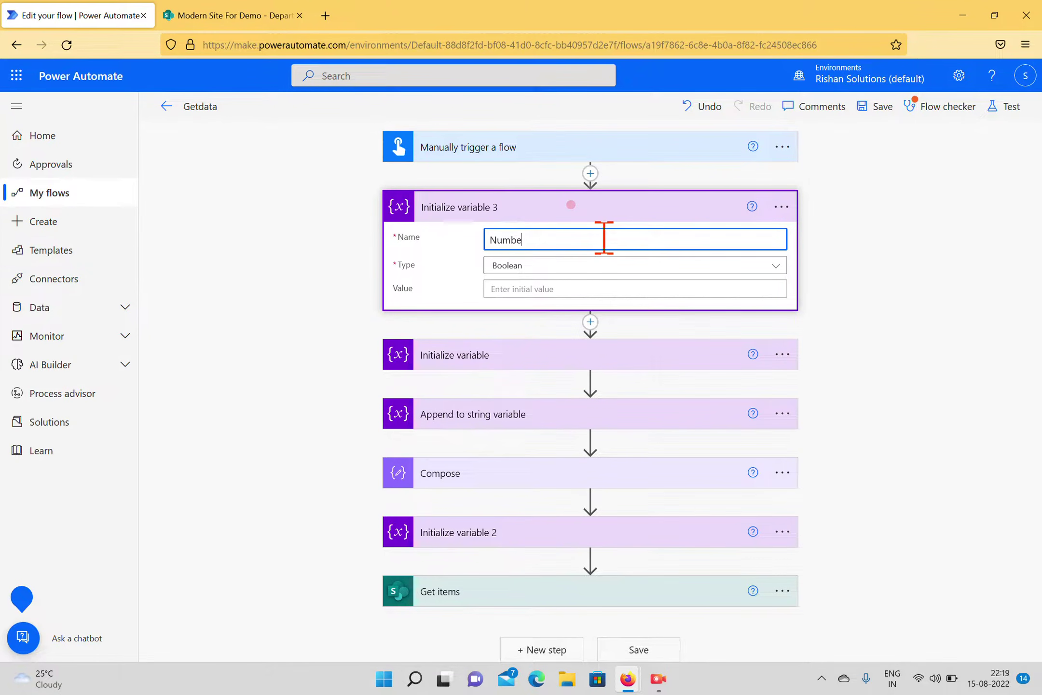
{"action": "left_click", "coordinate": [550, 265]}
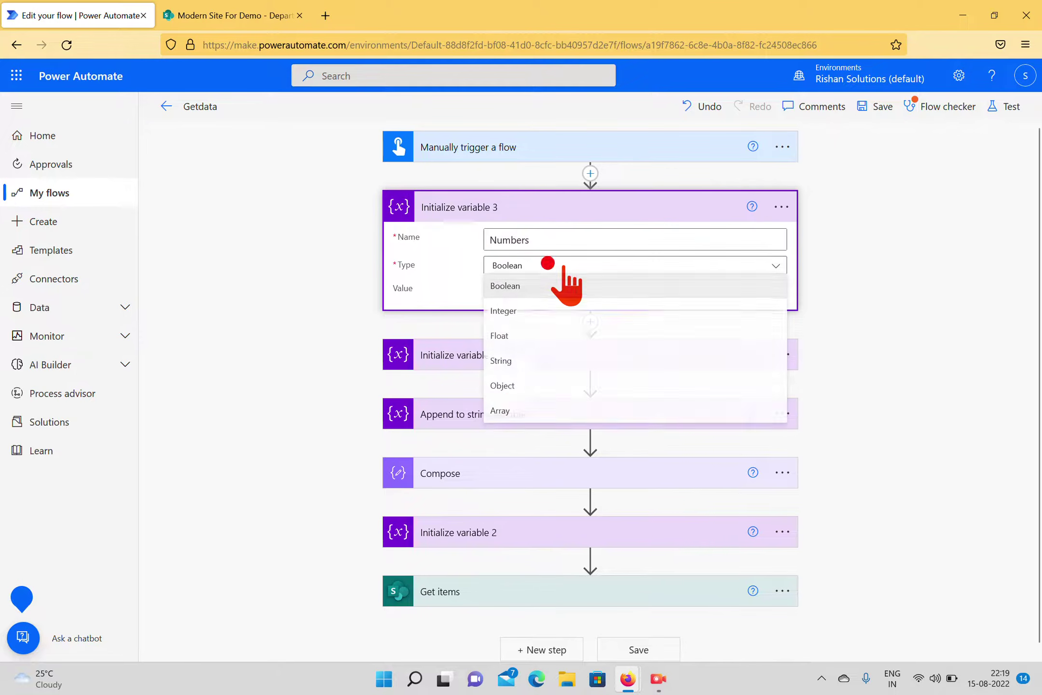
{"action": "left_click", "coordinate": [502, 411]}
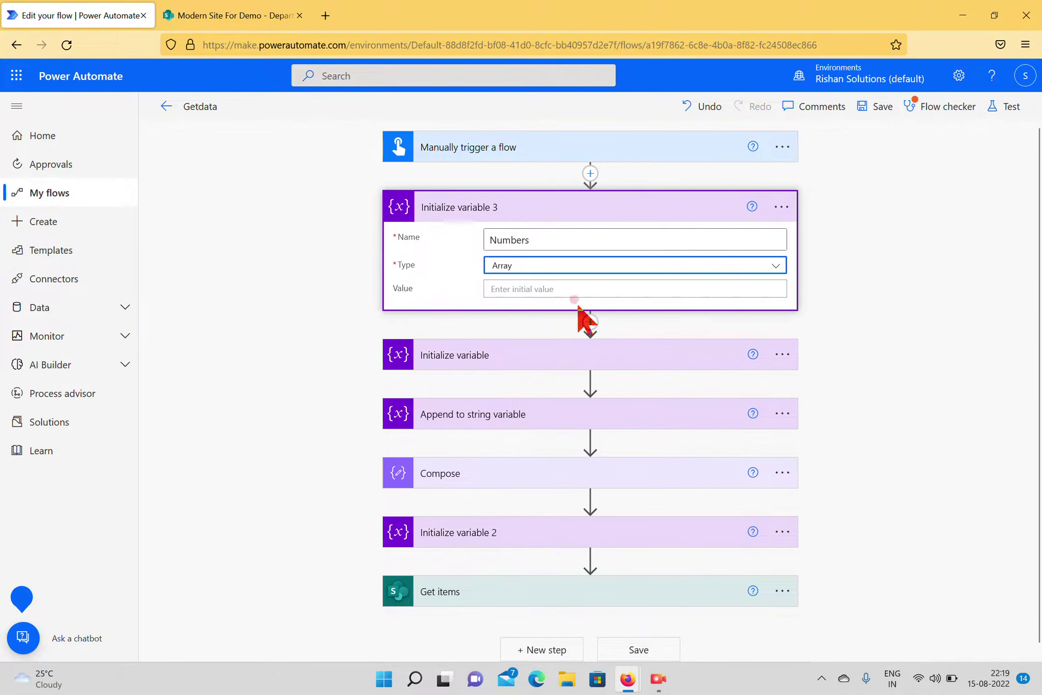
{"action": "left_click", "coordinate": [584, 285]}
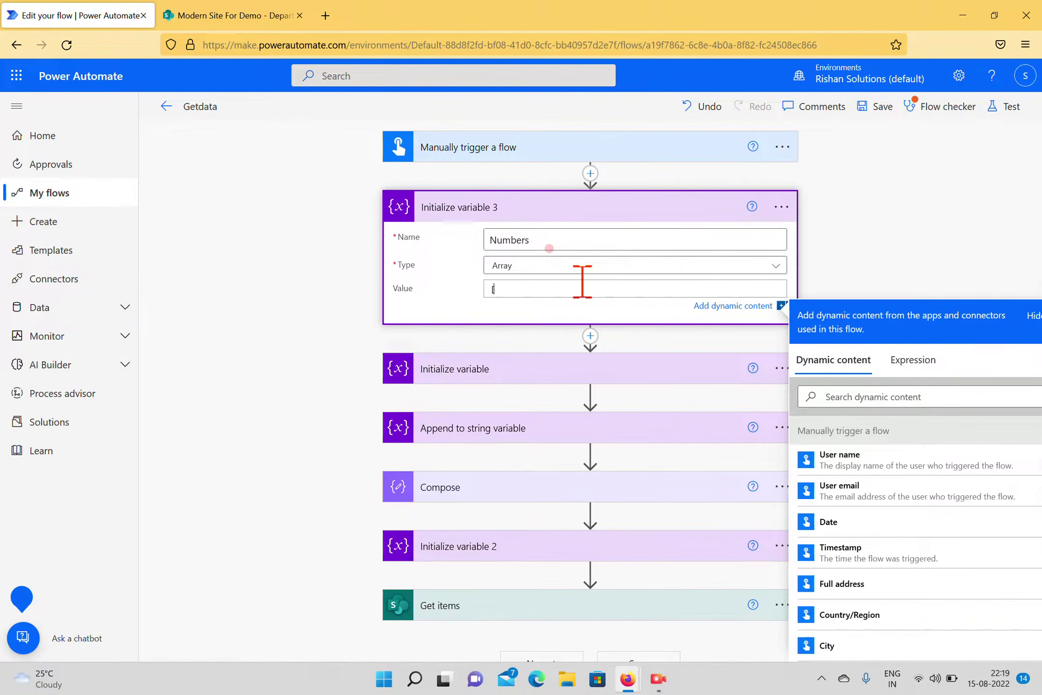
{"action": "type", "text": "[\"One\", Two"}
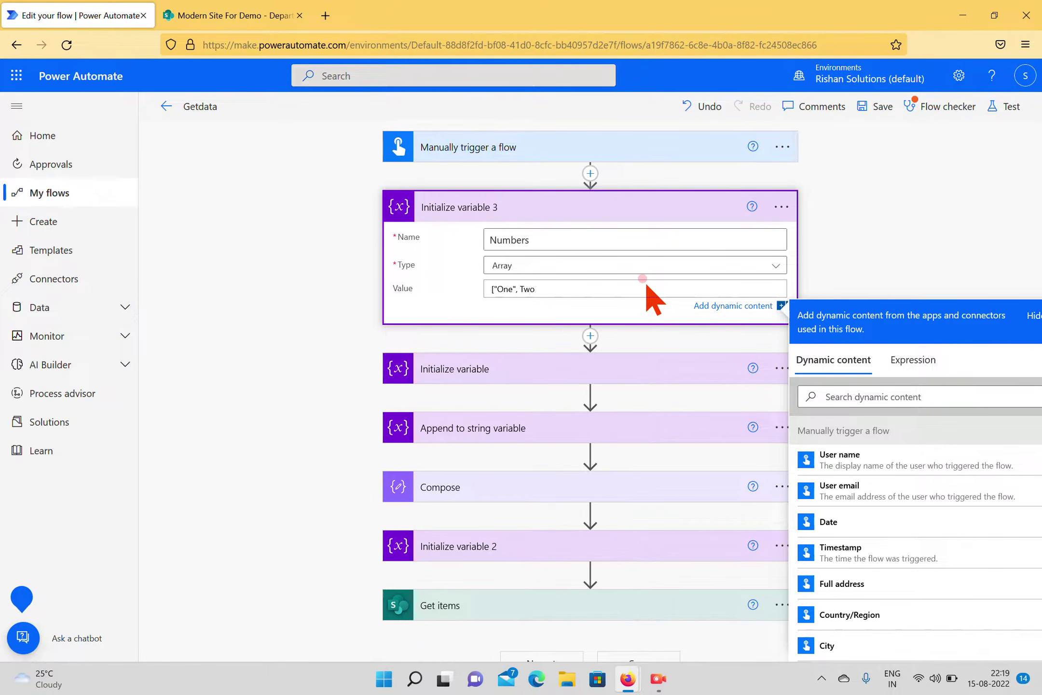
{"action": "type", "text": "\""}
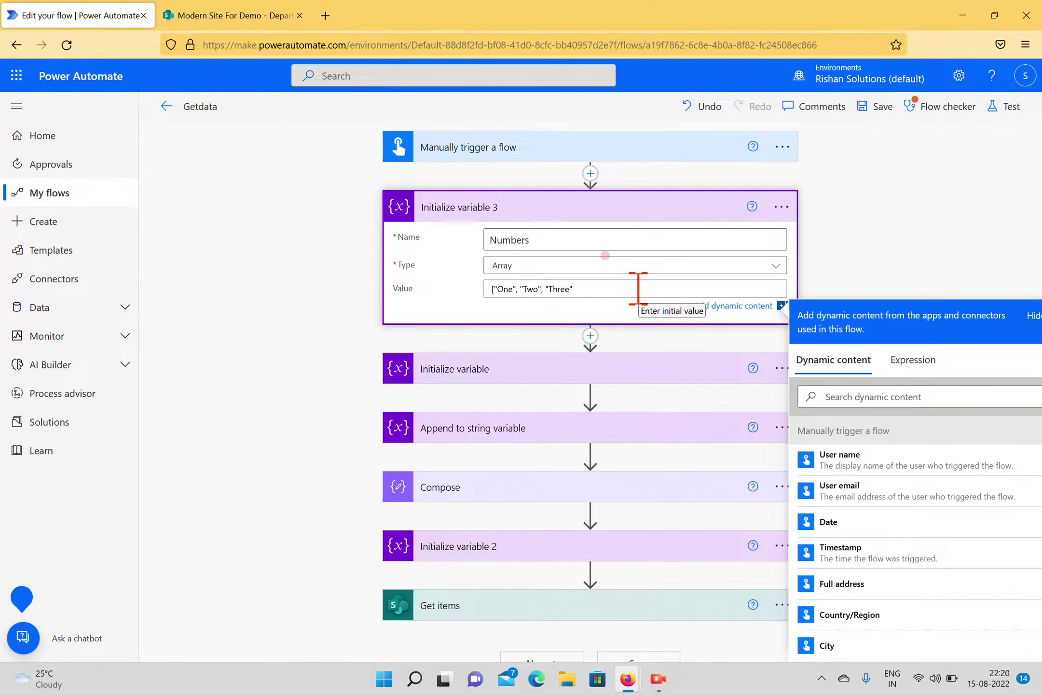
{"action": "left_click", "coordinate": [919, 222]}
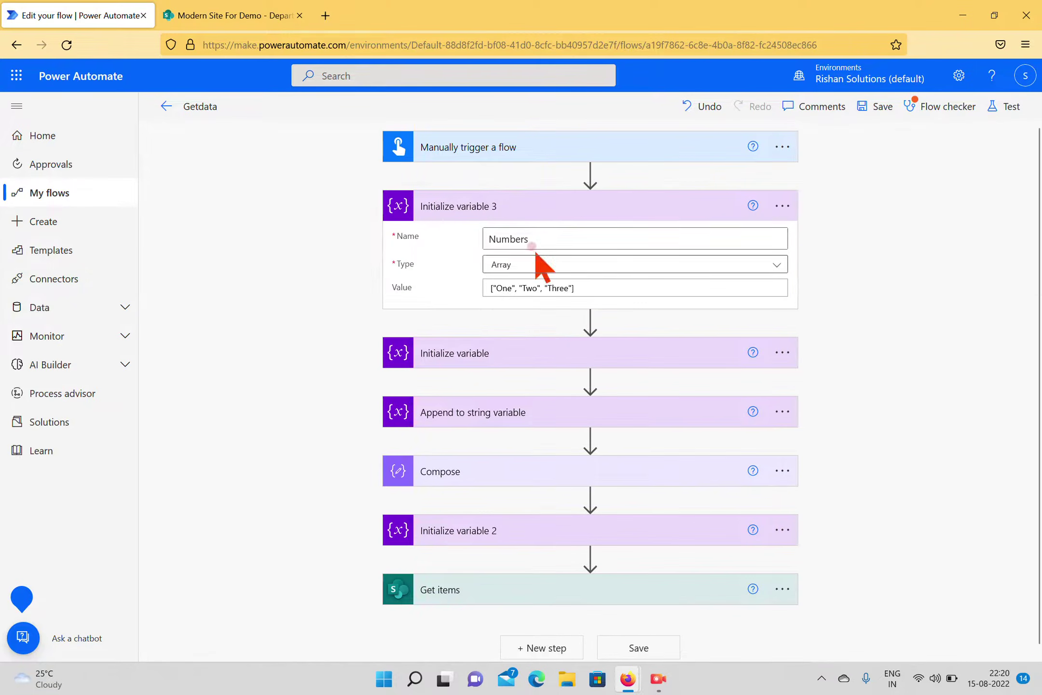
Step: Add an Append to array variable action directly after the Numbers initialization, targeting Numbers with the value Four
{"action": "left_click", "coordinate": [590, 320]}
{"action": "left_click", "coordinate": [594, 337]}
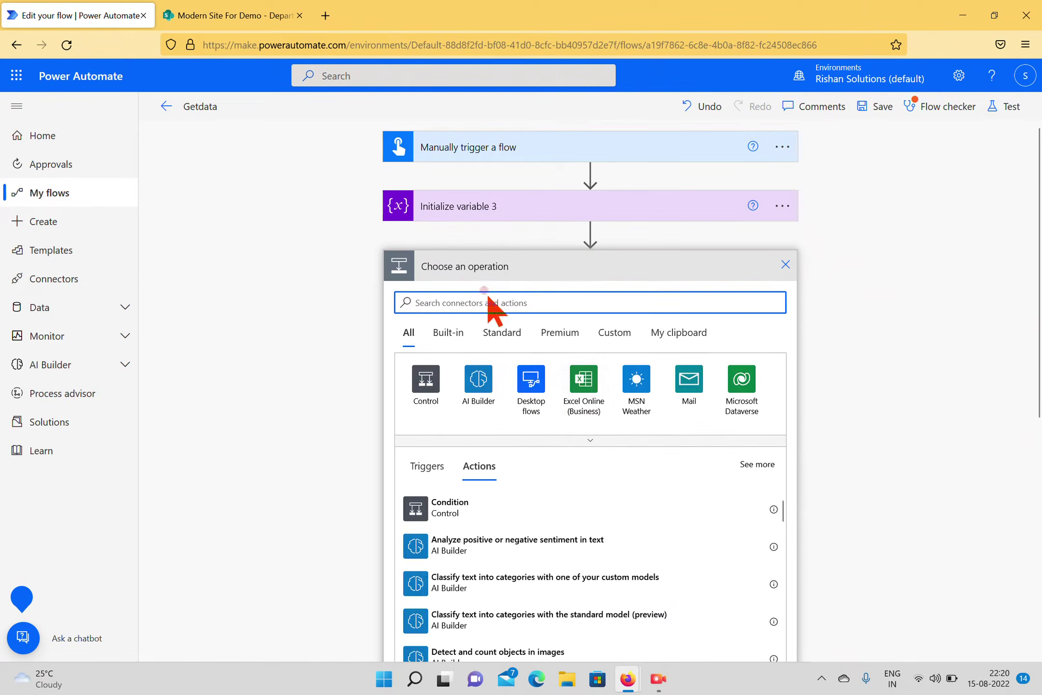
{"action": "type", "text": "Append"}
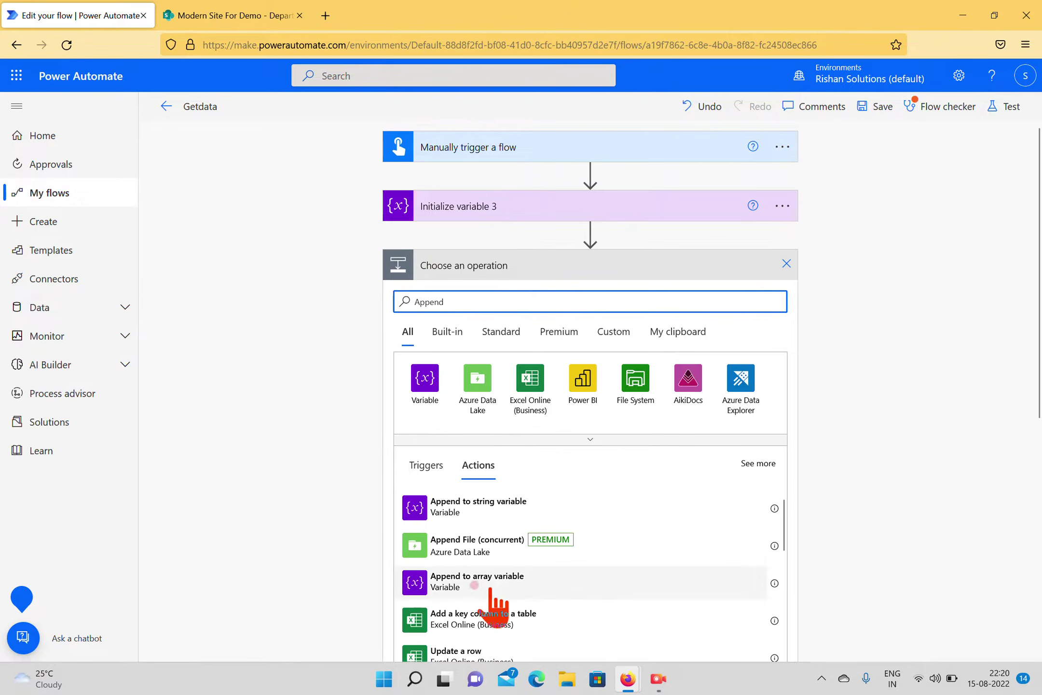
{"action": "left_click", "coordinate": [448, 586]}
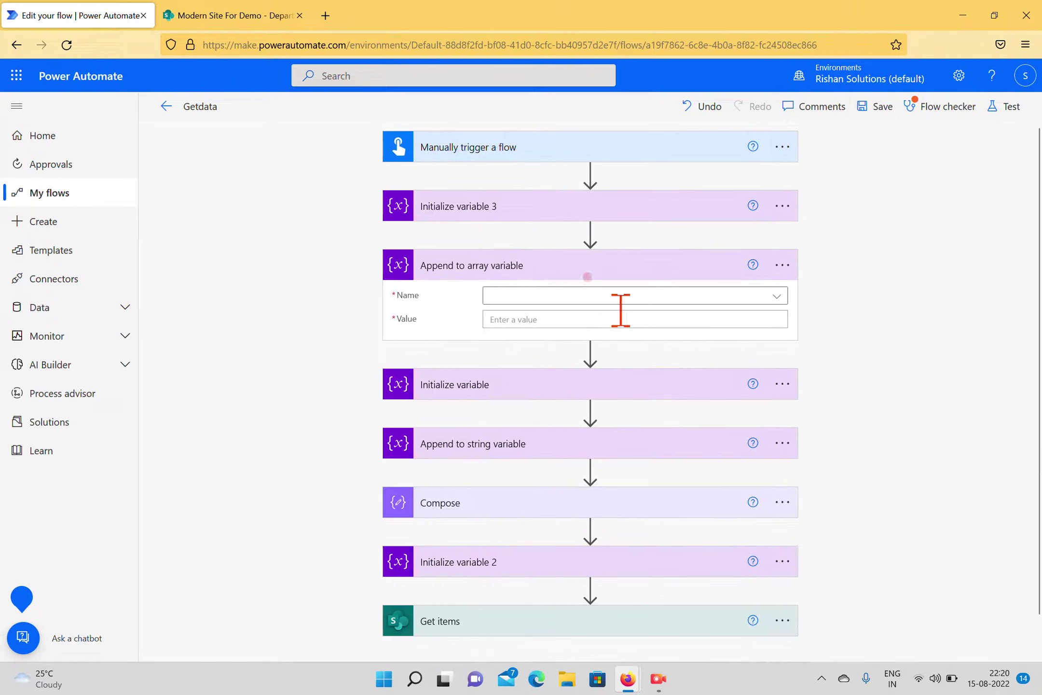
{"action": "left_click", "coordinate": [678, 297]}
{"action": "left_click", "coordinate": [539, 340]}
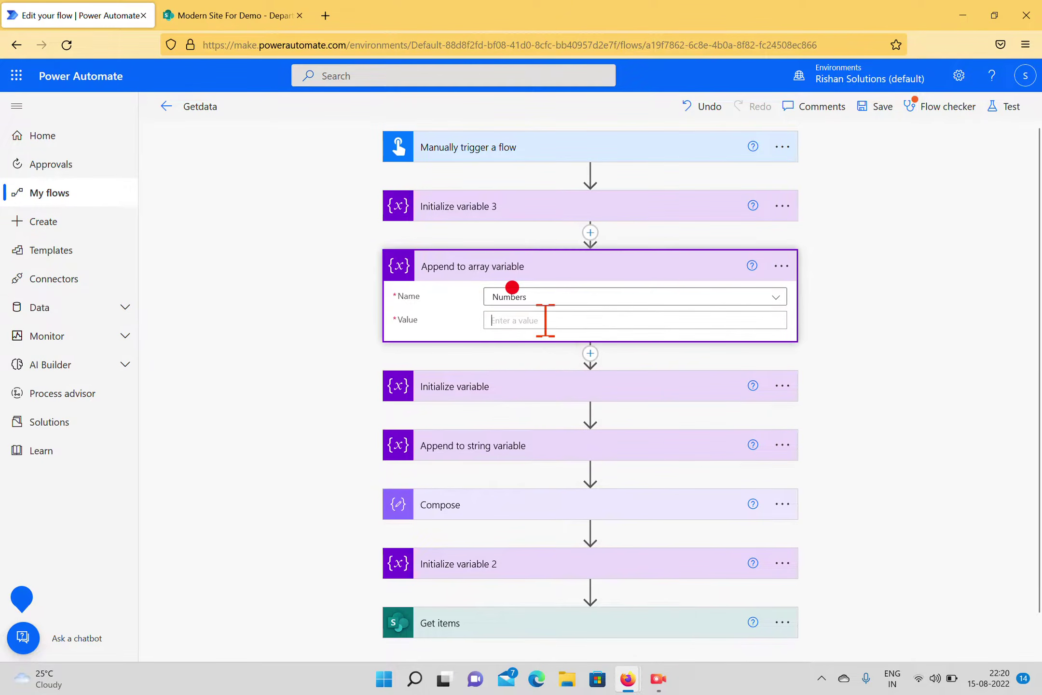
{"action": "left_click", "coordinate": [545, 320]}
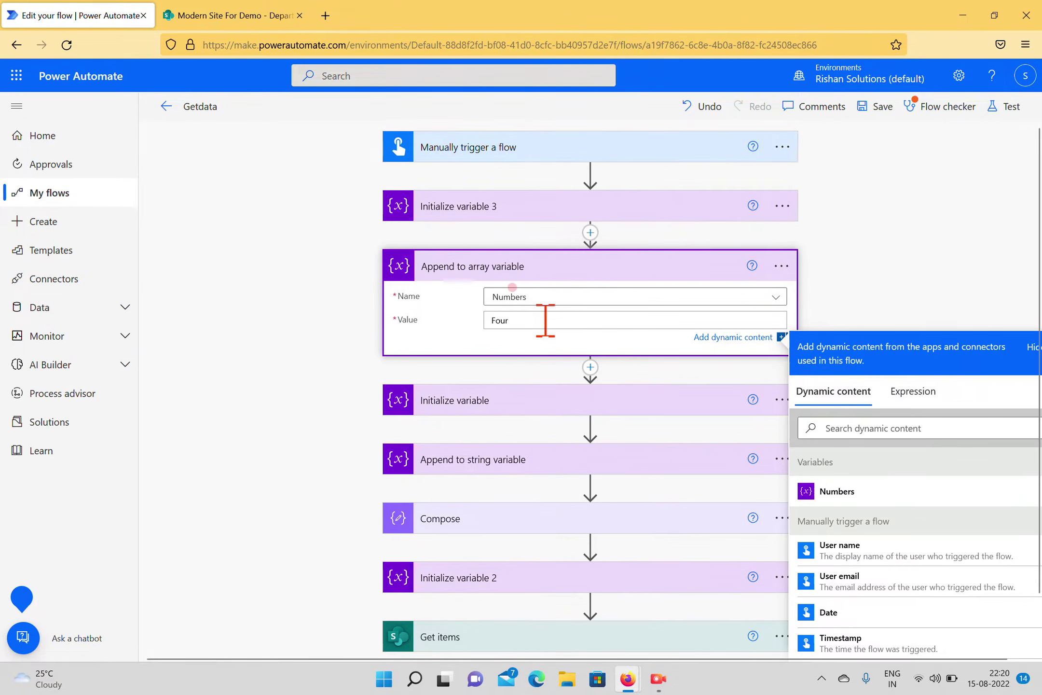
{"action": "left_click", "coordinate": [946, 220]}
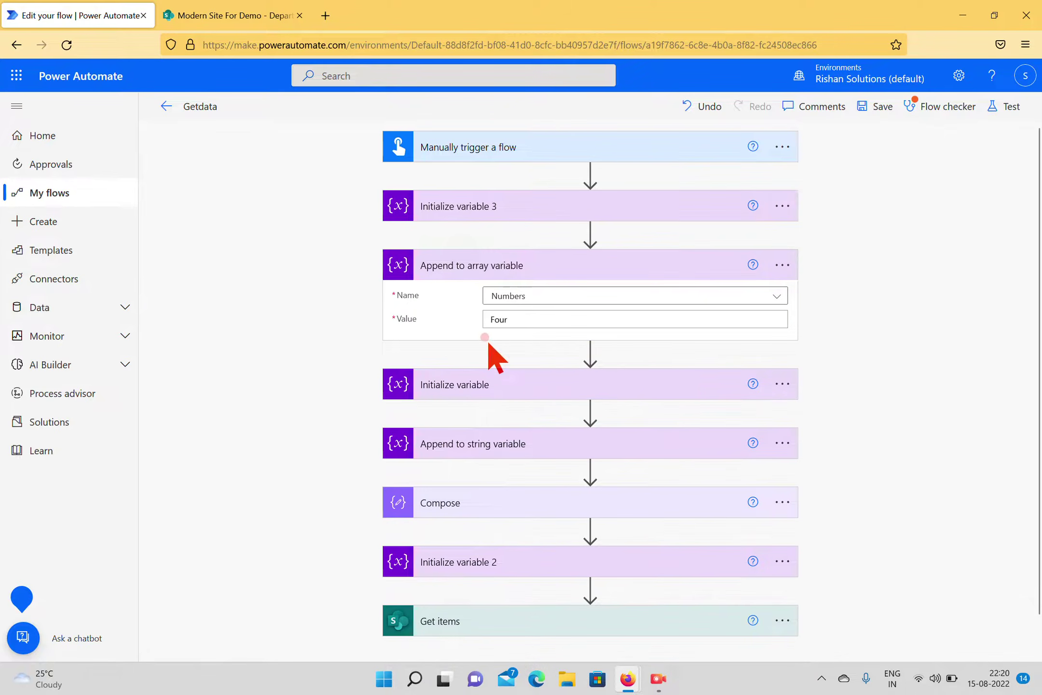
Step: Insert a Compose action directly after the array append, with the Numbers variable as its input
{"action": "left_click", "coordinate": [590, 351]}
{"action": "left_click", "coordinate": [598, 369]}
{"action": "type", "text": "Compose"}
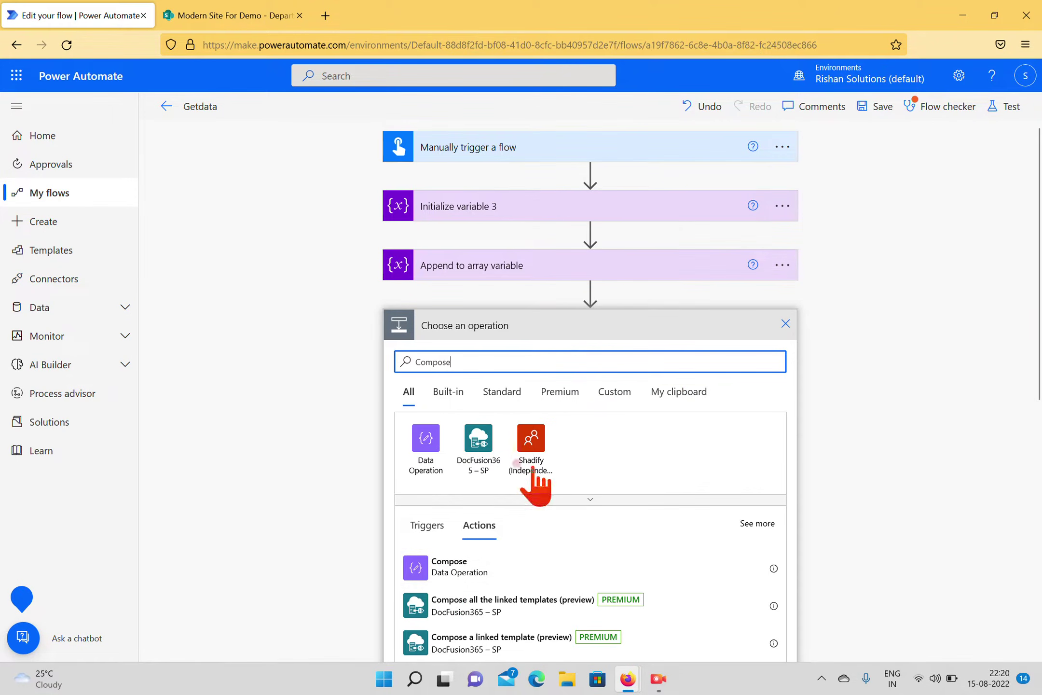
{"action": "left_click", "coordinate": [439, 565]}
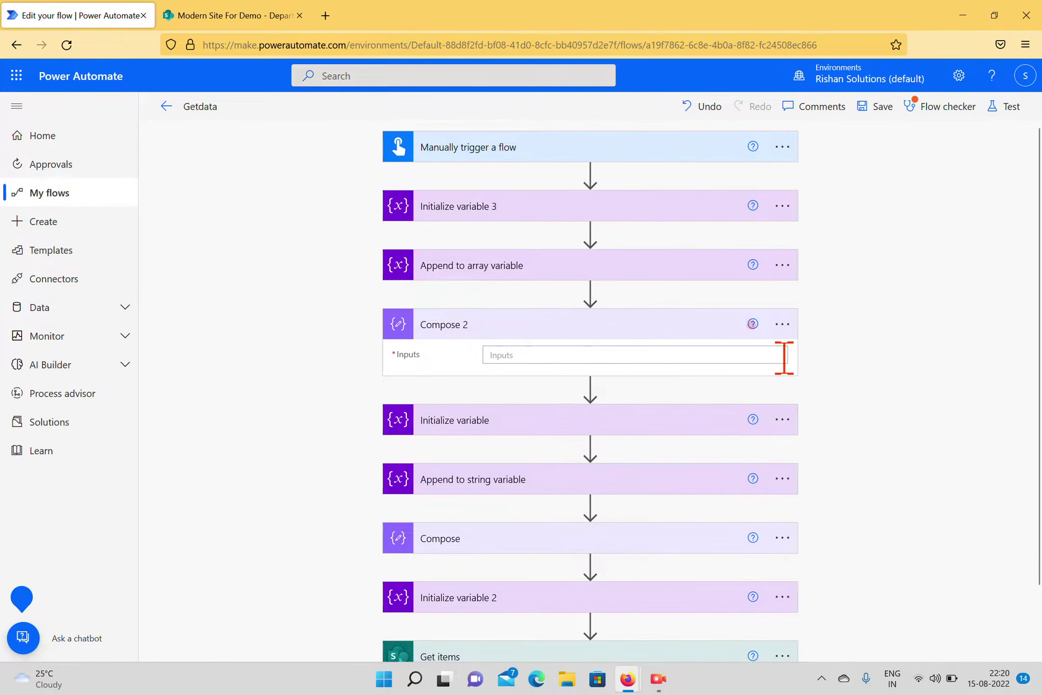
{"action": "left_click", "coordinate": [751, 355]}
{"action": "left_click", "coordinate": [861, 528]}
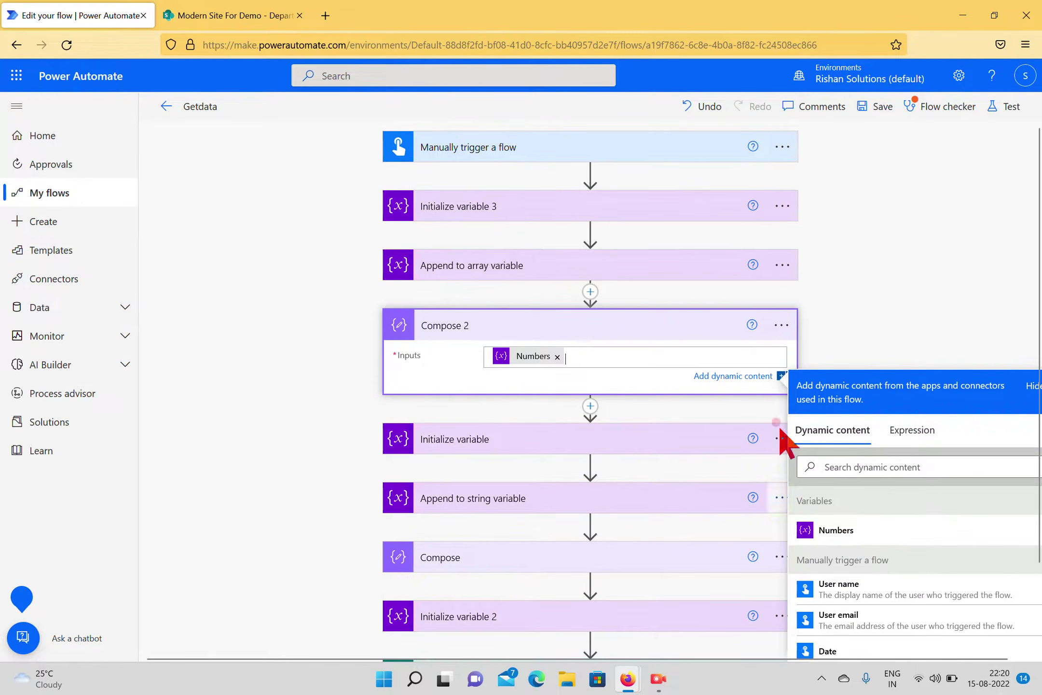
{"action": "left_click", "coordinate": [953, 302]}
Step: Expand the Numbers initialization and array append for review, then save the flow and run a manual test
{"action": "left_click", "coordinate": [467, 205]}
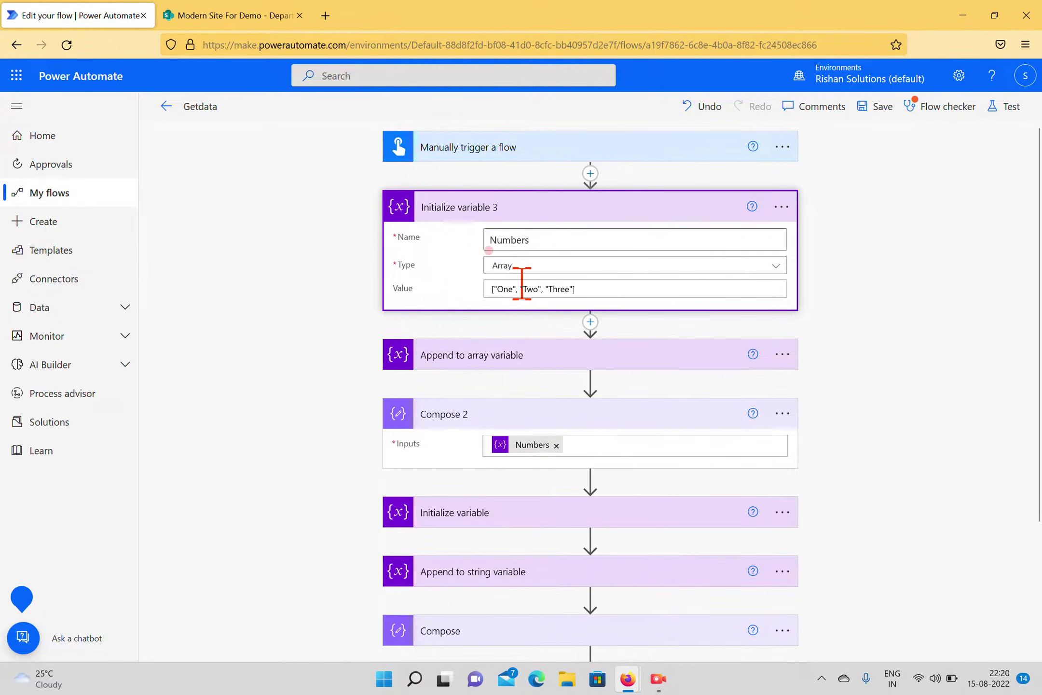
{"action": "left_click", "coordinate": [504, 371]}
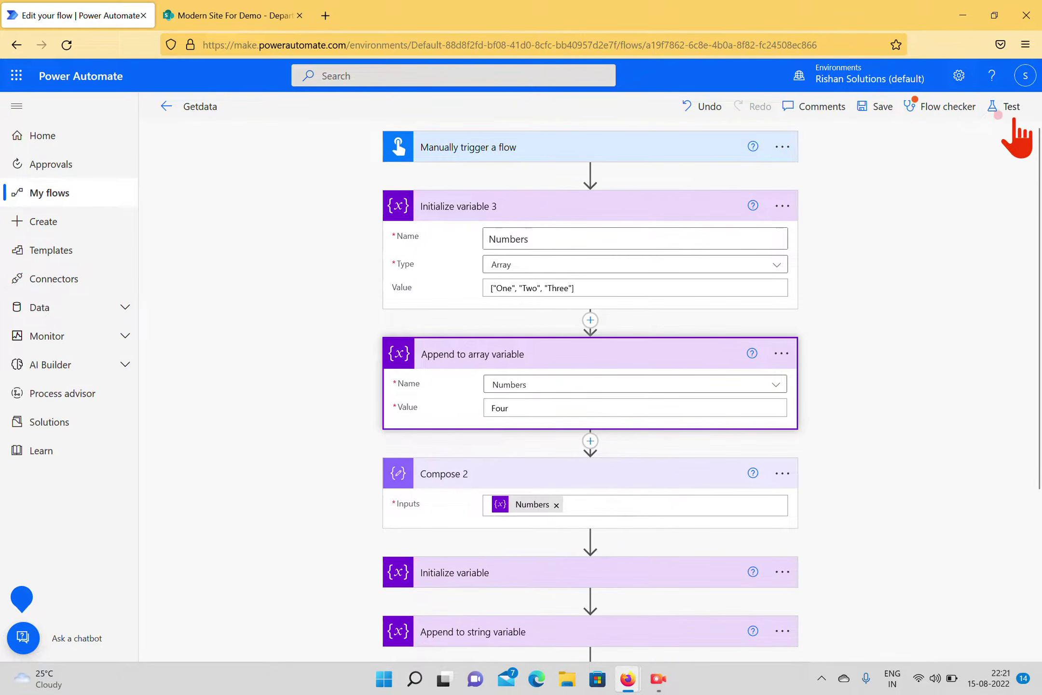
{"action": "left_click", "coordinate": [998, 111]}
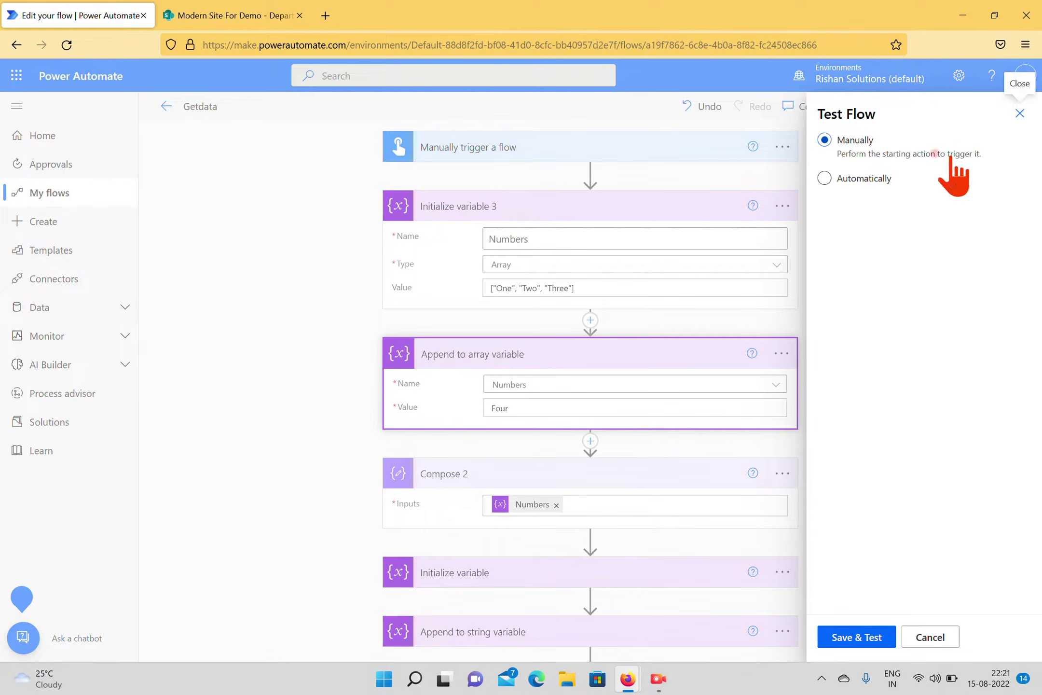
{"action": "left_click", "coordinate": [866, 641]}
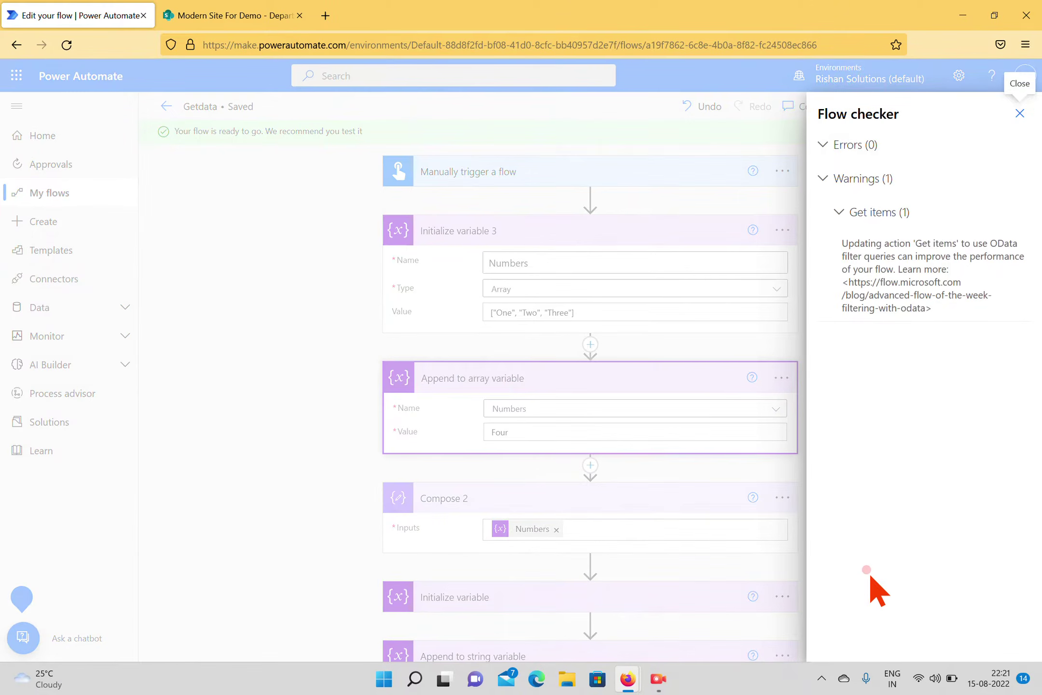
{"action": "left_click", "coordinate": [1019, 113]}
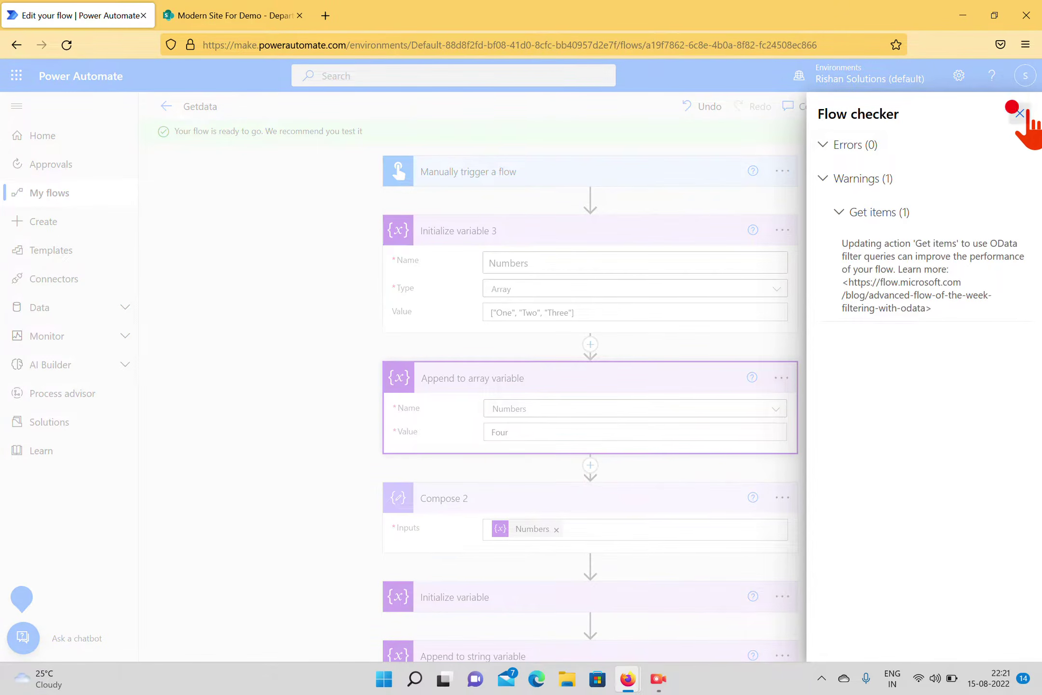
{"action": "left_click", "coordinate": [845, 631]}
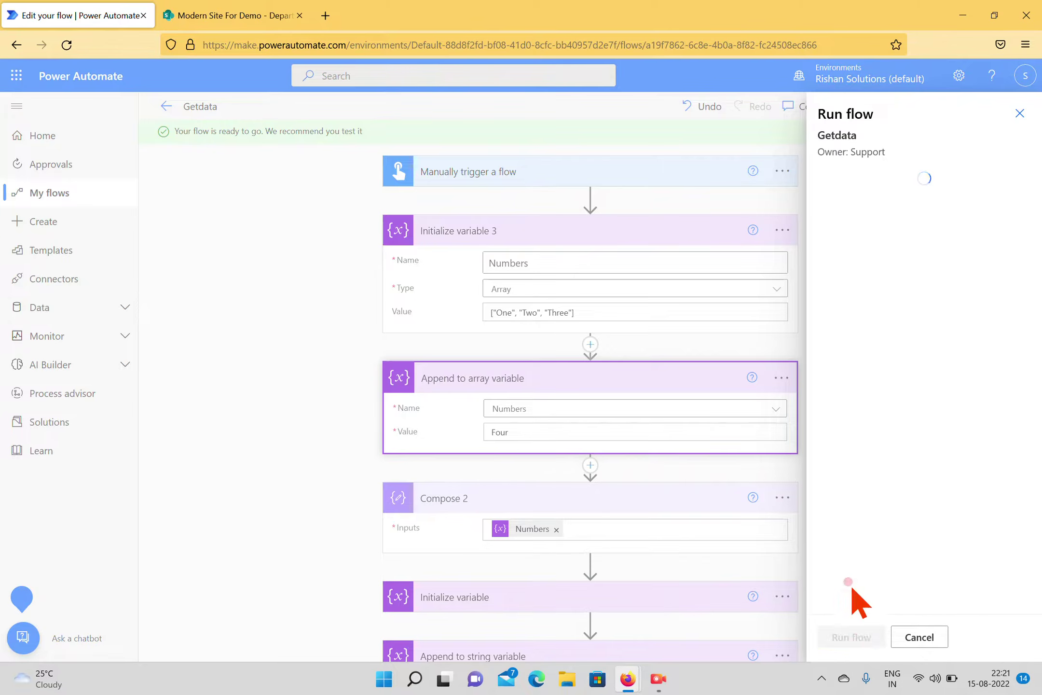
{"action": "left_click", "coordinate": [845, 637]}
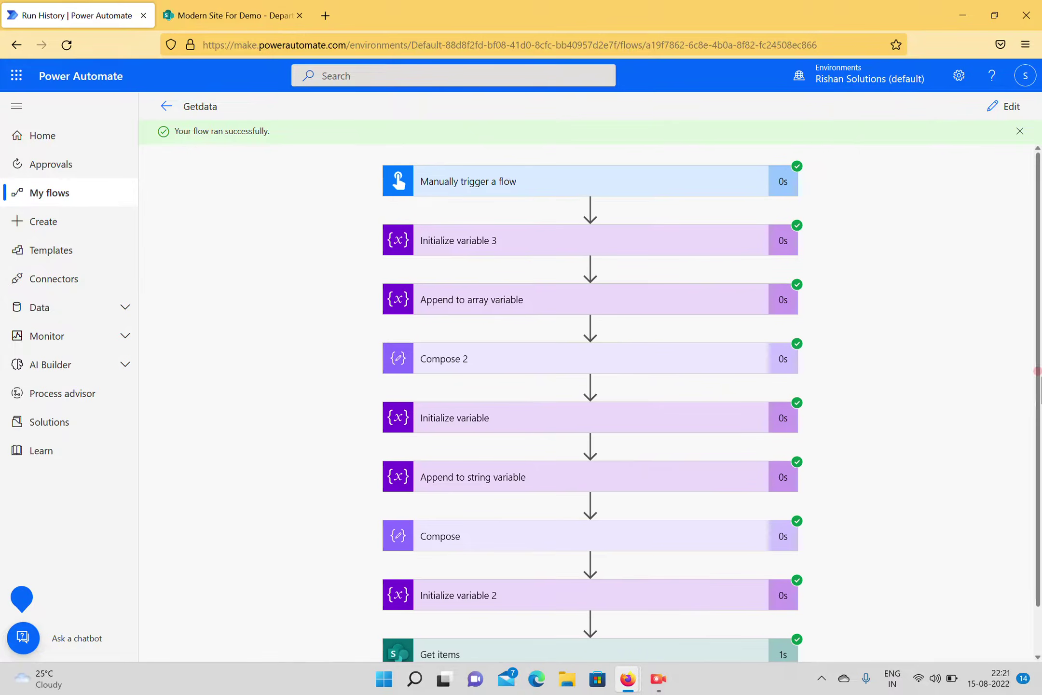
Step: Inspect the Numbers array's initial value and the value appended to it in the run results
{"action": "scroll", "coordinate": [684, 519], "scroll_direction": "down", "scroll_amount": 1}
{"action": "scroll", "coordinate": [684, 519], "scroll_direction": "up", "scroll_amount": 1}
{"action": "left_click", "coordinate": [489, 241]}
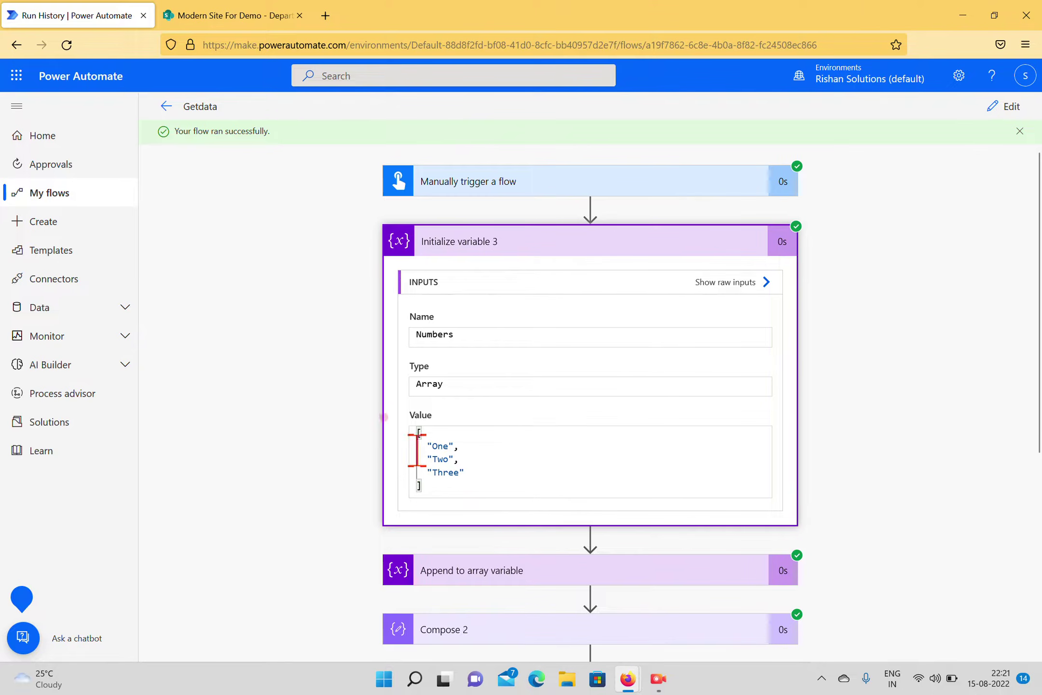
{"action": "left_click", "coordinate": [463, 442]}
{"action": "key", "text": "ctrl+a"}
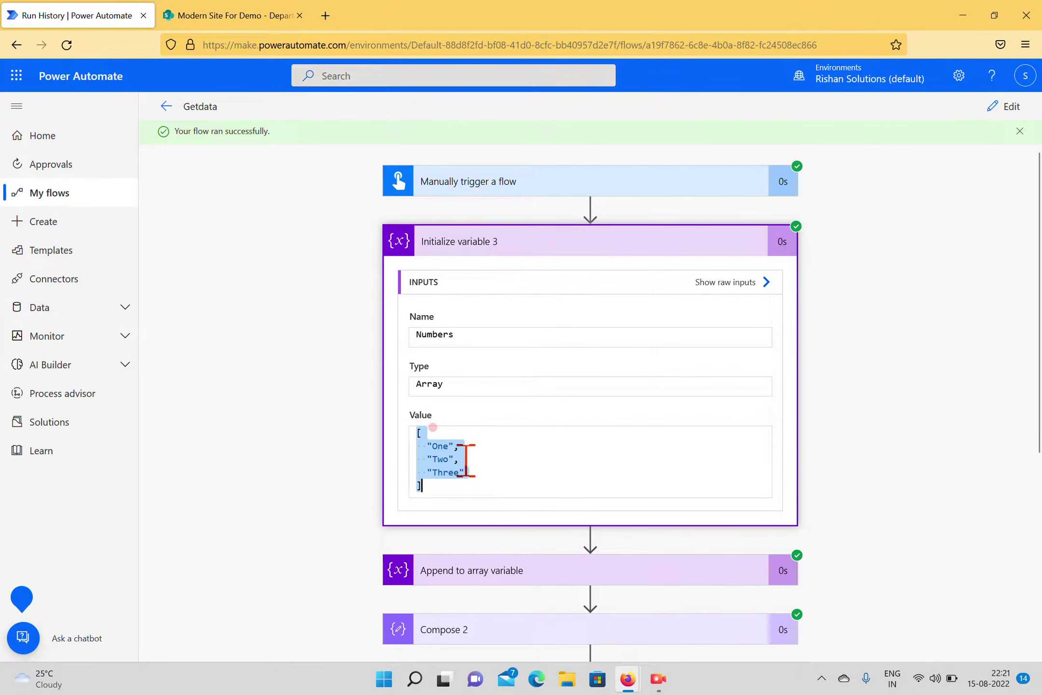
{"action": "scroll", "coordinate": [609, 420], "scroll_direction": "down", "scroll_amount": 3}
{"action": "left_click", "coordinate": [494, 422]}
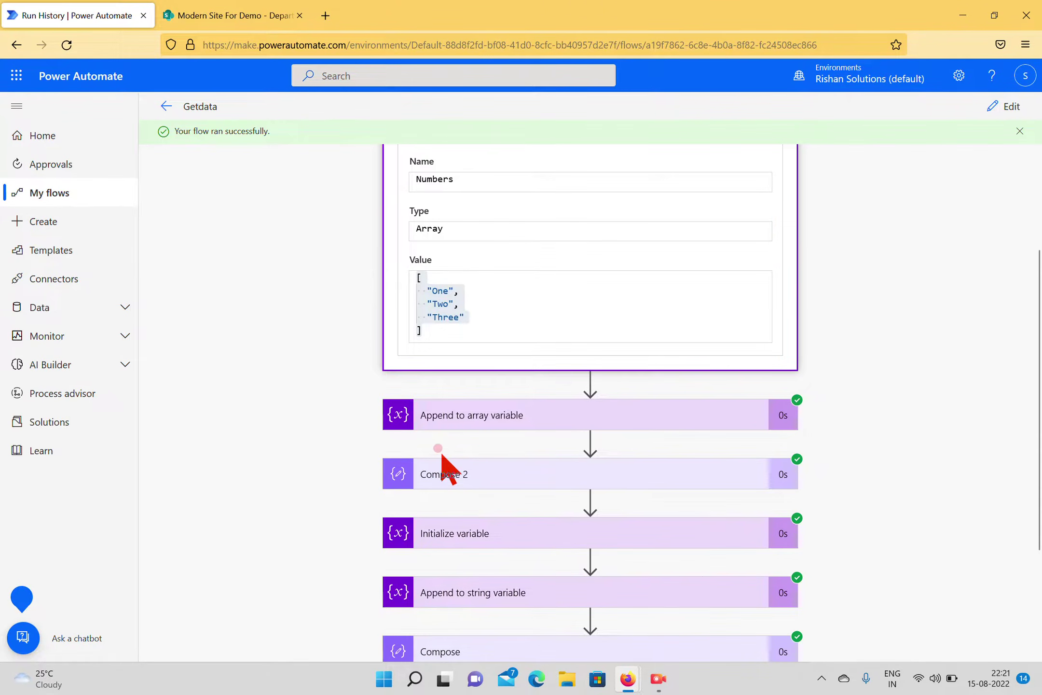
{"action": "scroll", "coordinate": [588, 482], "scroll_direction": "down", "scroll_amount": 3}
{"action": "double_click", "coordinate": [465, 401]}
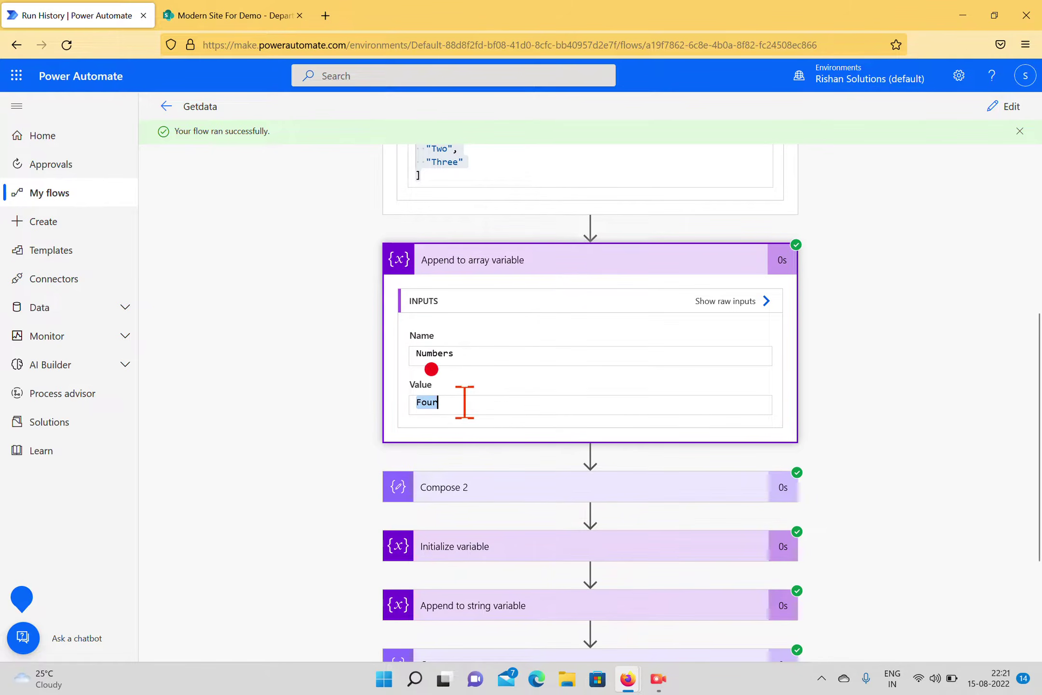
Step: Expand Compose 2 in the run results and examine the array in its inputs and outputs
{"action": "scroll", "coordinate": [616, 480], "scroll_direction": "down", "scroll_amount": 2}
{"action": "left_click", "coordinate": [537, 411]}
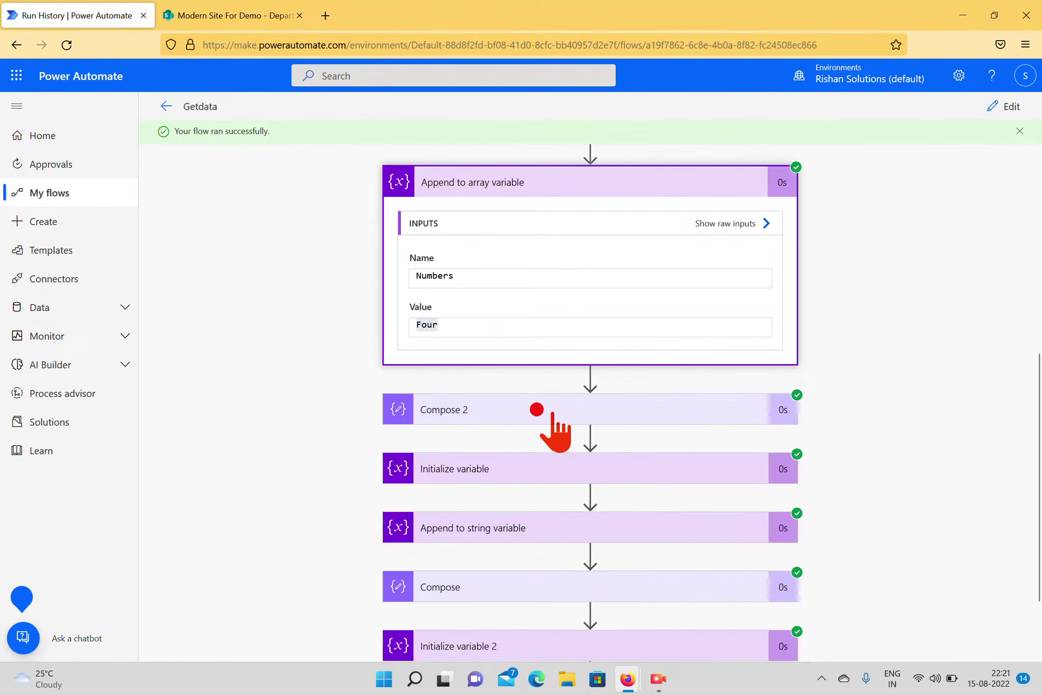
{"action": "scroll", "coordinate": [752, 303], "scroll_direction": "down", "scroll_amount": 3}
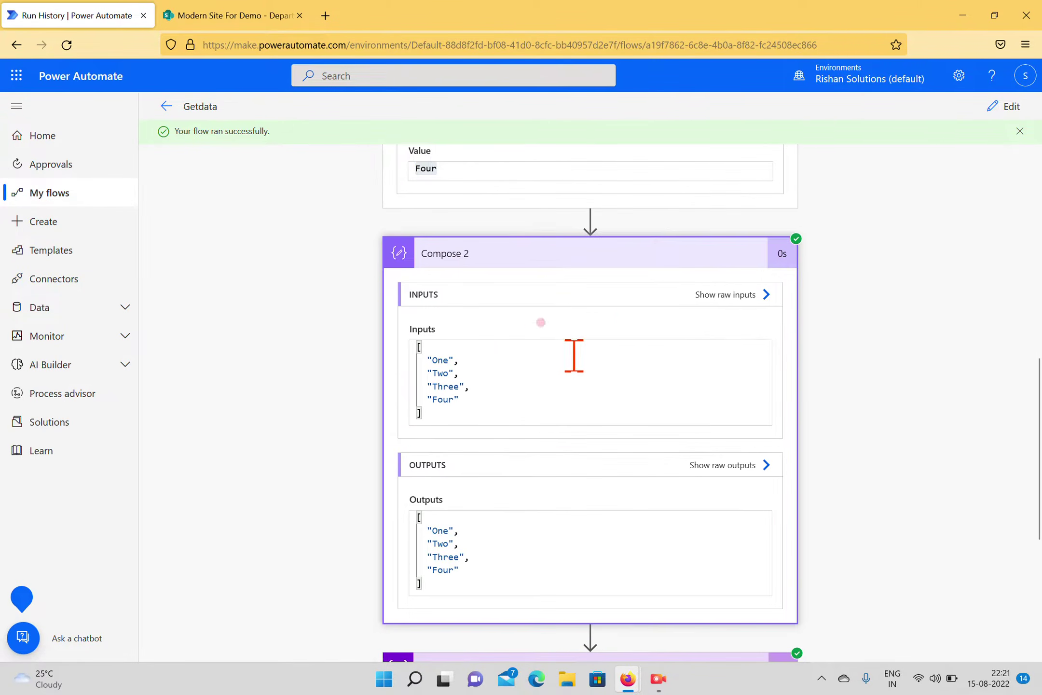
{"action": "triple_click", "coordinate": [427, 359]}
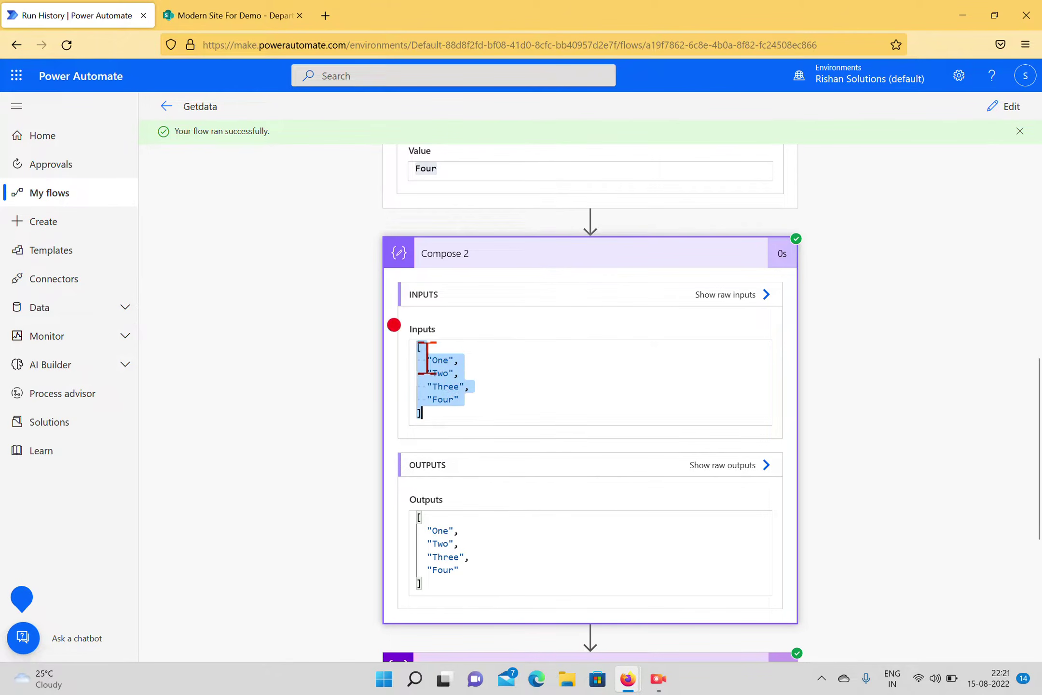
{"action": "left_click", "coordinate": [482, 364]}
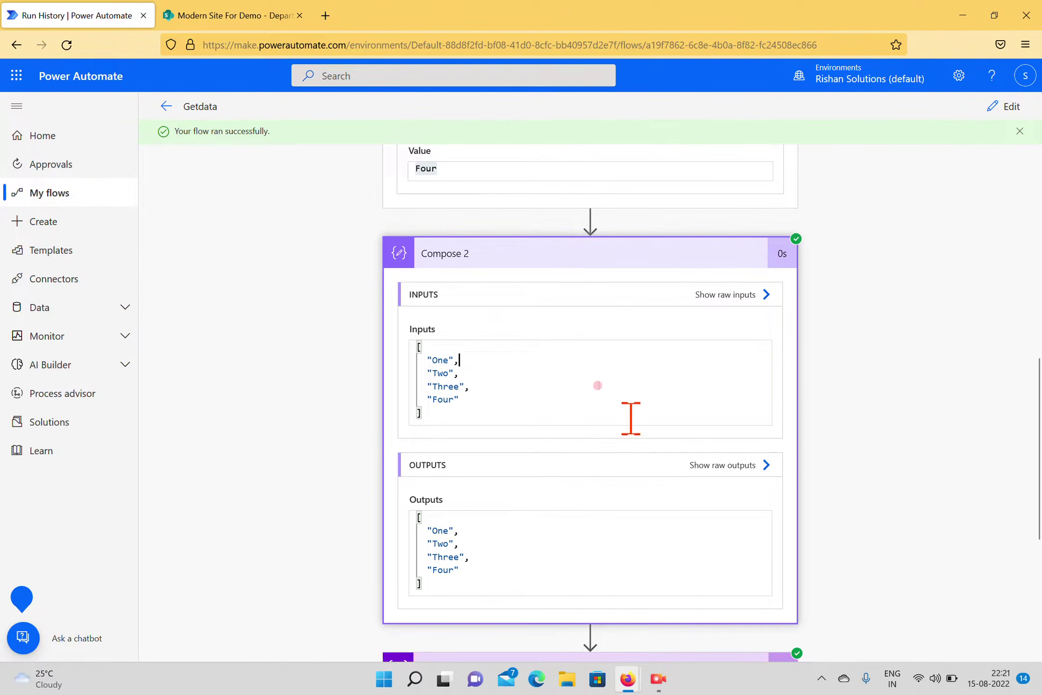
Step: Compare Compose 2's array with the initial Numbers value and the appended value, and view the TestVar initialization details
{"action": "scroll", "coordinate": [909, 456], "scroll_direction": "down", "scroll_amount": 3}
{"action": "scroll", "coordinate": [903, 442], "scroll_direction": "up", "scroll_amount": 8}
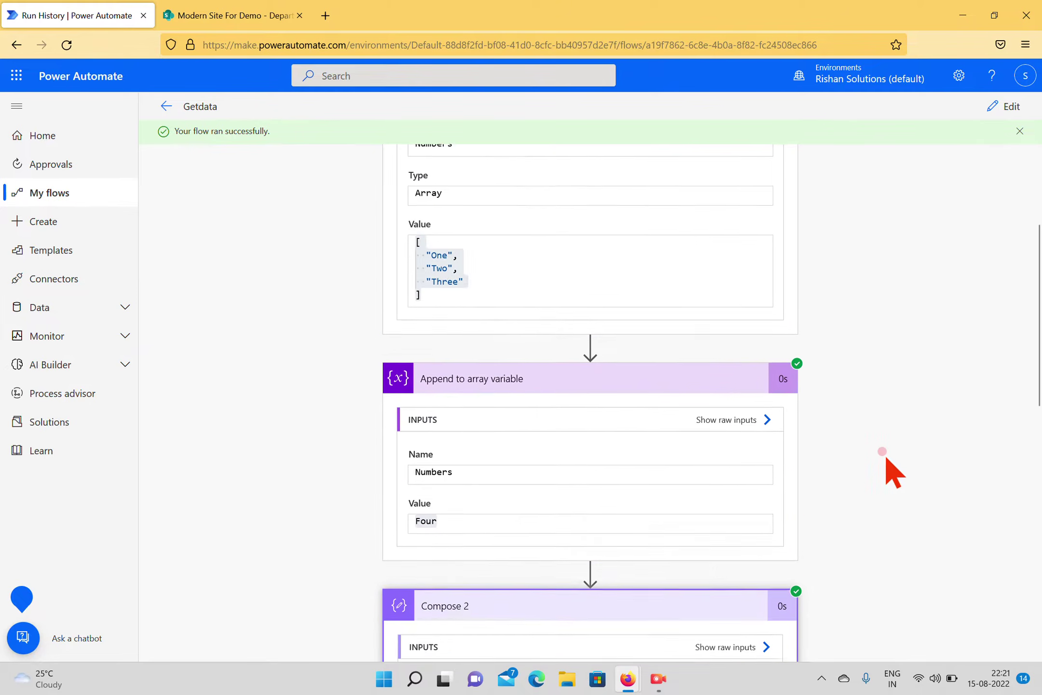
{"action": "scroll", "coordinate": [381, 434], "scroll_direction": "down", "scroll_amount": 10}
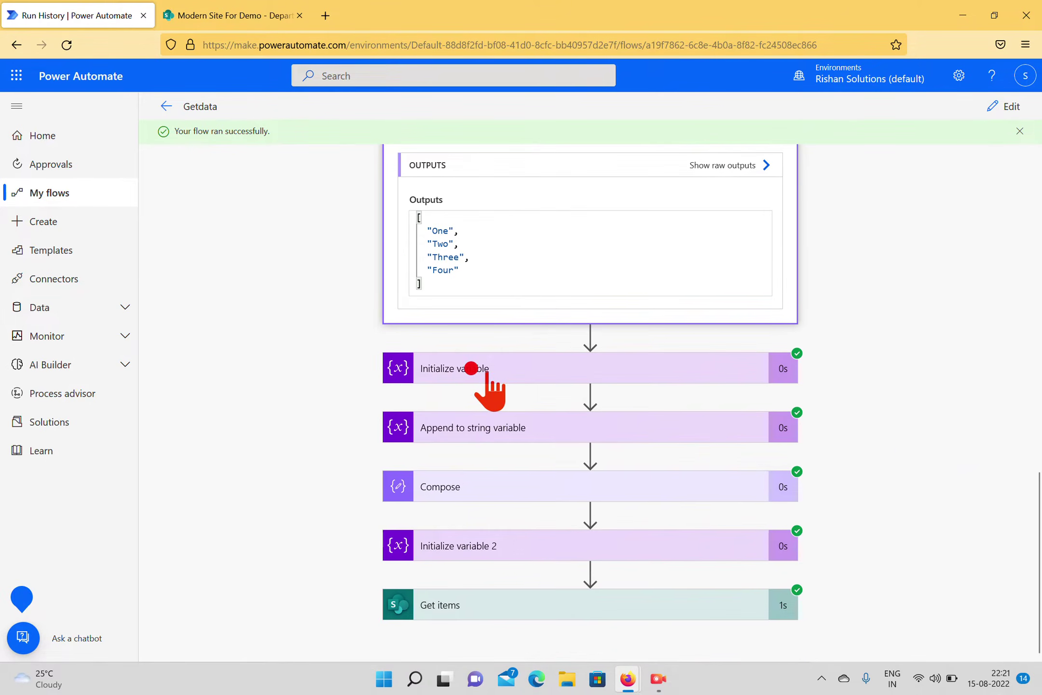
{"action": "left_click", "coordinate": [560, 381]}
{"action": "scroll", "coordinate": [463, 458], "scroll_direction": "down", "scroll_amount": 1}
{"action": "scroll", "coordinate": [482, 448], "scroll_direction": "up", "scroll_amount": 5}
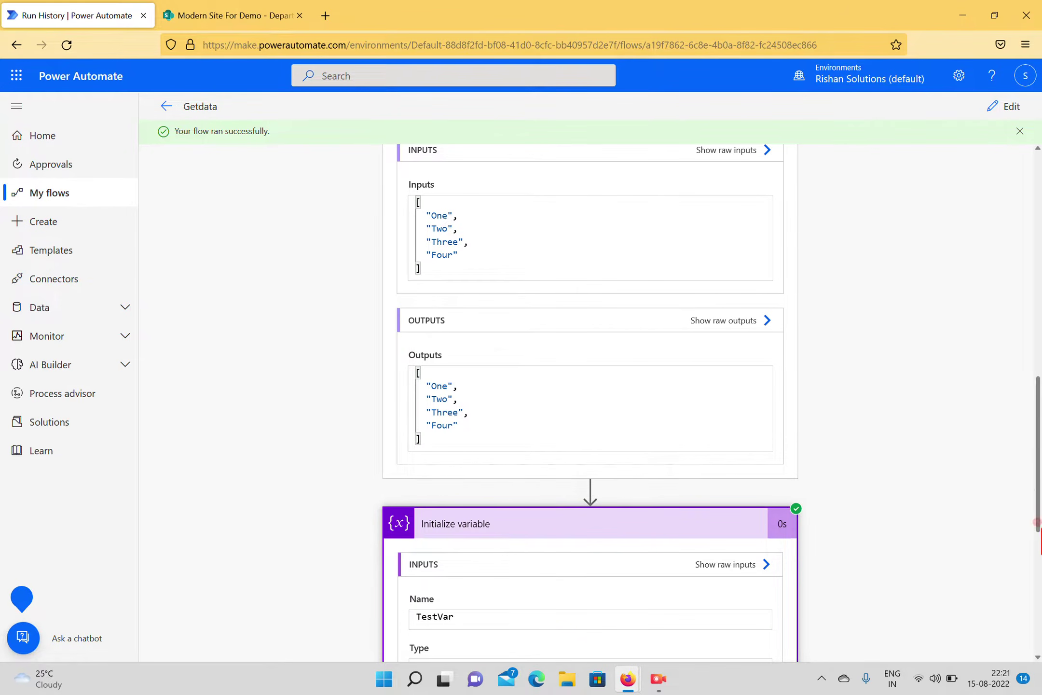
{"action": "scroll", "coordinate": [1037, 488], "scroll_direction": "up", "scroll_amount": 5}
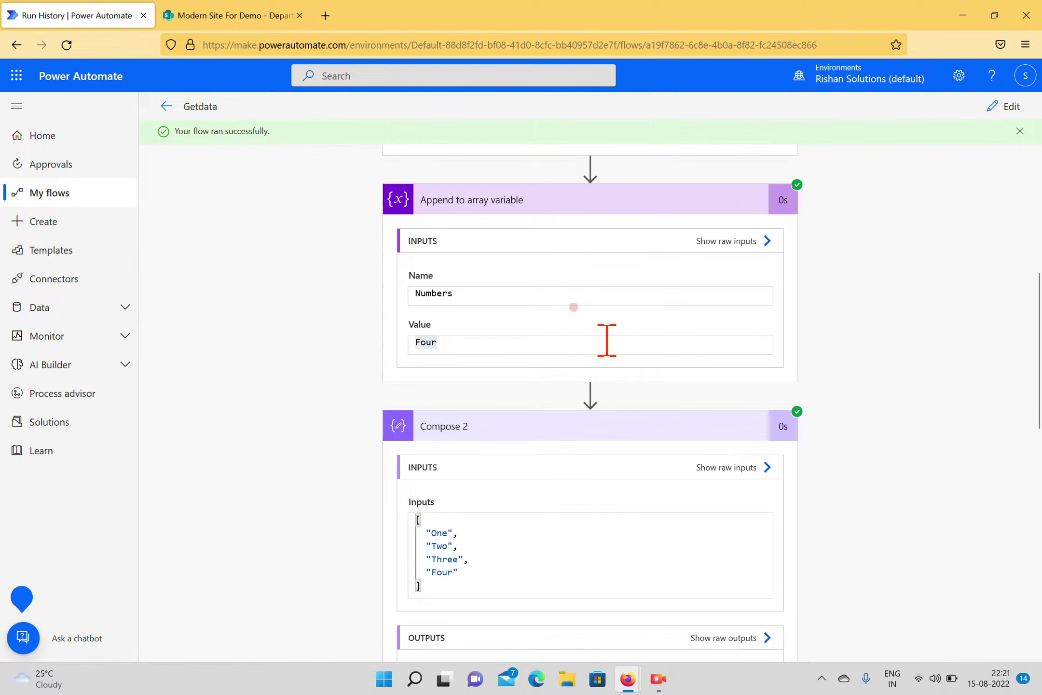
{"action": "scroll", "coordinate": [592, 453], "scroll_direction": "up", "scroll_amount": 5}
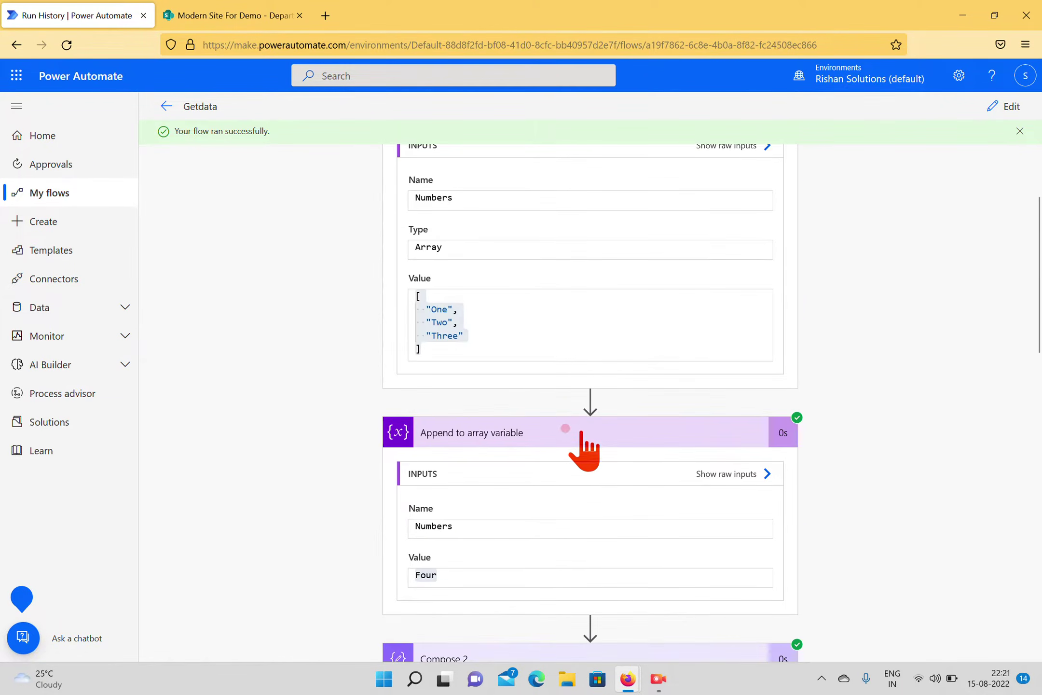
{"action": "scroll", "coordinate": [506, 425], "scroll_direction": "down", "scroll_amount": 3}
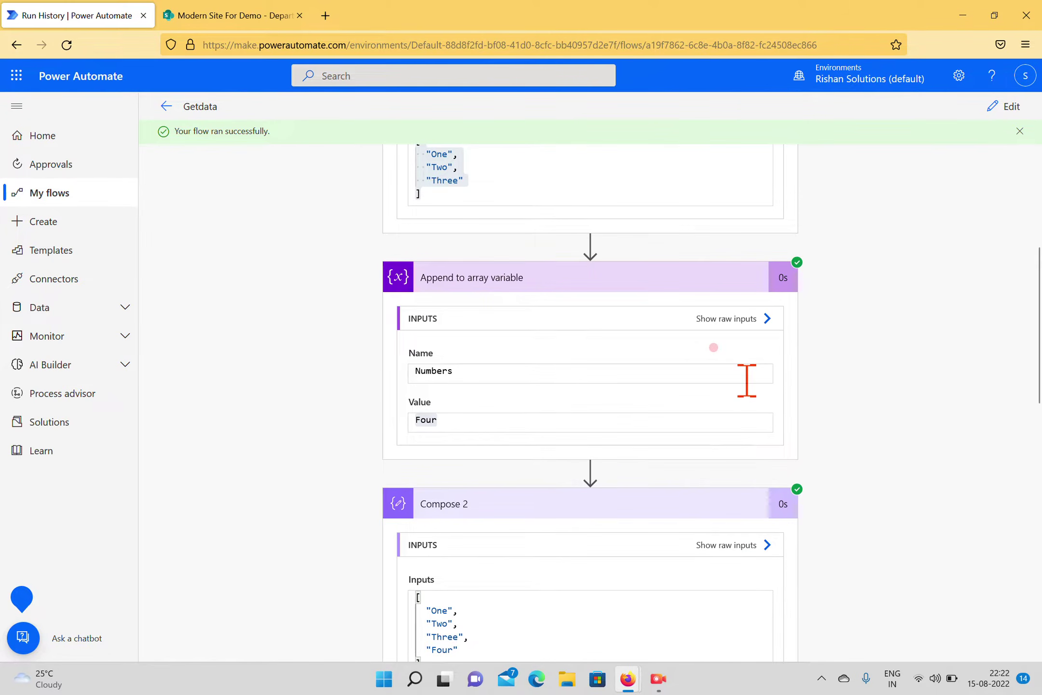
{"action": "scroll", "coordinate": [785, 274], "scroll_direction": "up", "scroll_amount": 6}
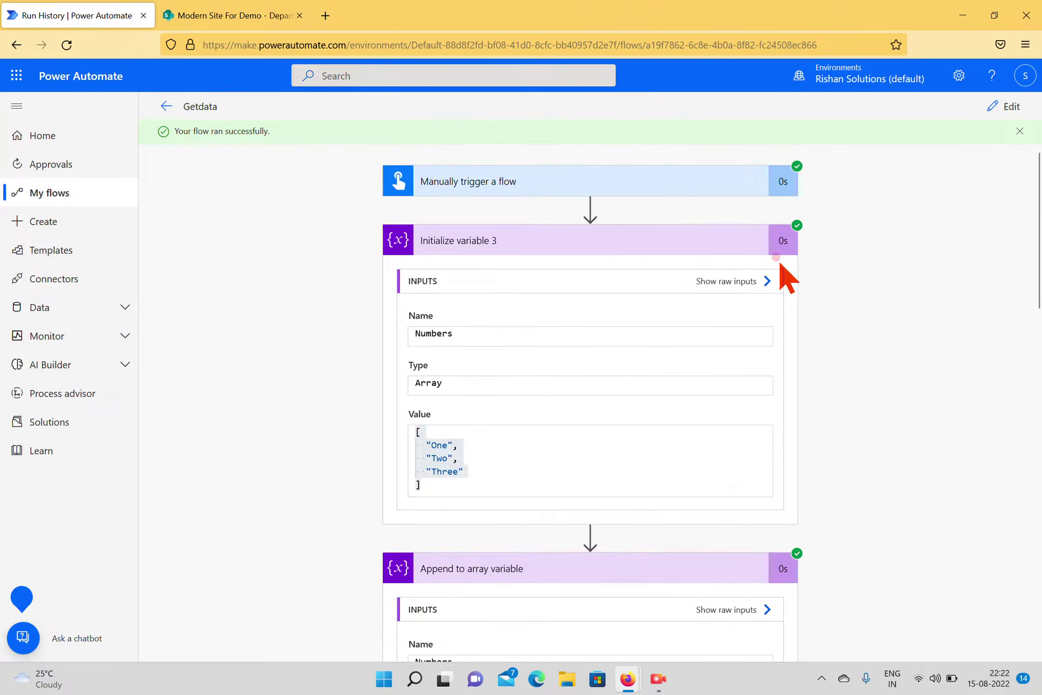
{"action": "scroll", "coordinate": [576, 558], "scroll_direction": "down", "scroll_amount": 8}
{"action": "scroll", "coordinate": [536, 487], "scroll_direction": "down", "scroll_amount": 1}
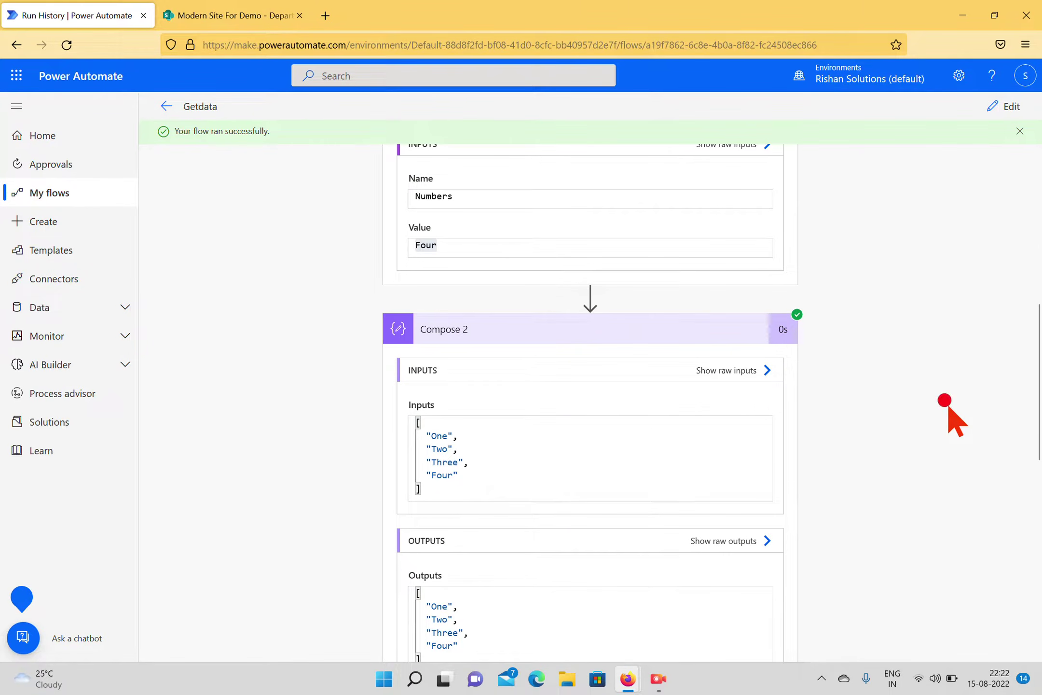
{"action": "scroll", "coordinate": [758, 400], "scroll_direction": "up", "scroll_amount": 3}
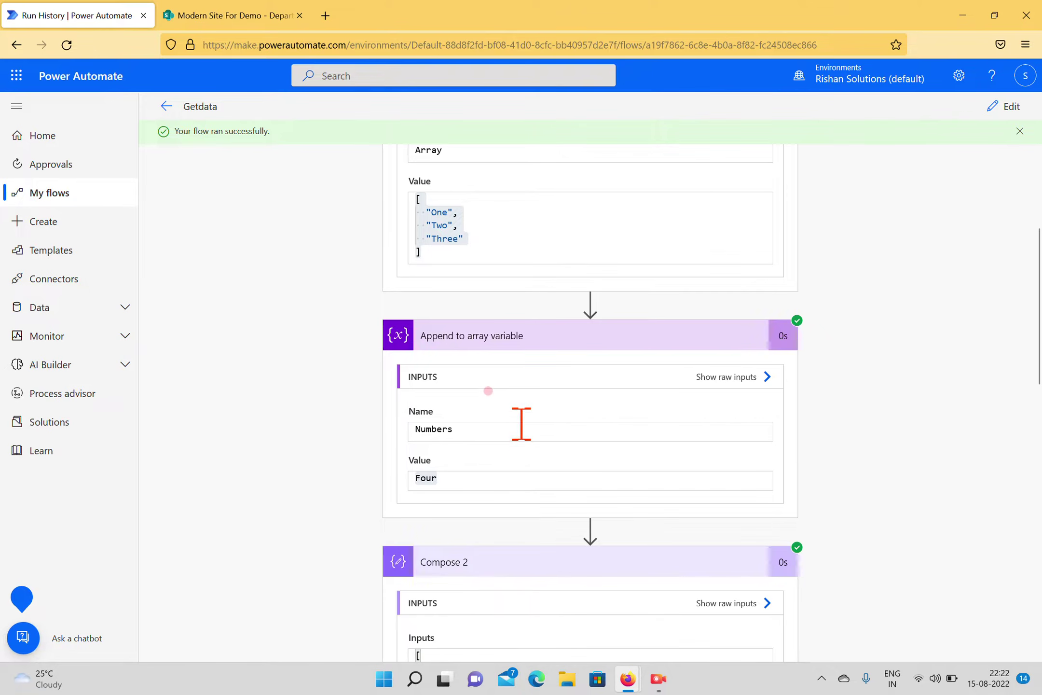
{"action": "scroll", "coordinate": [521, 410], "scroll_direction": "down", "scroll_amount": 6}
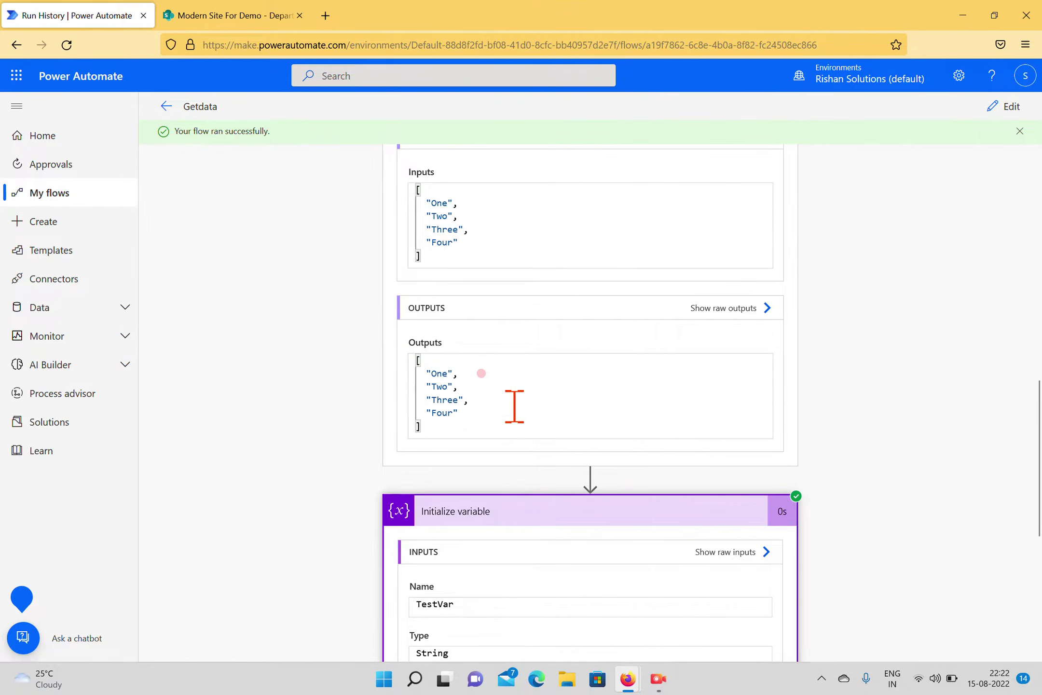
{"action": "scroll", "coordinate": [916, 378], "scroll_direction": "down", "scroll_amount": 5}
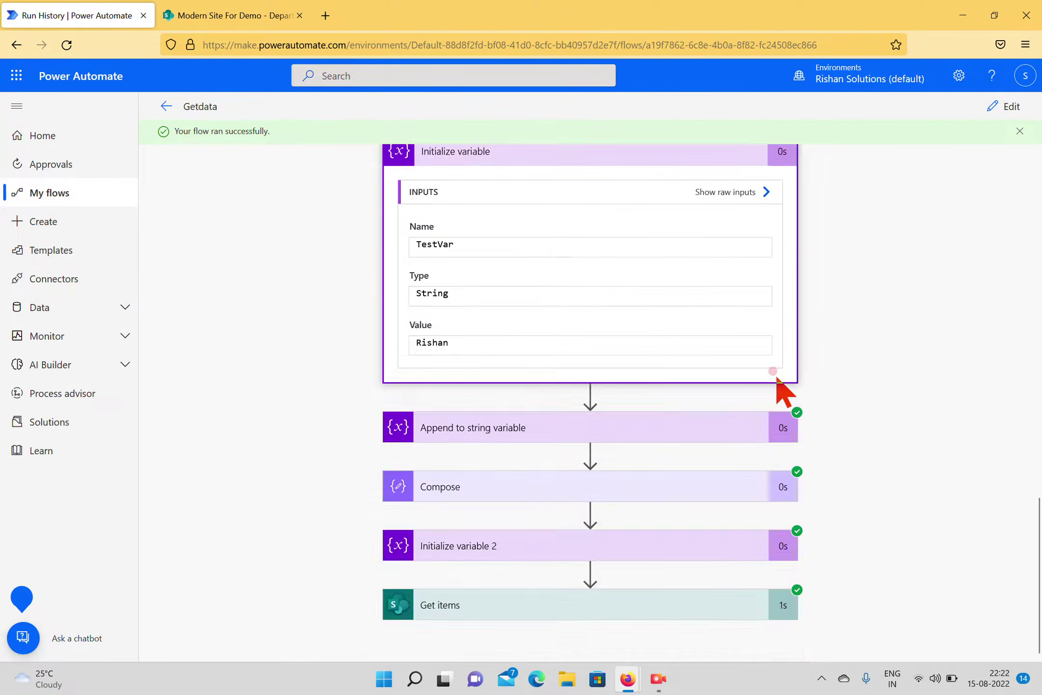
Step: Reopen the flow for editing and list the Variable connector's available actions for a new action directly after the Numbers array initialization
{"action": "left_click", "coordinate": [1005, 106]}
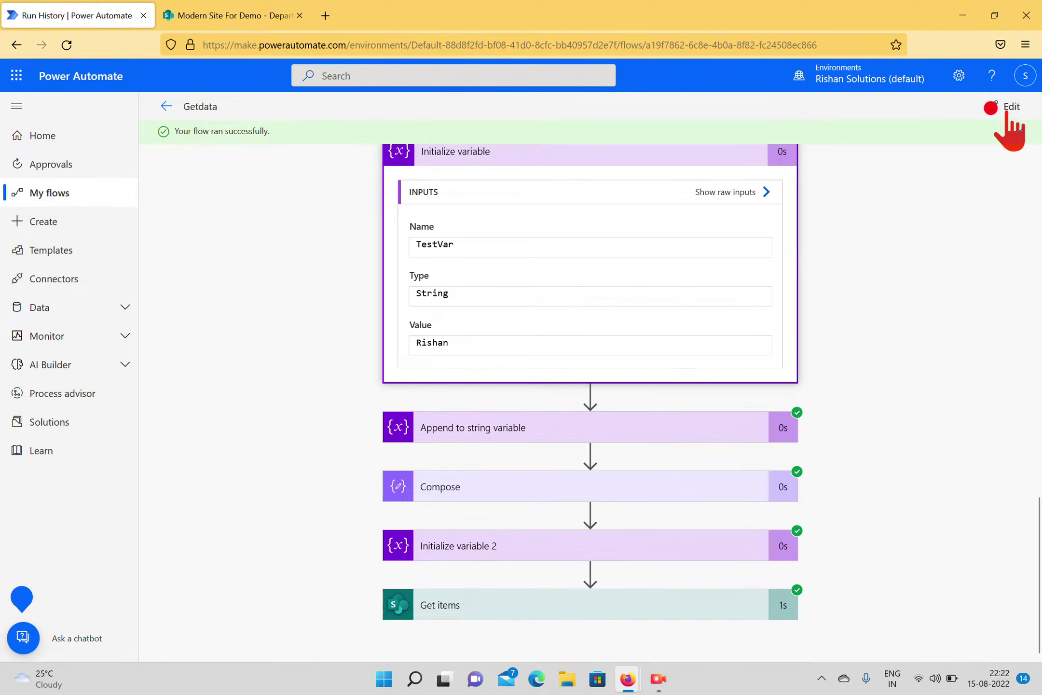
{"action": "left_click", "coordinate": [591, 322]}
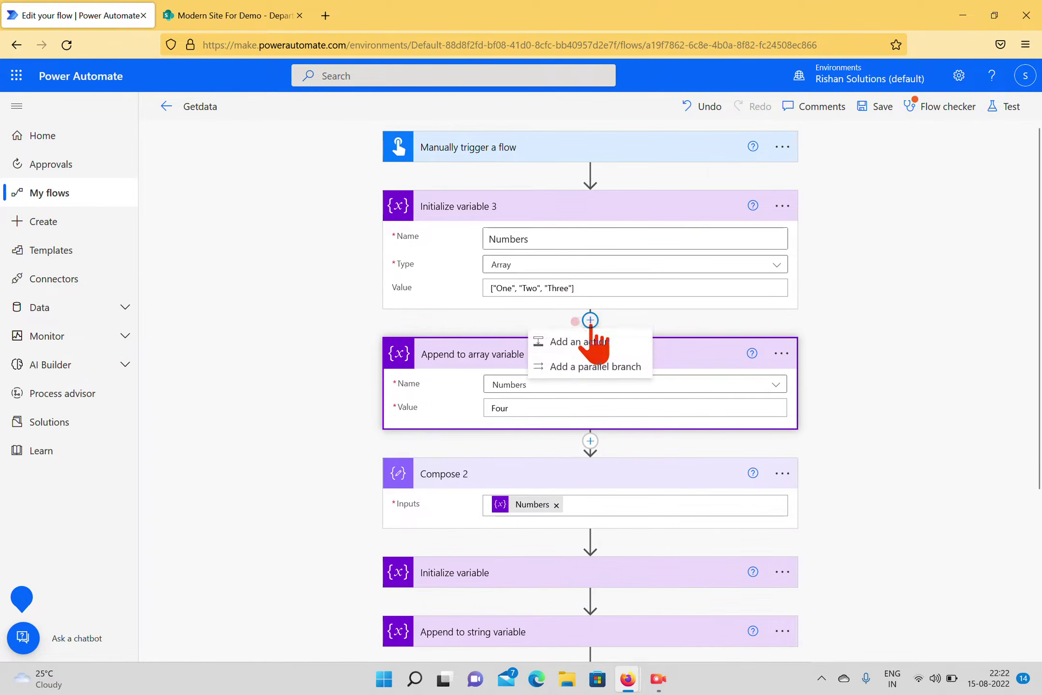
{"action": "left_click", "coordinate": [579, 341]}
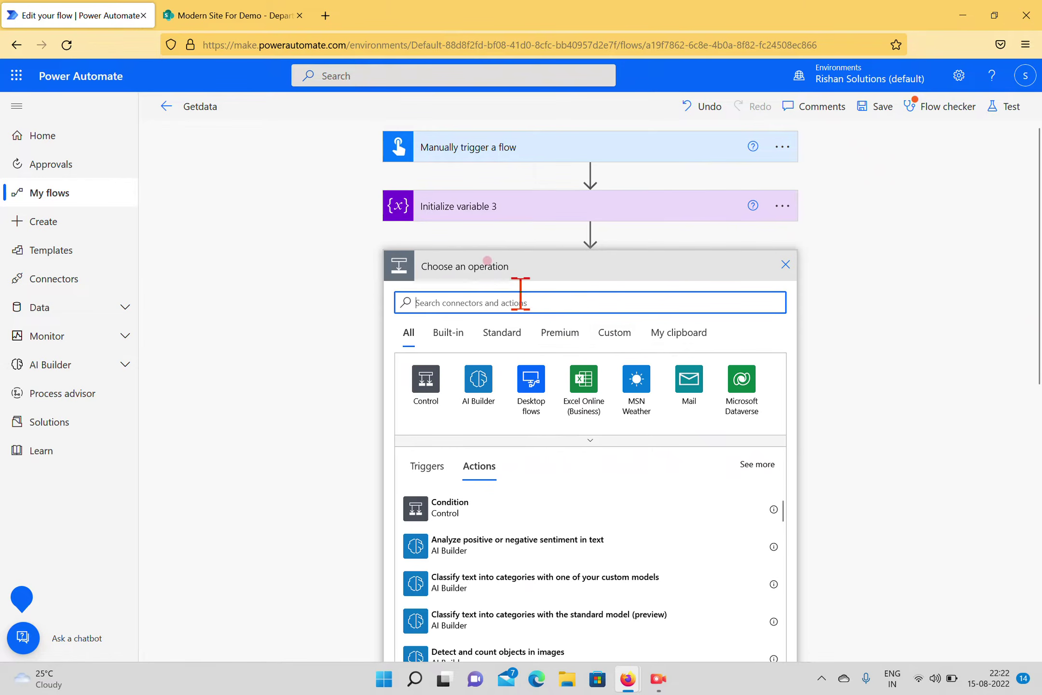
{"action": "type", "text": "variable"}
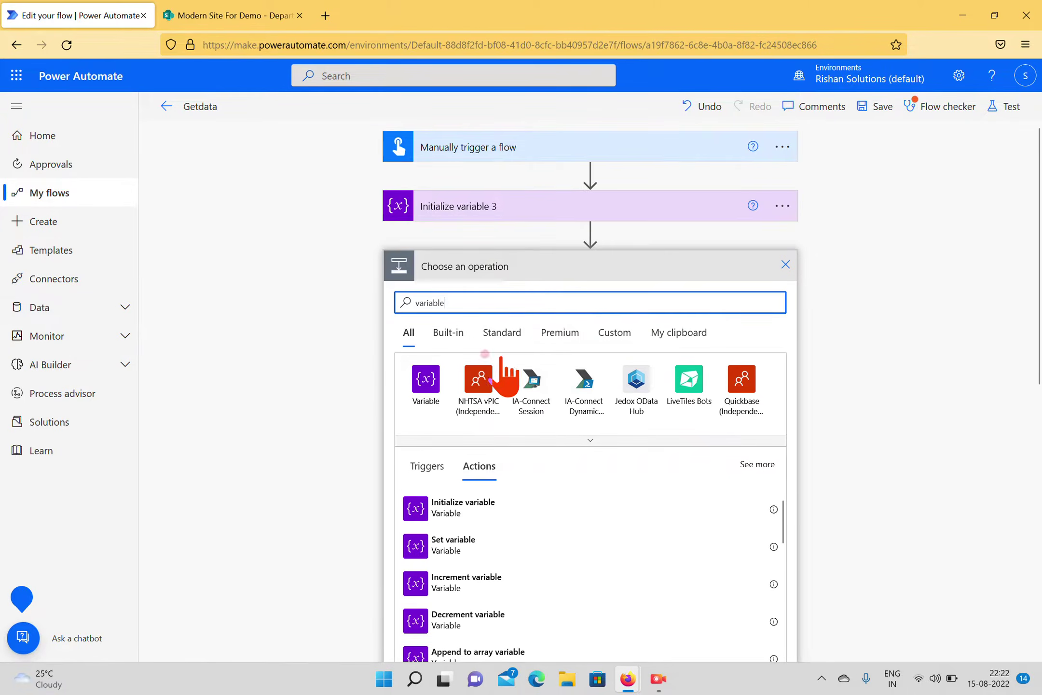
{"action": "scroll", "coordinate": [572, 395], "scroll_direction": "down", "scroll_amount": 3}
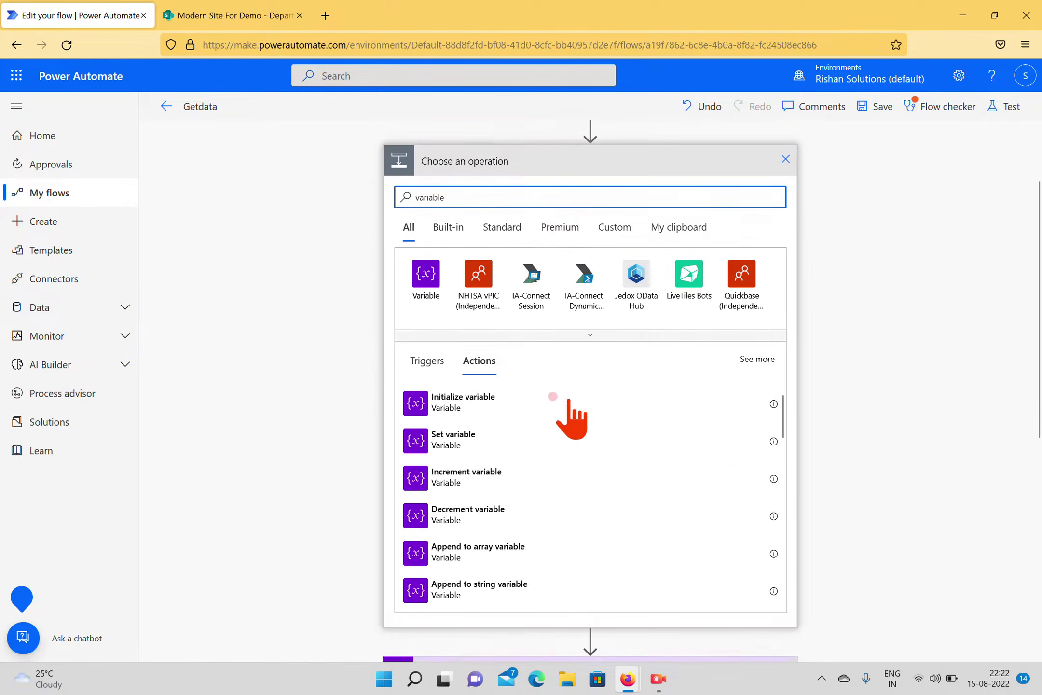
{"action": "left_click", "coordinate": [425, 224]}
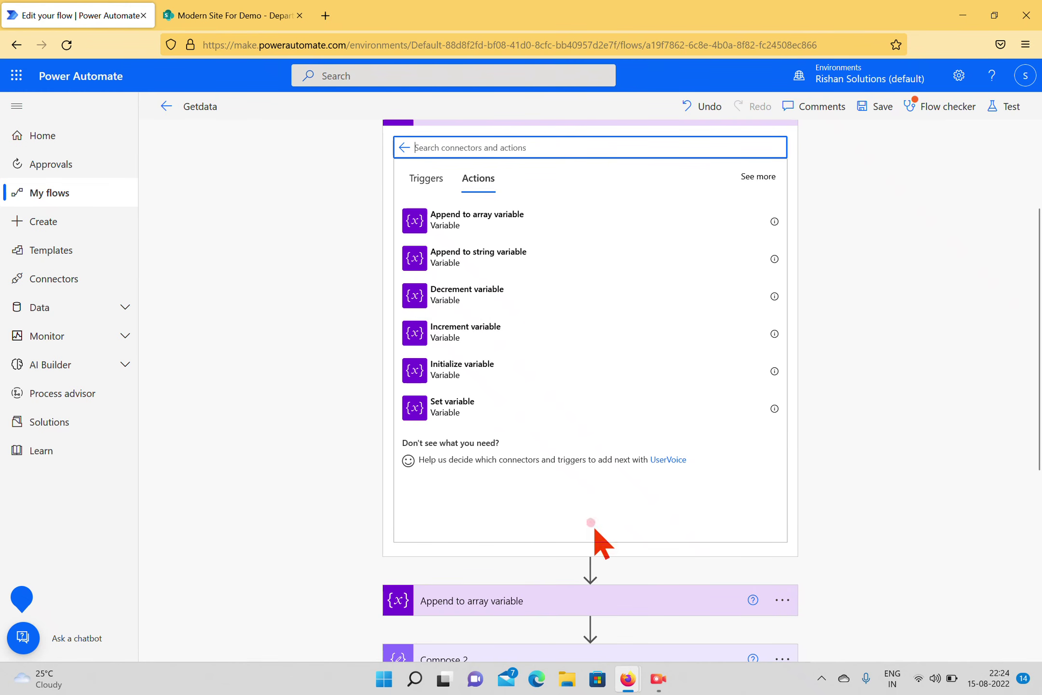
{"action": "scroll", "coordinate": [633, 409], "scroll_direction": "up", "scroll_amount": 3}
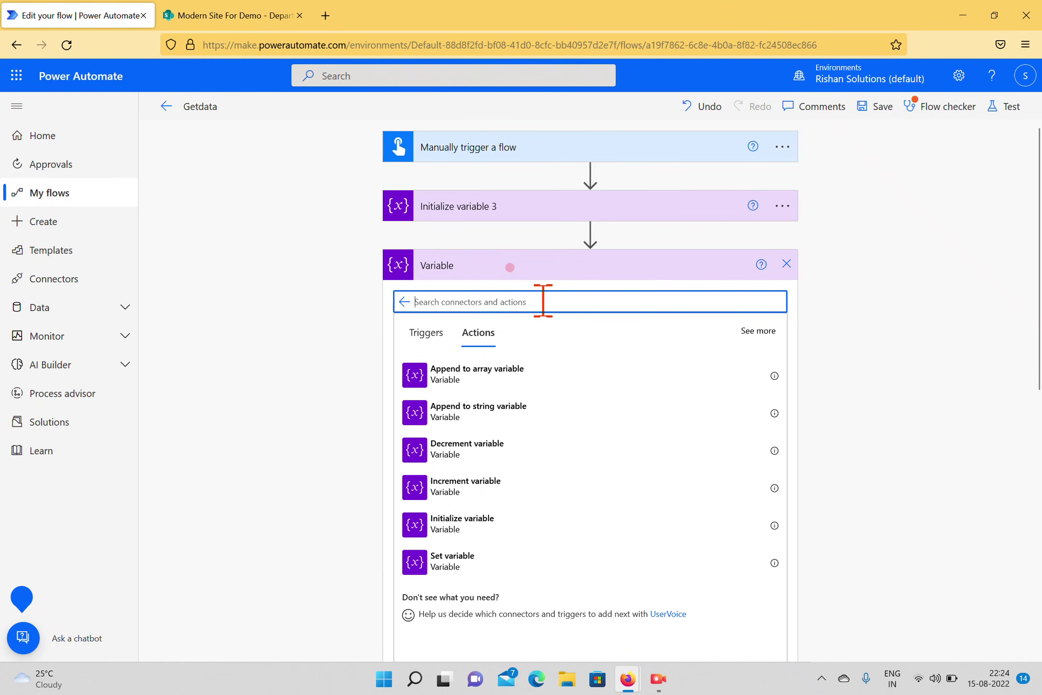